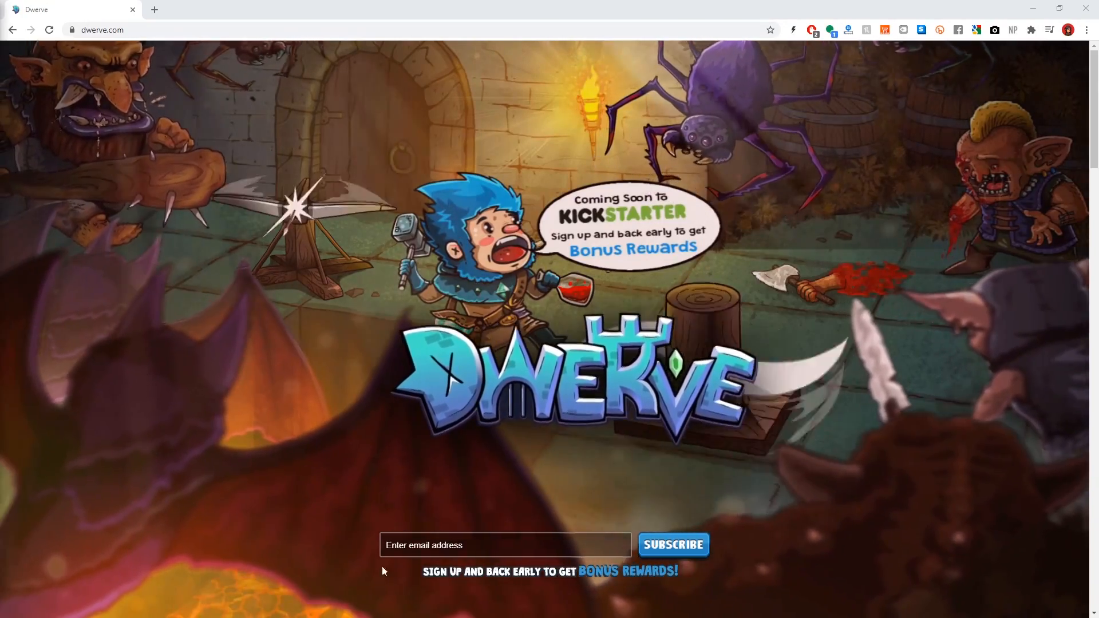
Look through the Dwerve homepage down to its Features section.
scroll(295, 511, "down", 5)
scroll(982, 291, "down", 8)
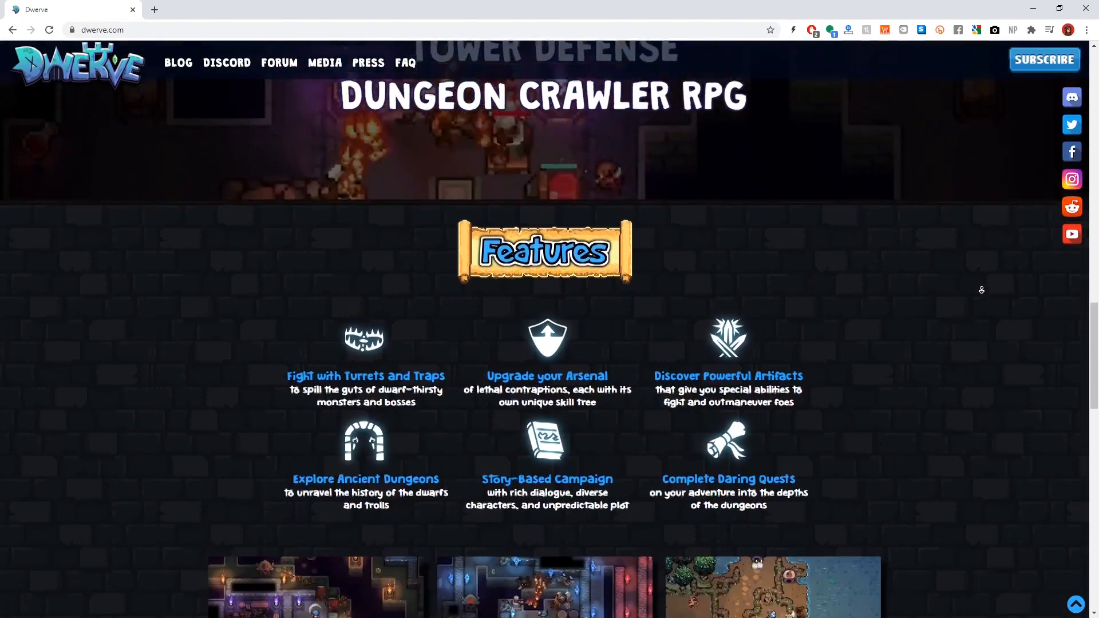
scroll(982, 290, "down", 5)
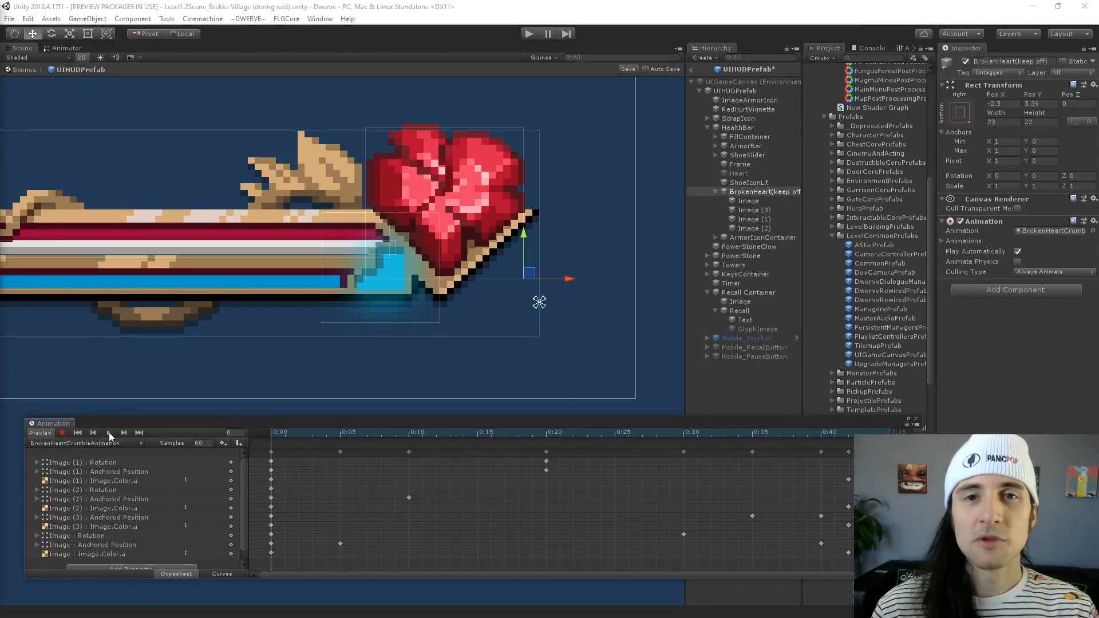
Switch to Unity and preview the broken heart crumble animation, playing it and scrubbing along its timeline.
left_click(109, 432)
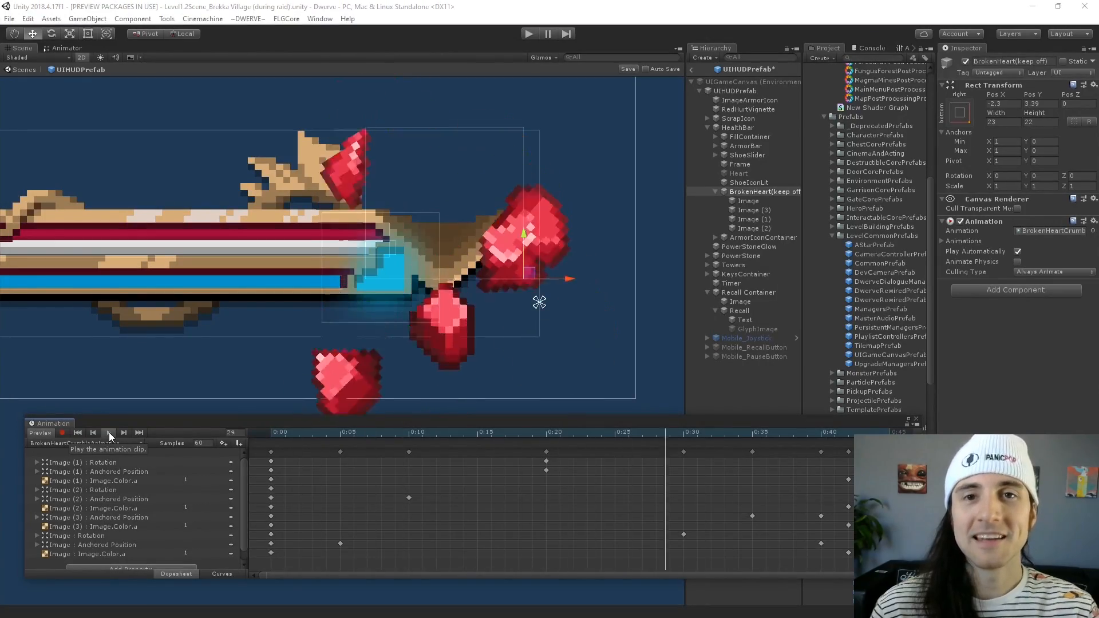
left_click(110, 433)
left_click_drag(546, 453, 450, 452)
left_click_drag(349, 435, 579, 449)
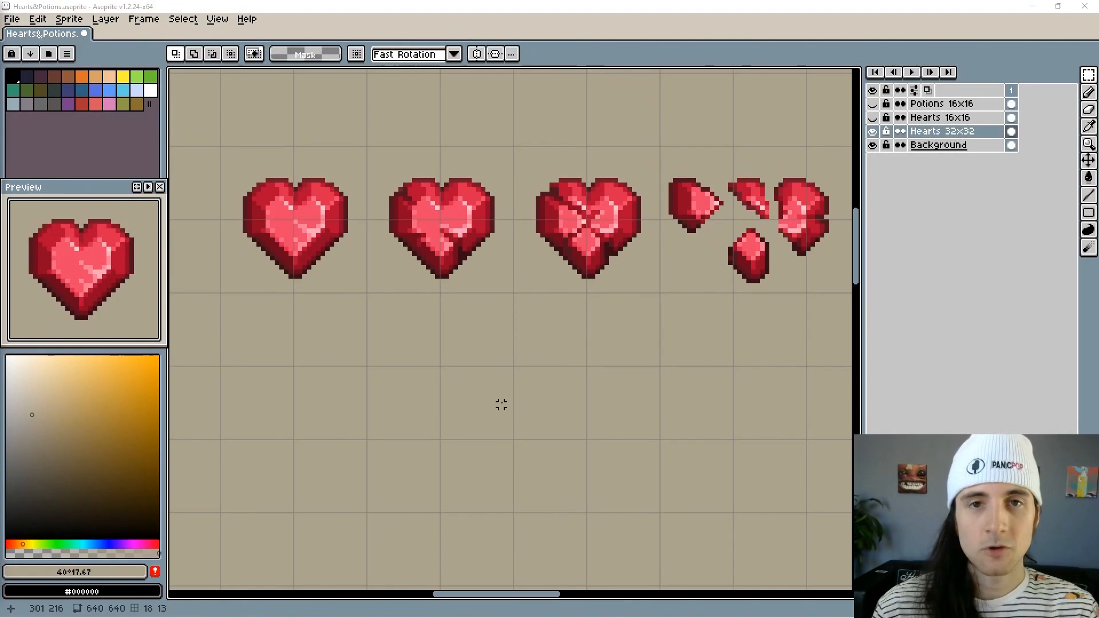
Switch to Aseprite and show the Hearts 16x16 layer.
left_click(872, 117)
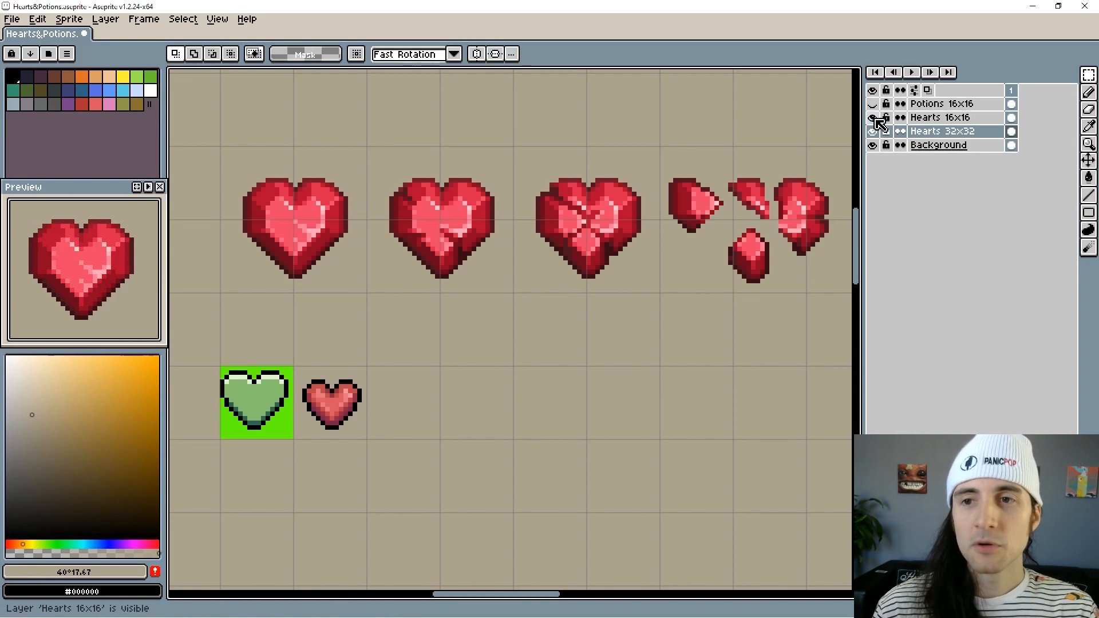
mouse_move(358, 427)
left_mouse_down()
mouse_move(444, 372)
mouse_move(502, 377)
mouse_move(493, 376)
left_mouse_up()
scroll(444, 373, "up", 2)
Draw a mirrored black heart outline about 16 by 14 pixels beside the small red heart with the Pencil tool.
key("b")
left_click(438, 351, "alt")
scroll(553, 378, "up", 1)
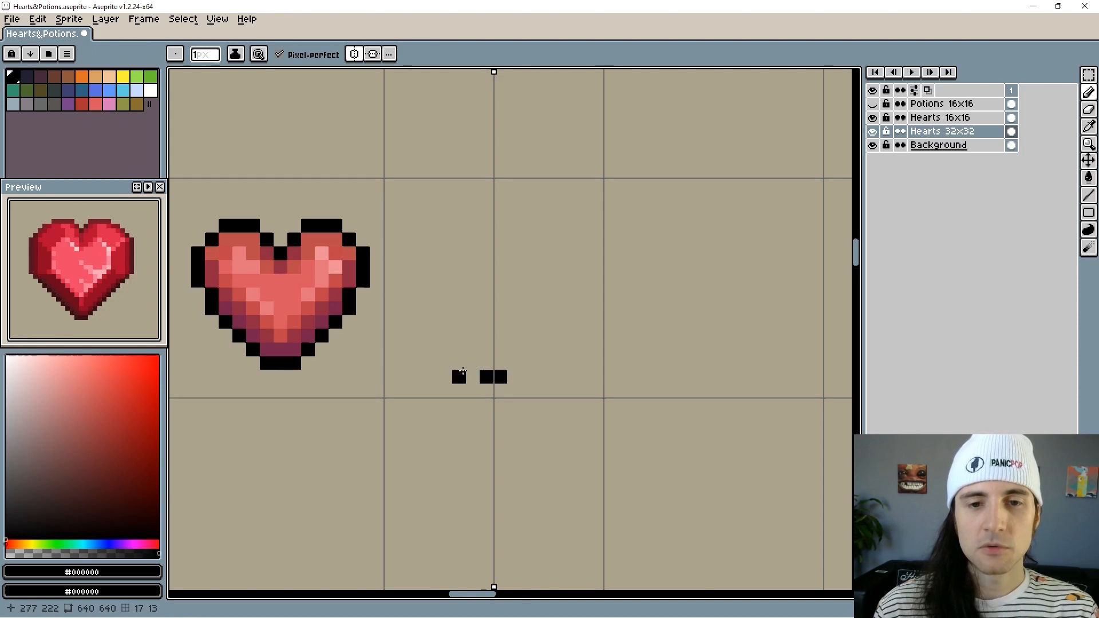
scroll(501, 377, "down", 1)
left_click_drag(225, 358, 441, 343)
scroll(446, 342, "up", 1)
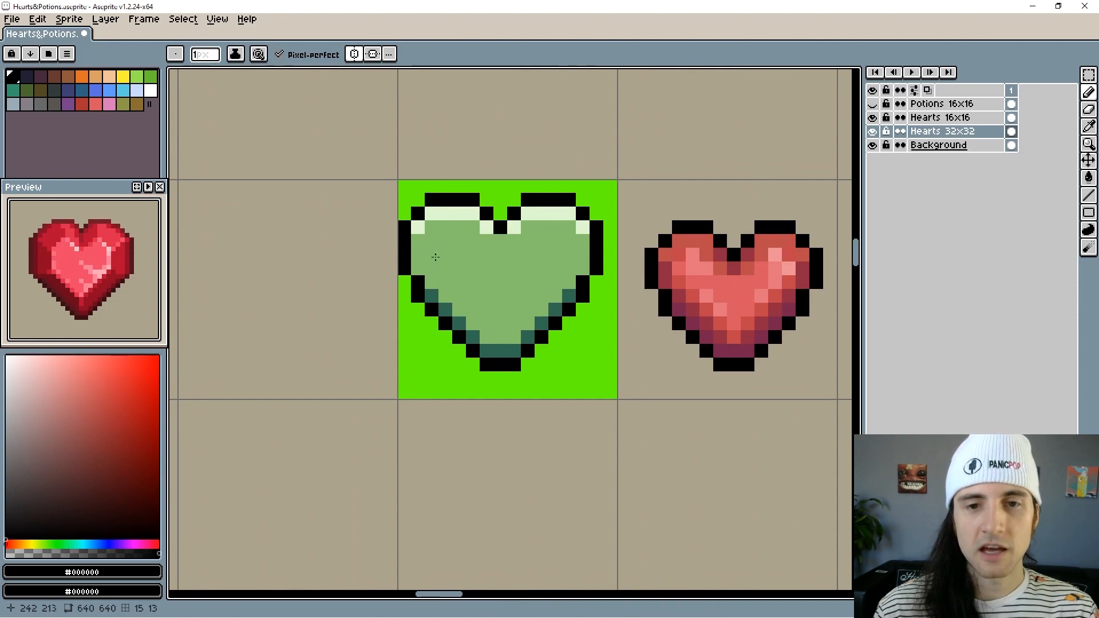
left_click_drag(674, 355, 238, 364)
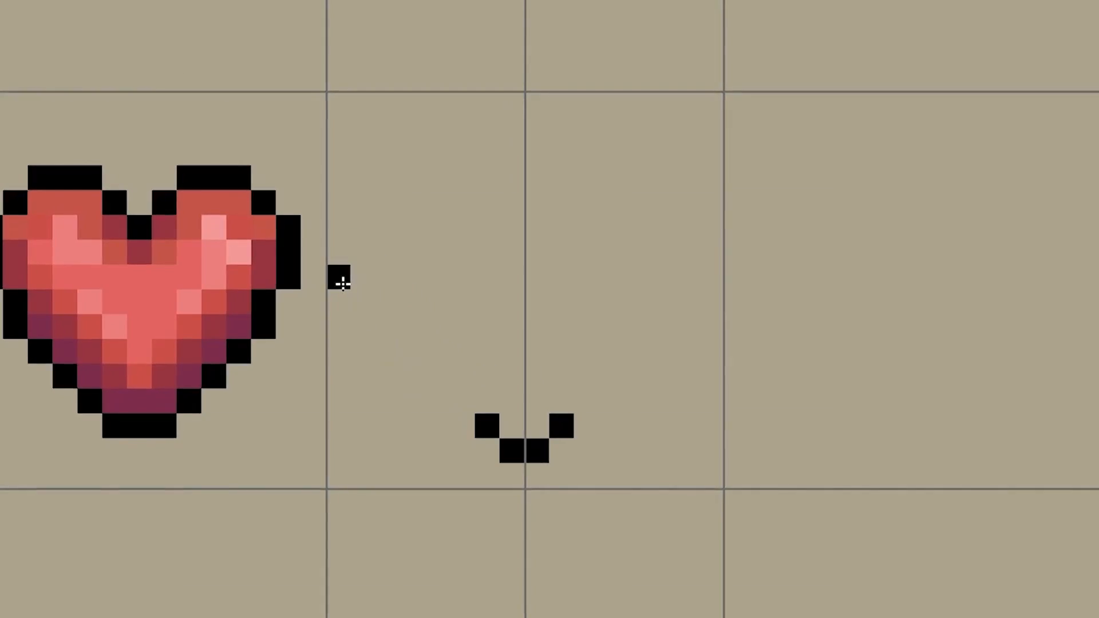
mouse_move(410, 292)
left_mouse_down()
mouse_move(419, 239)
mouse_move(466, 205)
left_mouse_up()
left_click_drag(444, 117, 512, 149)
left_click_drag(360, 277, 462, 424)
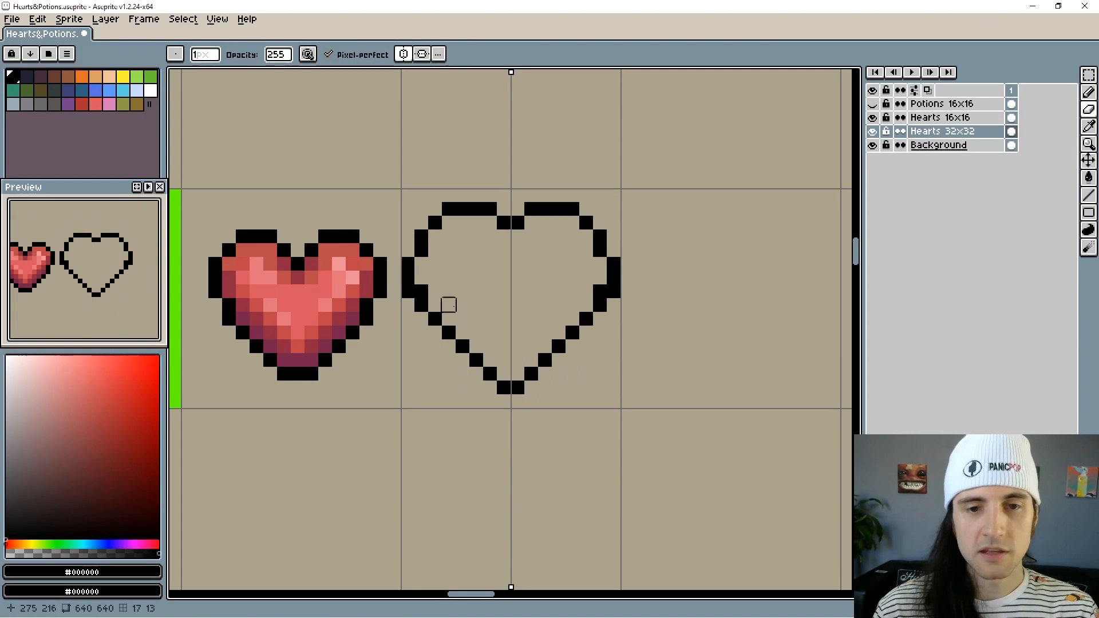
Refine the heart outline by erasing doubled corner pixels, deepening the top notch one pixel and widening the lobes.
left_click(422, 291)
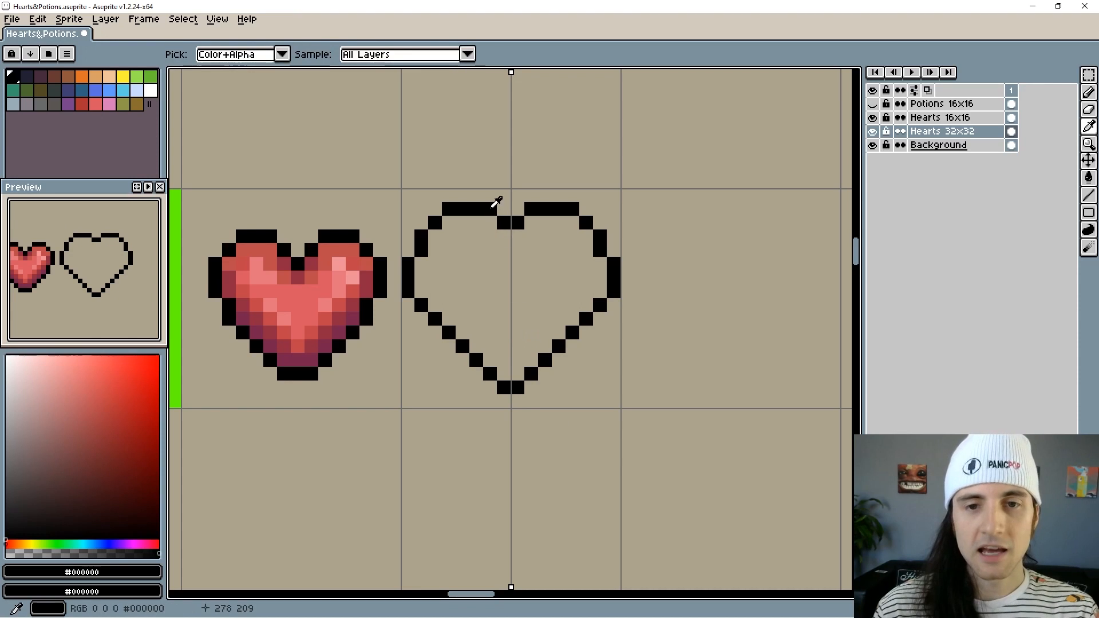
key("b")
left_click(504, 236)
left_click(490, 224)
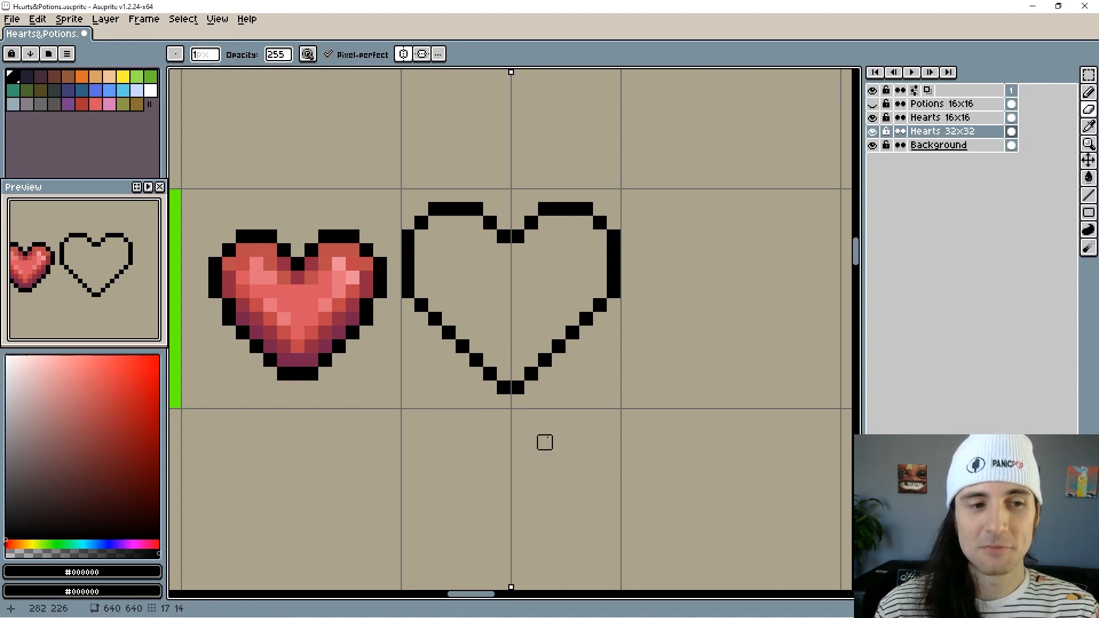
Try moving the lower point of the heart outline down by one pixel.
mouse_move(595, 451)
left_mouse_down()
mouse_move(538, 457)
mouse_move(380, 423)
mouse_move(364, 325)
left_mouse_up()
key("m")
left_click_drag(456, 384, 457, 398)
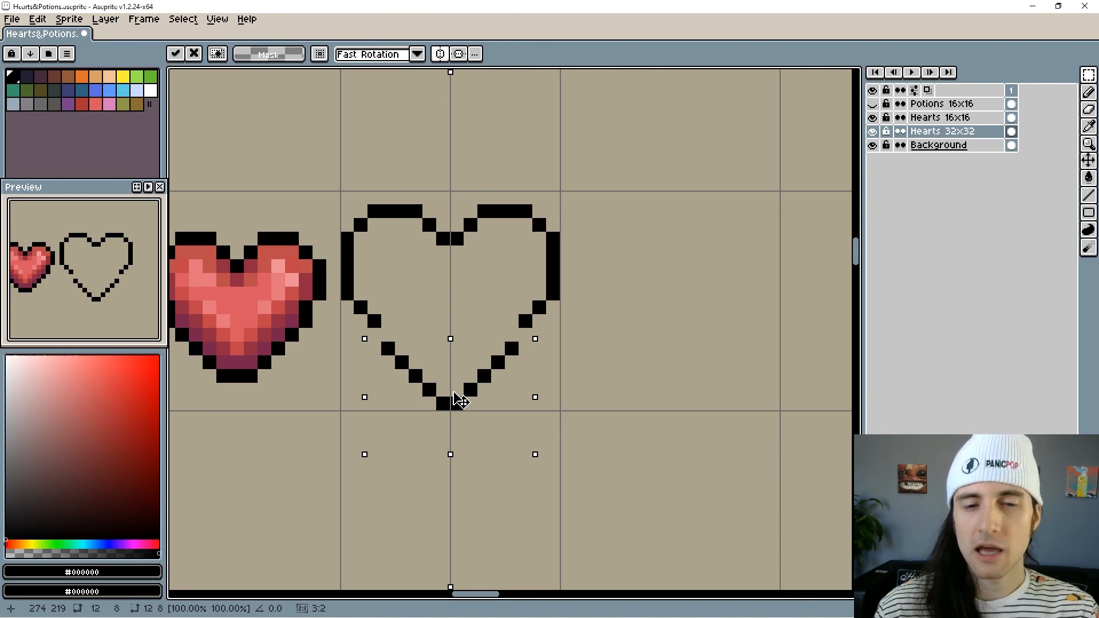
left_click_drag(457, 396, 458, 383)
key("ctrl+d")
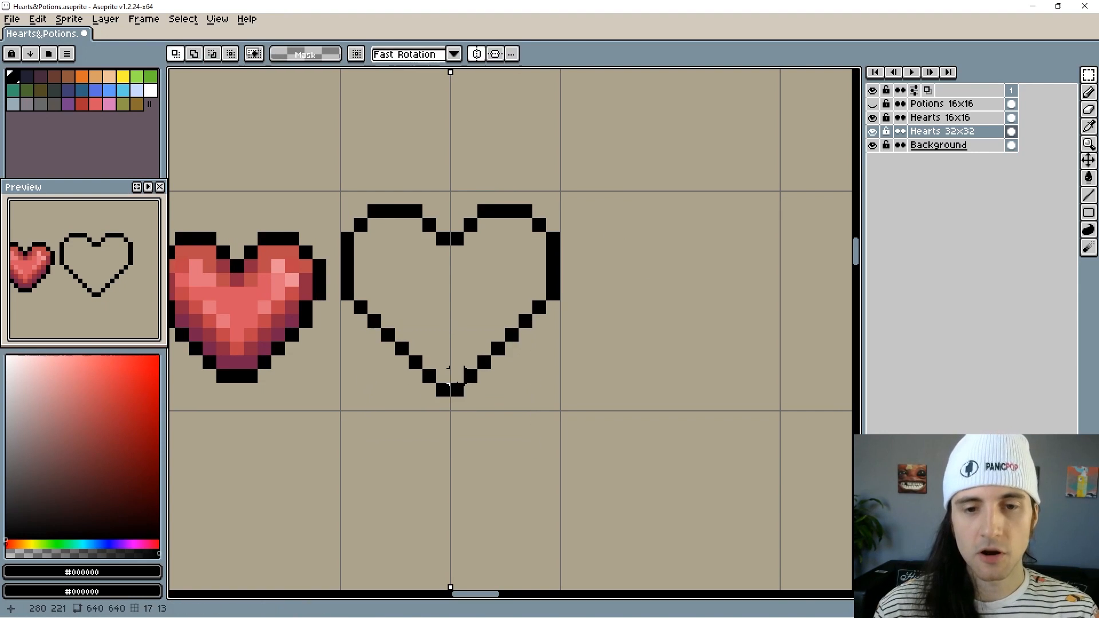
Flatten the bottom tip of the heart outline and fill the heart with a medium red.
key("e")
left_click(455, 390)
left_click(433, 376, "alt")
key("r")
left_click(437, 376)
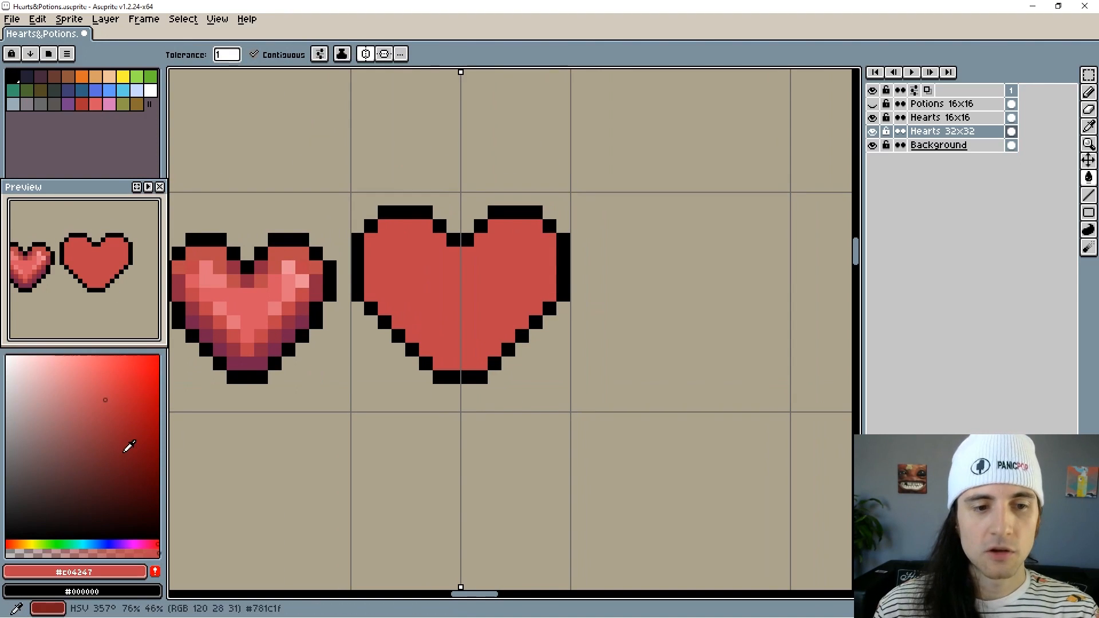
Try filling the heart with a darker red of hue 357, saturation 76 and value 46, and undo the fill.
left_click(122, 453)
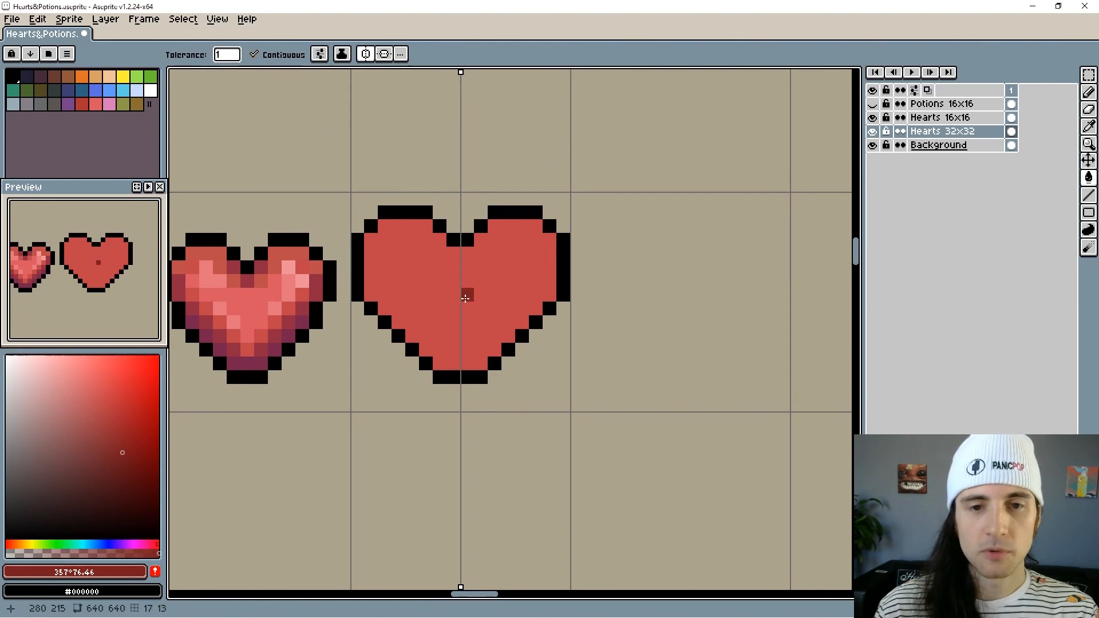
left_click(465, 297)
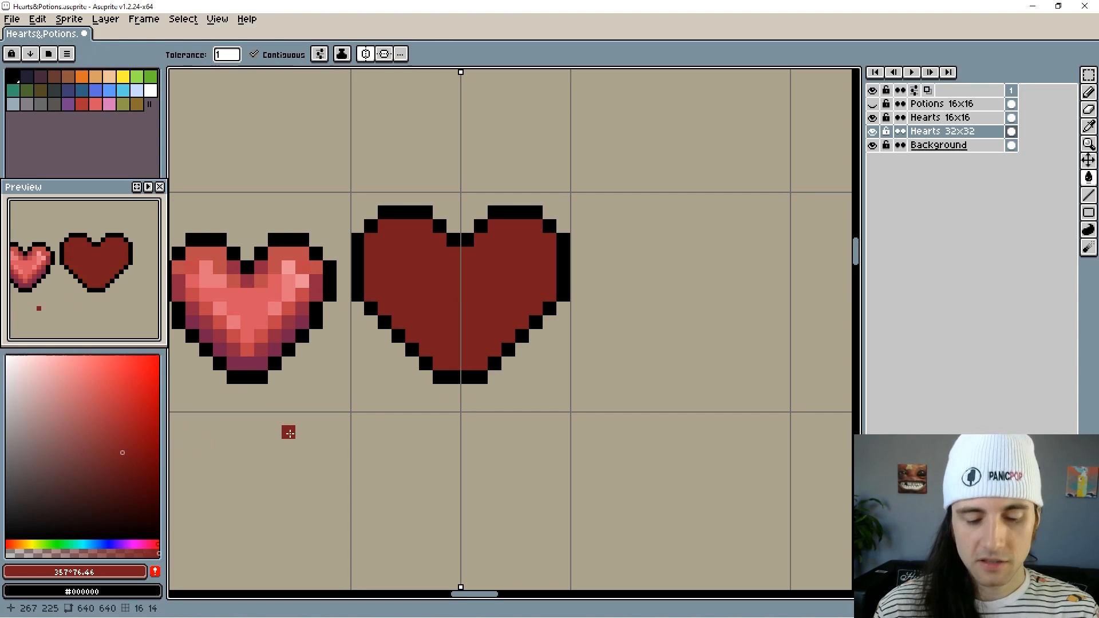
key("ctrl+z")
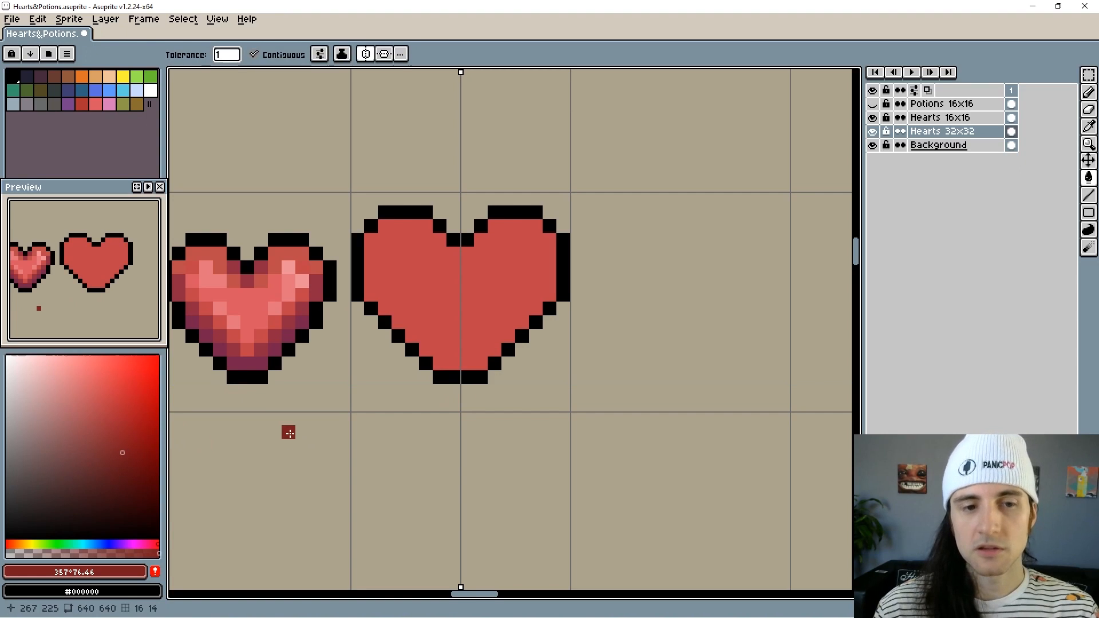
Shade the heart's inner edge in a darker red (hue 357, saturation 64, value 61), two pixels thick along the lower sides.
left_click_drag(261, 470, 250, 471)
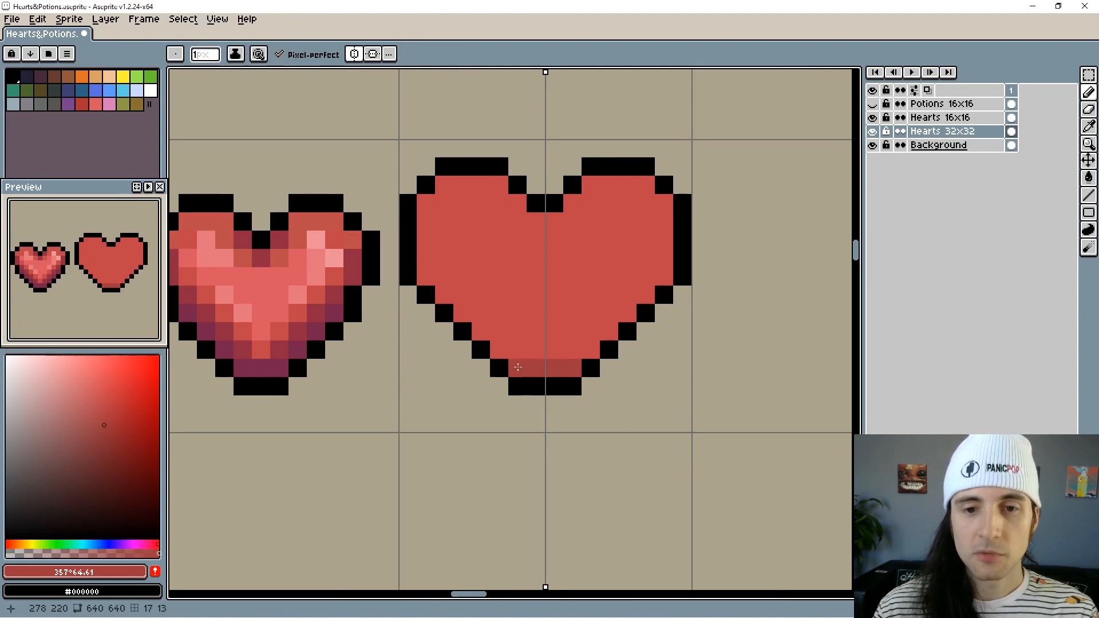
left_click_drag(499, 349, 429, 278)
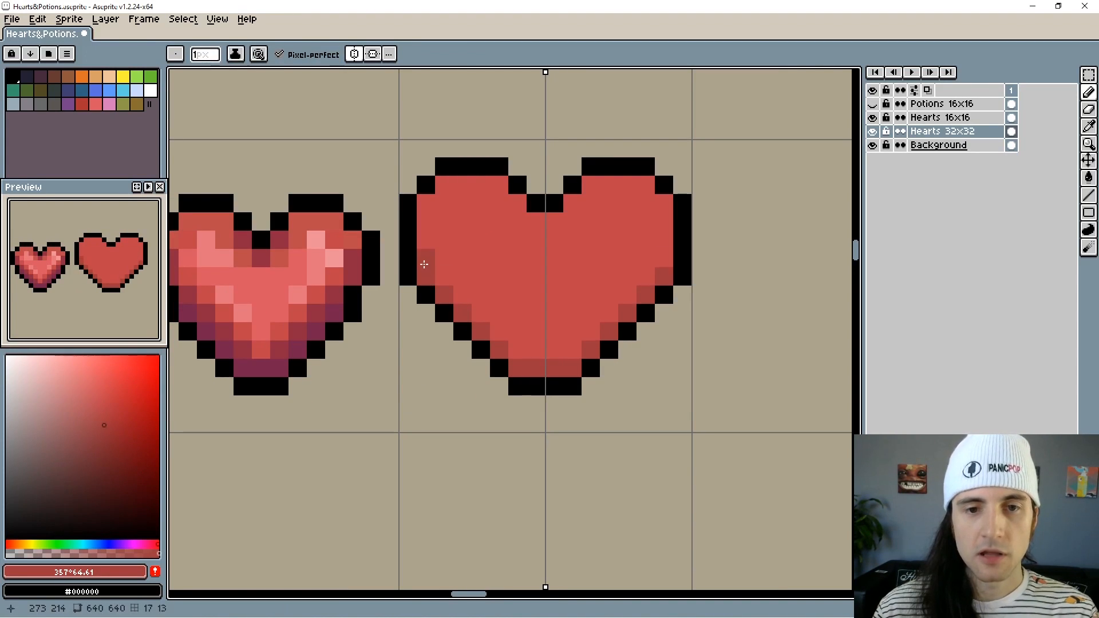
mouse_move(491, 319)
left_mouse_down()
mouse_move(519, 351)
mouse_move(552, 355)
left_mouse_up()
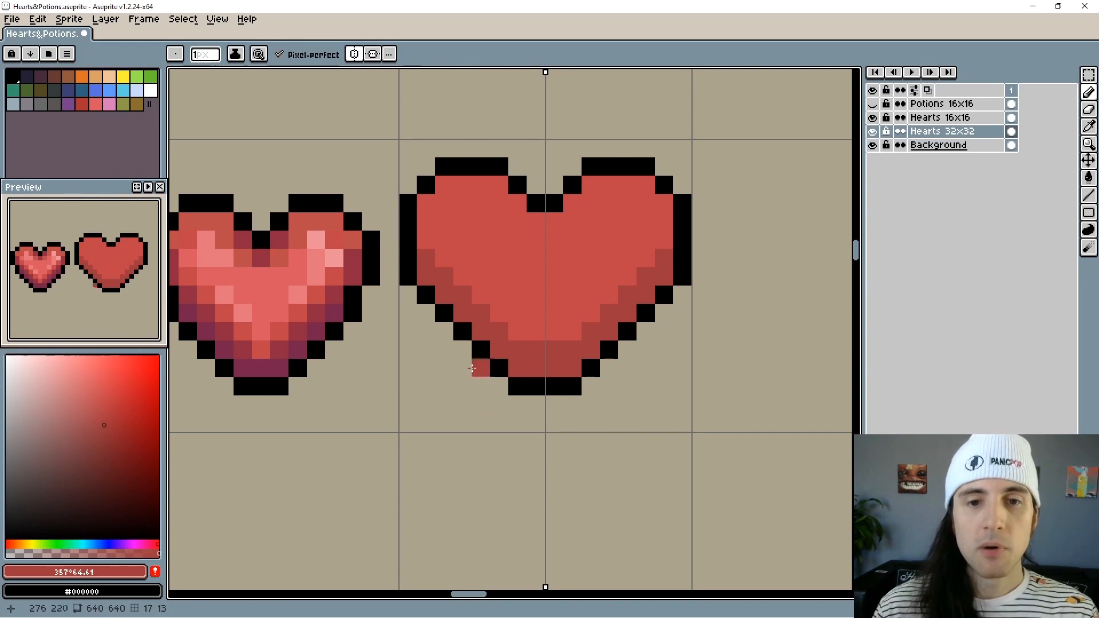
mouse_move(426, 255)
left_mouse_down()
mouse_move(428, 210)
mouse_move(447, 192)
mouse_move(481, 189)
left_mouse_up()
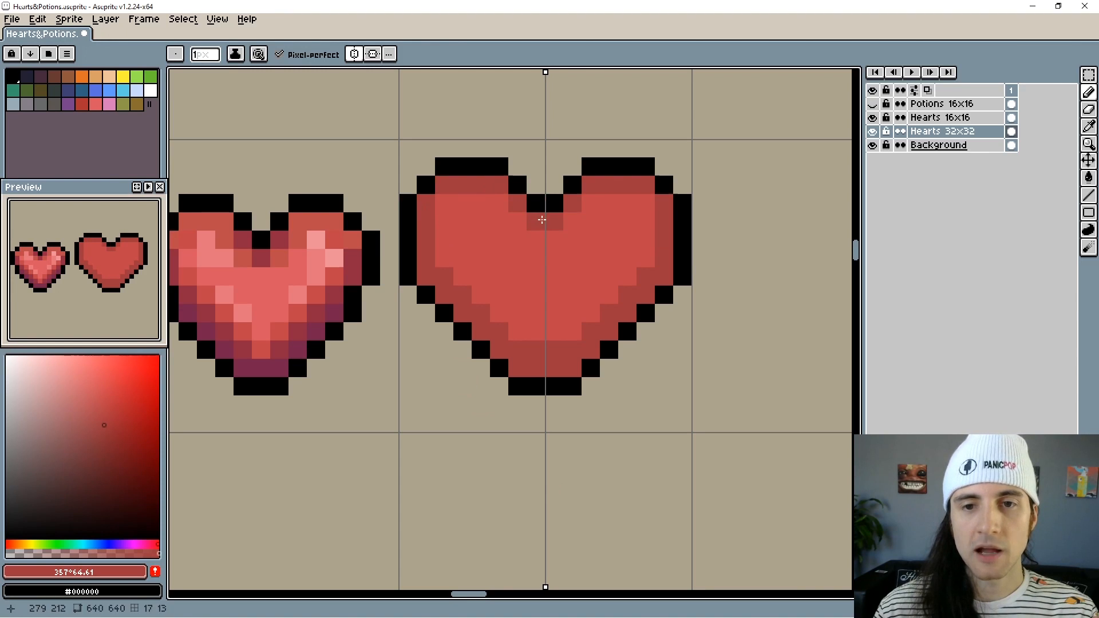
Thicken the round example's lower shadow and darken its bottom edge with a red of hue 357, saturation 65, value 49.
scroll(549, 269, "right", 2)
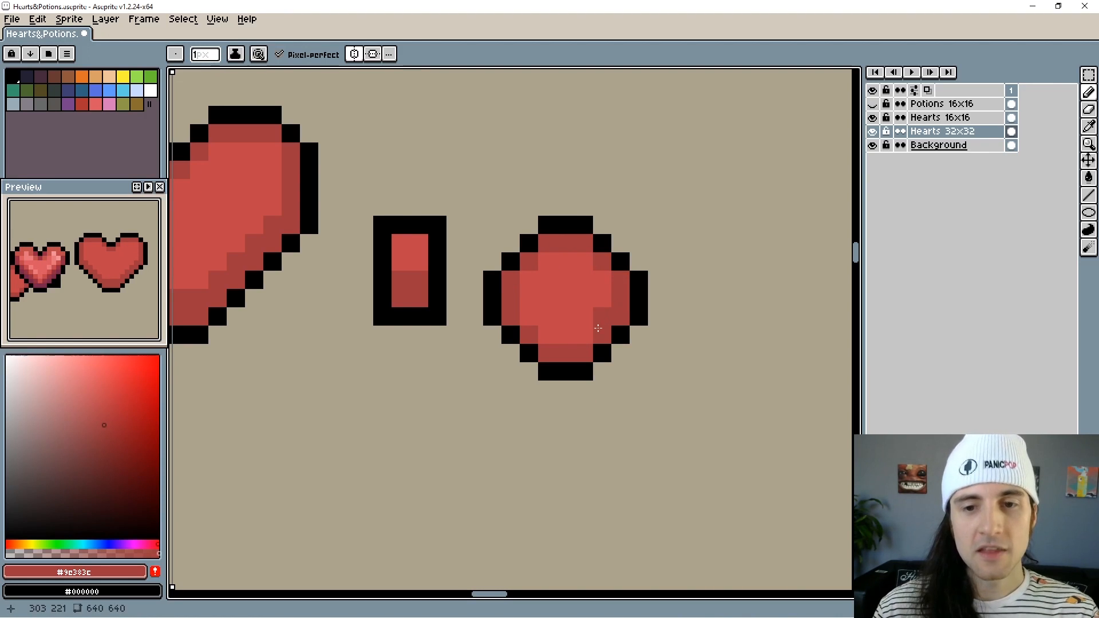
left_click_drag(598, 328, 556, 338)
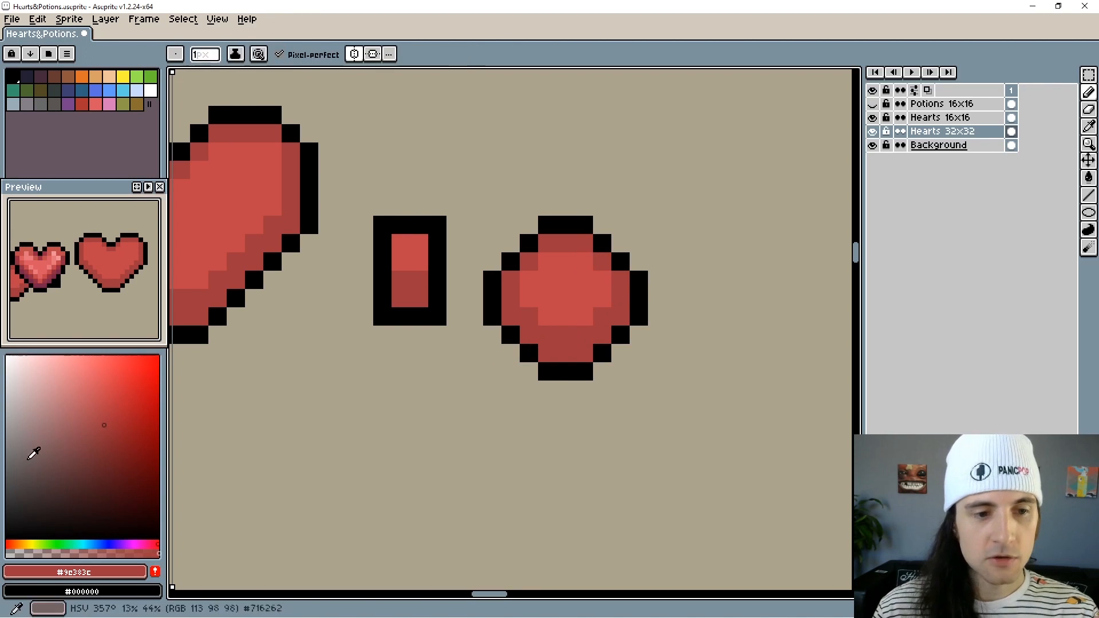
left_click(105, 447)
left_click(550, 373)
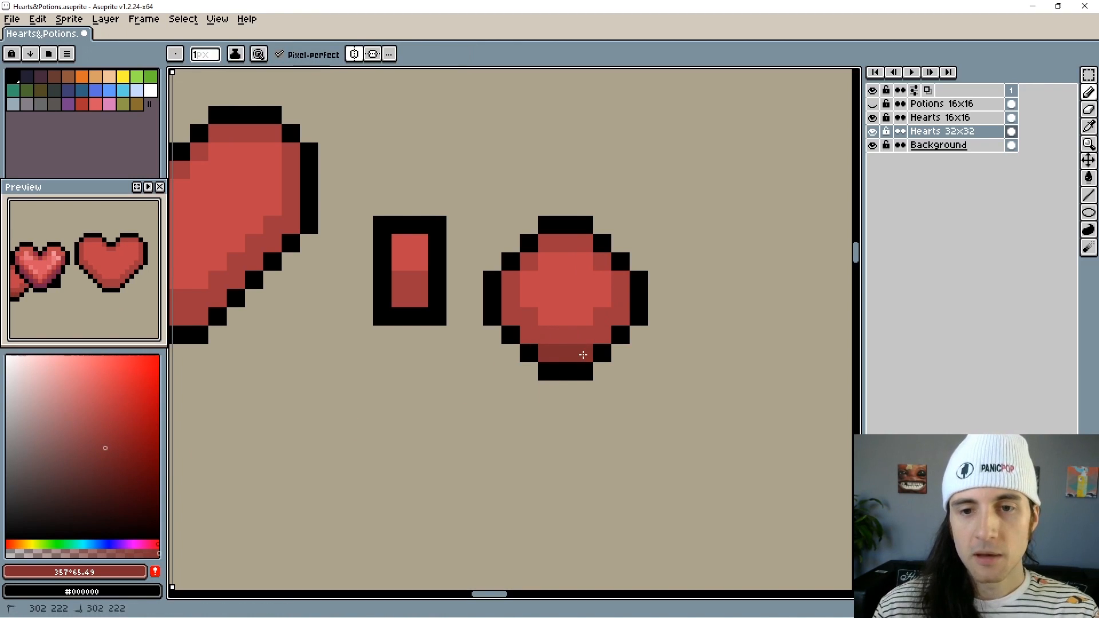
left_click(620, 317)
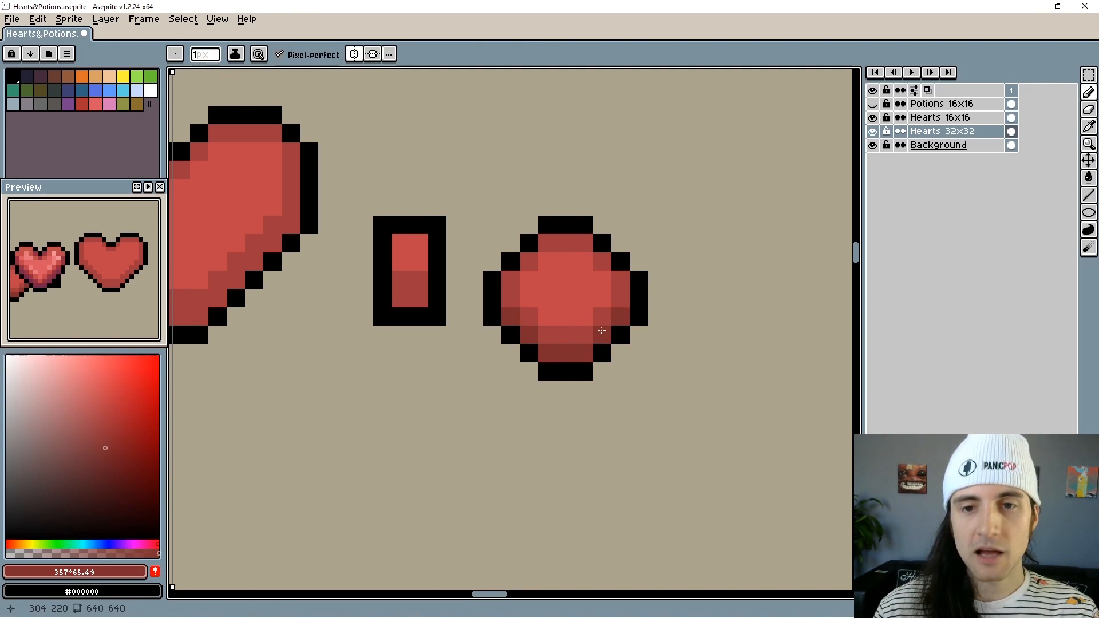
scroll(599, 392, "up", 3)
scroll(571, 310, "down", 1)
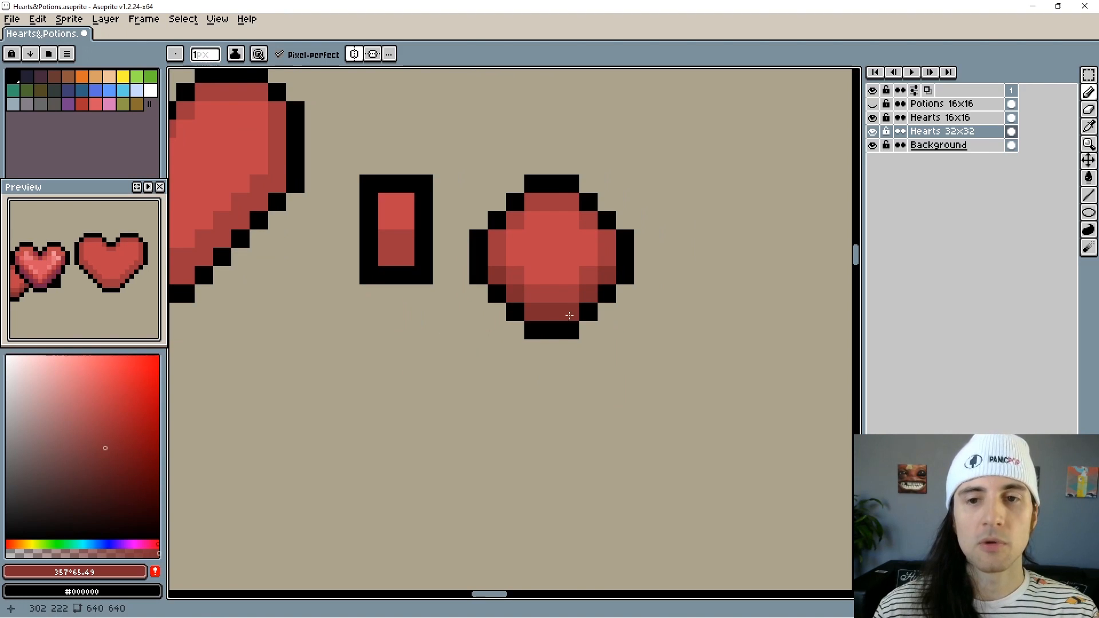
Draw a black right-angled corner about 4 by 4 pixels above the small rectangle example.
left_click(558, 184, "alt")
left_click_drag(526, 178, 549, 252)
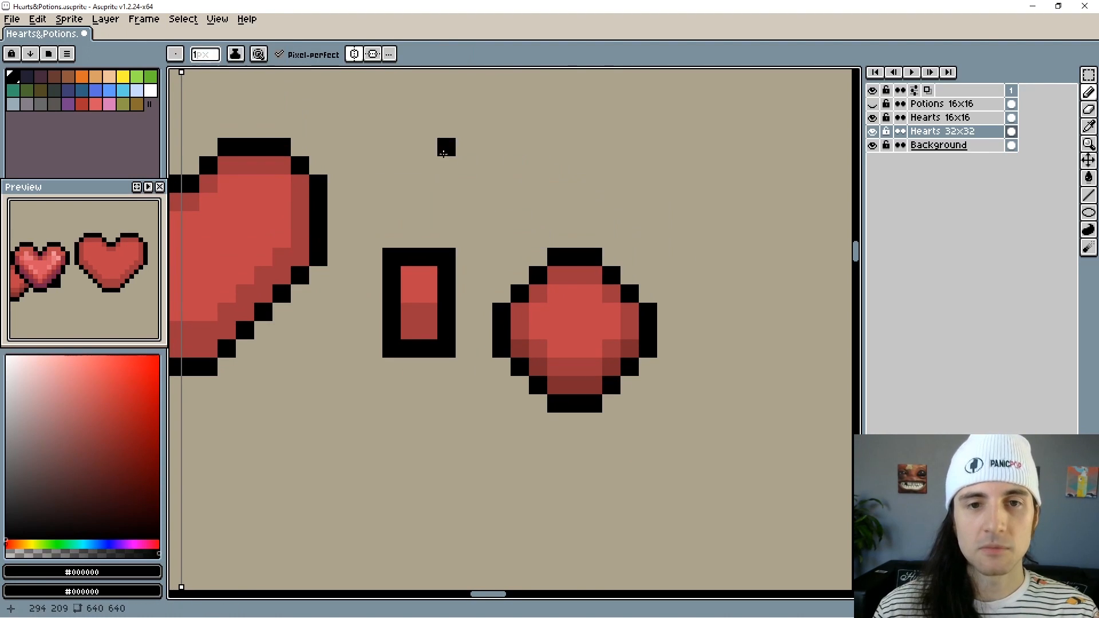
mouse_move(391, 128)
left_mouse_down()
mouse_move(449, 130)
mouse_move(446, 184)
left_mouse_up()
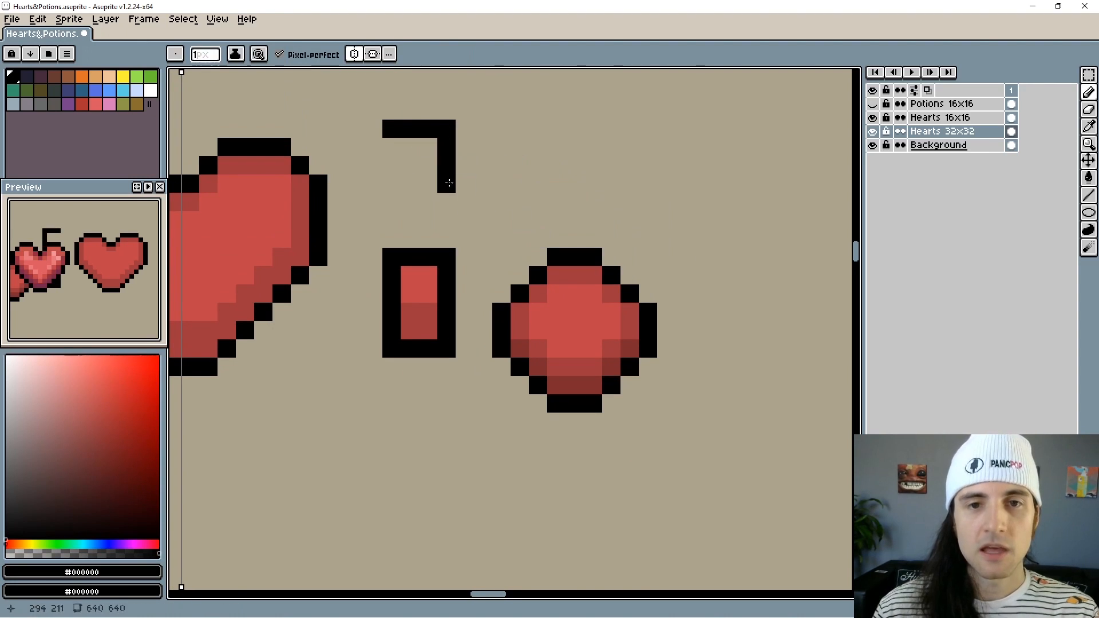
left_click_drag(556, 169, 533, 188)
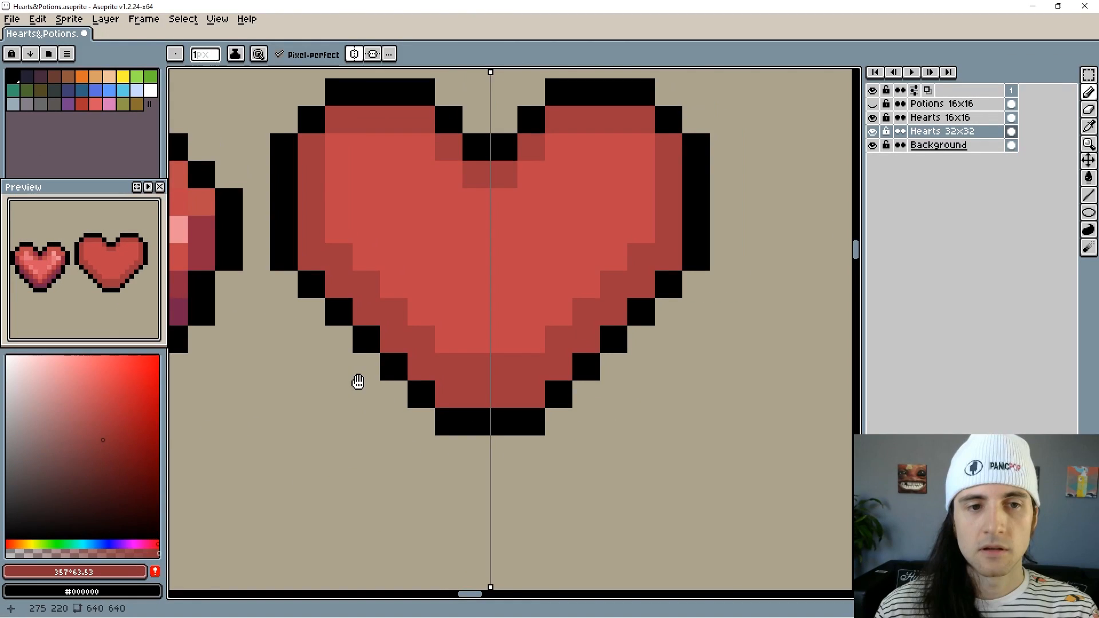
Open an enlarged HSV editor for the foreground colour and set hue 347, saturation 63 and value 49.
left_click_drag(356, 380, 692, 385)
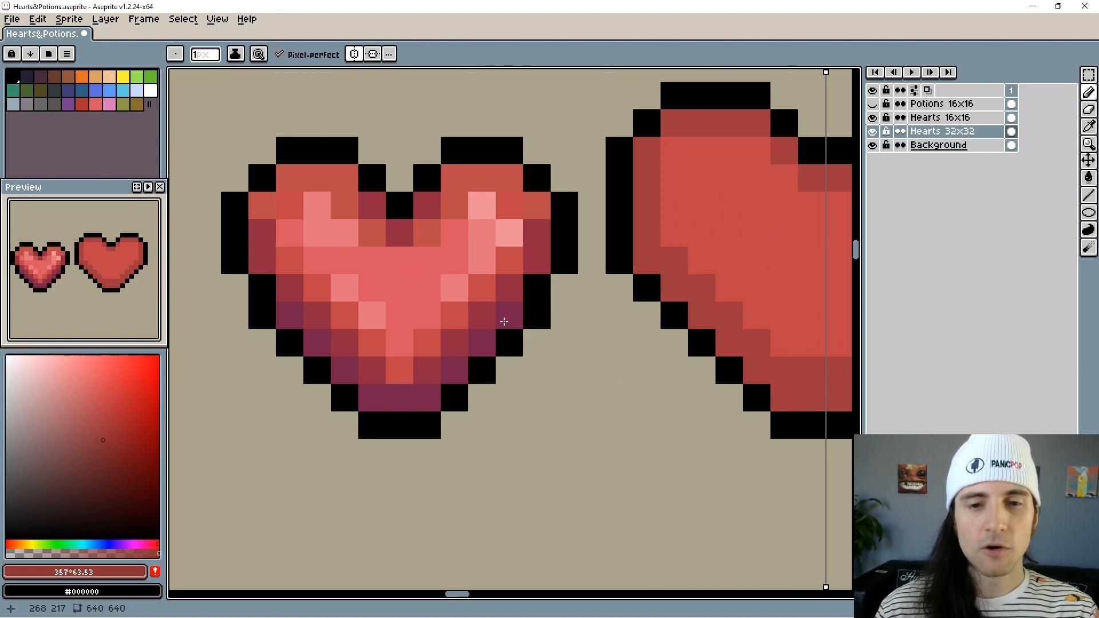
left_click_drag(672, 448, 435, 452)
left_click_drag(744, 424, 656, 425)
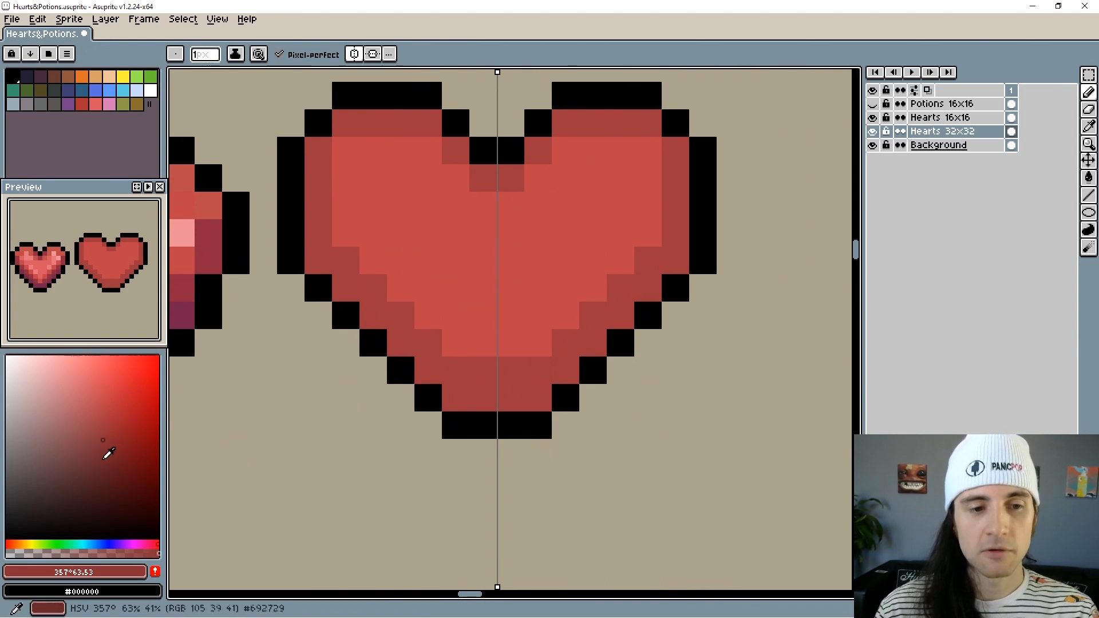
left_click(111, 572)
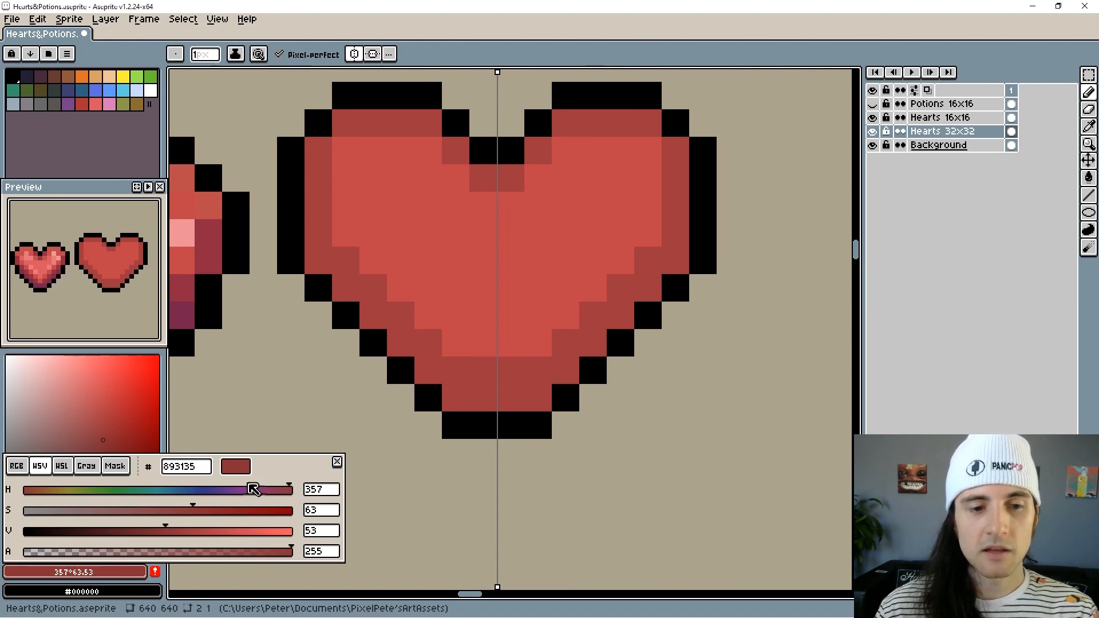
left_click_drag(306, 469, 754, 176)
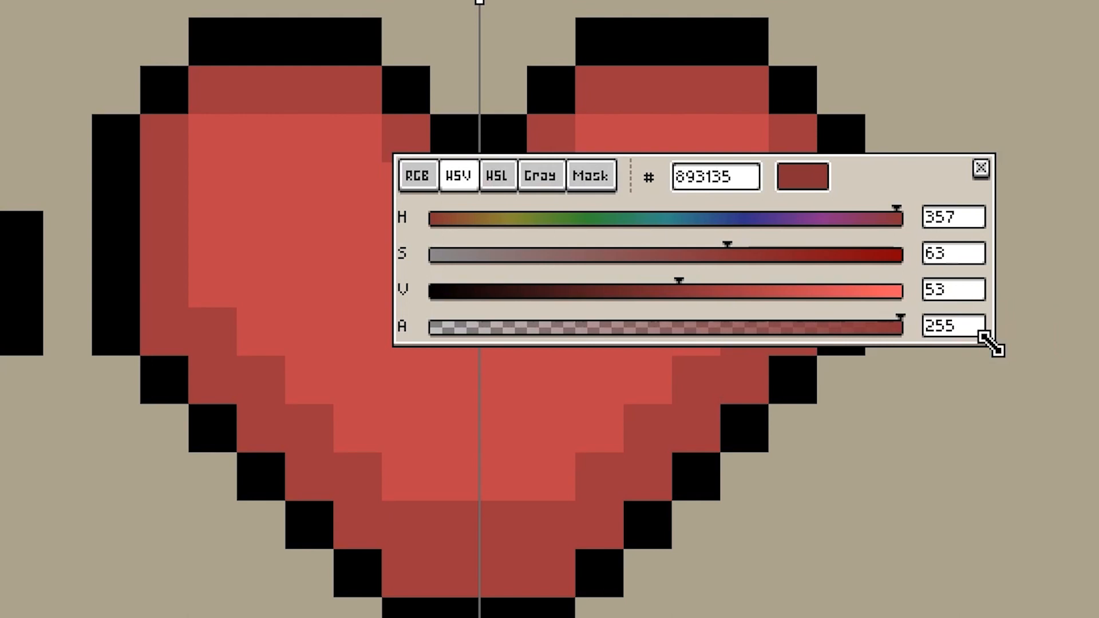
left_click_drag(790, 267, 823, 303)
left_click_drag(933, 194, 724, 170)
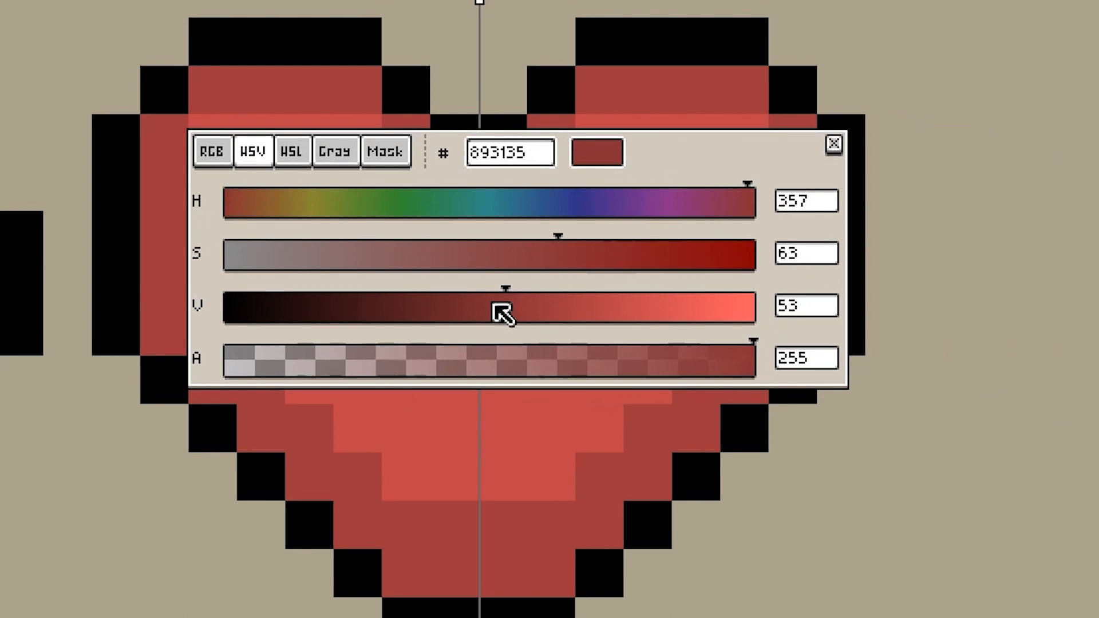
mouse_move(494, 303)
left_mouse_down()
mouse_move(403, 303)
mouse_move(506, 303)
left_mouse_up()
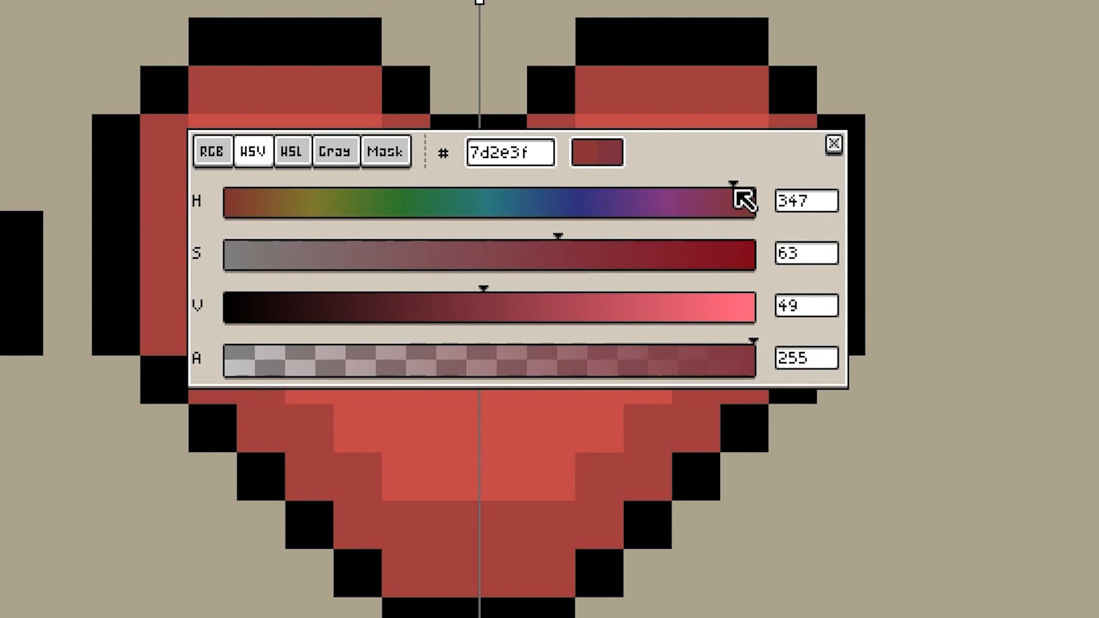
Set the foreground colour's hue to 330 and close the enlarged HSV editor.
mouse_move(736, 193)
left_mouse_down()
mouse_move(677, 194)
mouse_move(719, 201)
left_mouse_up()
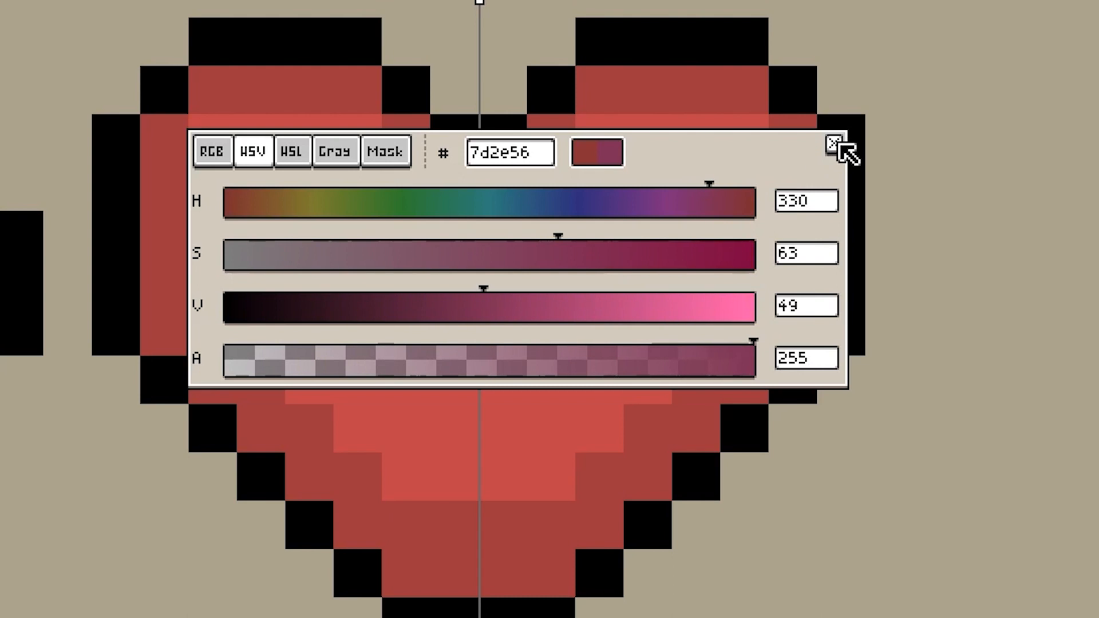
left_click(834, 144)
Darken the heart's bottom edge and the outermost shadow pixels of both lower sides with a red of hue 346, saturation 63, value 53.
mouse_move(455, 315)
left_mouse_down()
mouse_move(520, 318)
mouse_move(515, 327)
left_mouse_up()
scroll(516, 319, "down", 1)
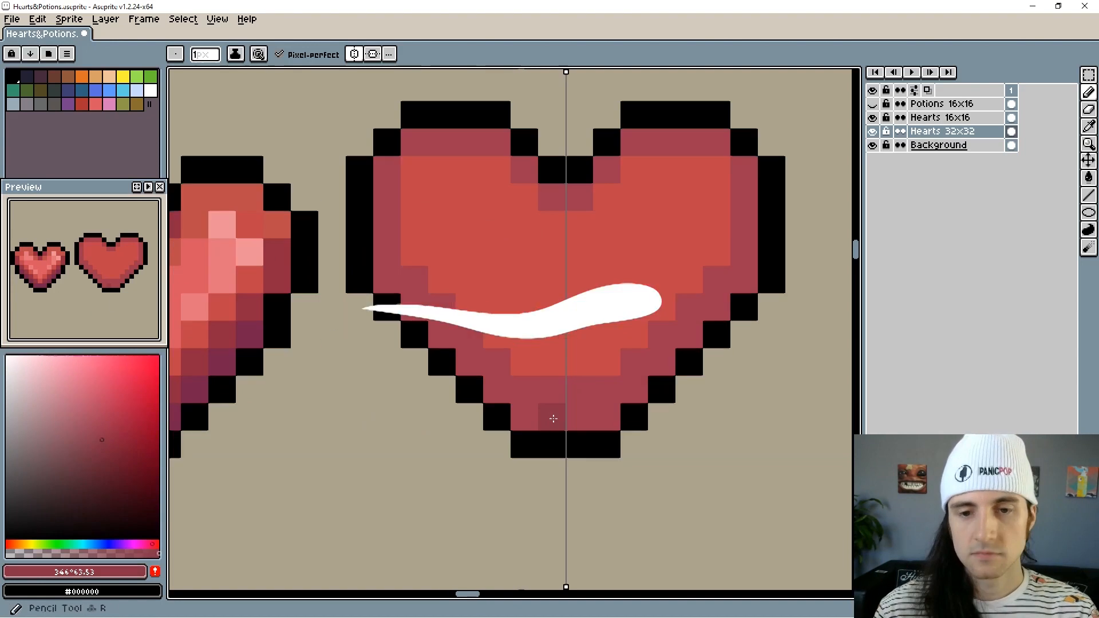
left_click(552, 417)
left_click(533, 417)
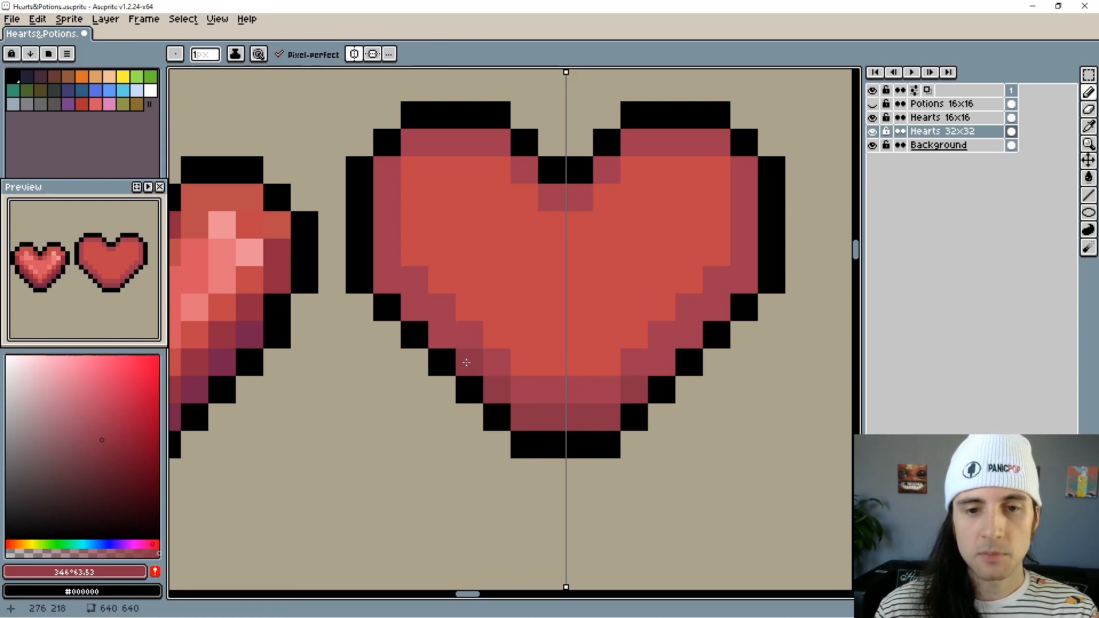
left_click(467, 362)
left_click(445, 335)
left_click(416, 307)
left_click(390, 280)
scroll(571, 432, "down", 1)
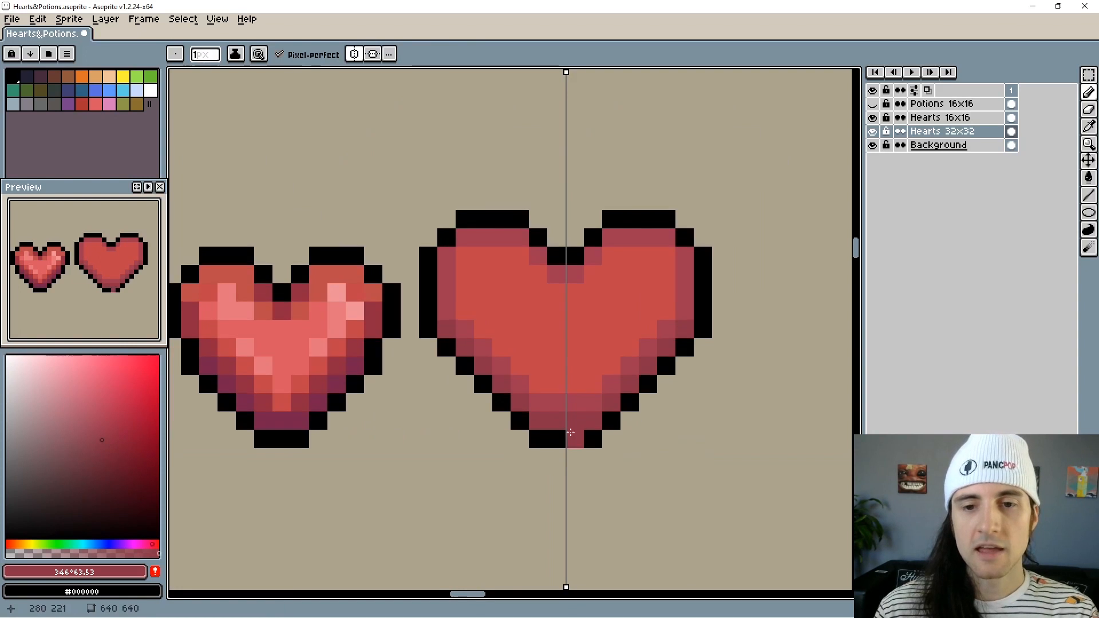
On Layer 1, paint a pink (#e2737d) three-pixel corner highlight in the right lobe and a four-pixel streak along the lower-left inner edge.
scroll(571, 433, "right", 2)
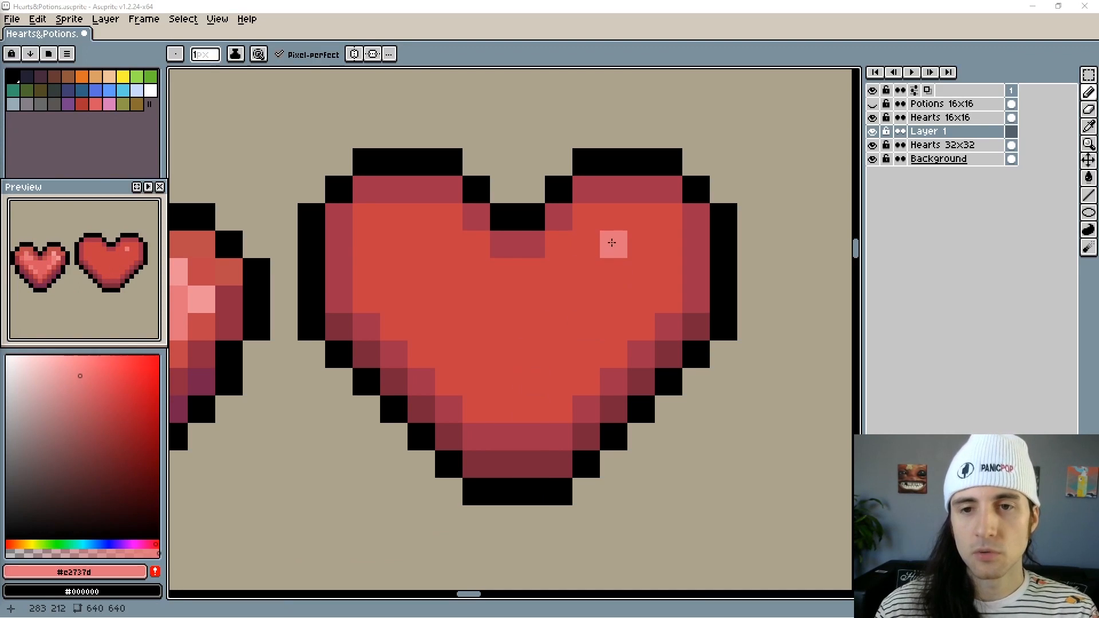
mouse_move(613, 244)
left_mouse_down()
mouse_move(641, 247)
mouse_move(641, 272)
left_mouse_up()
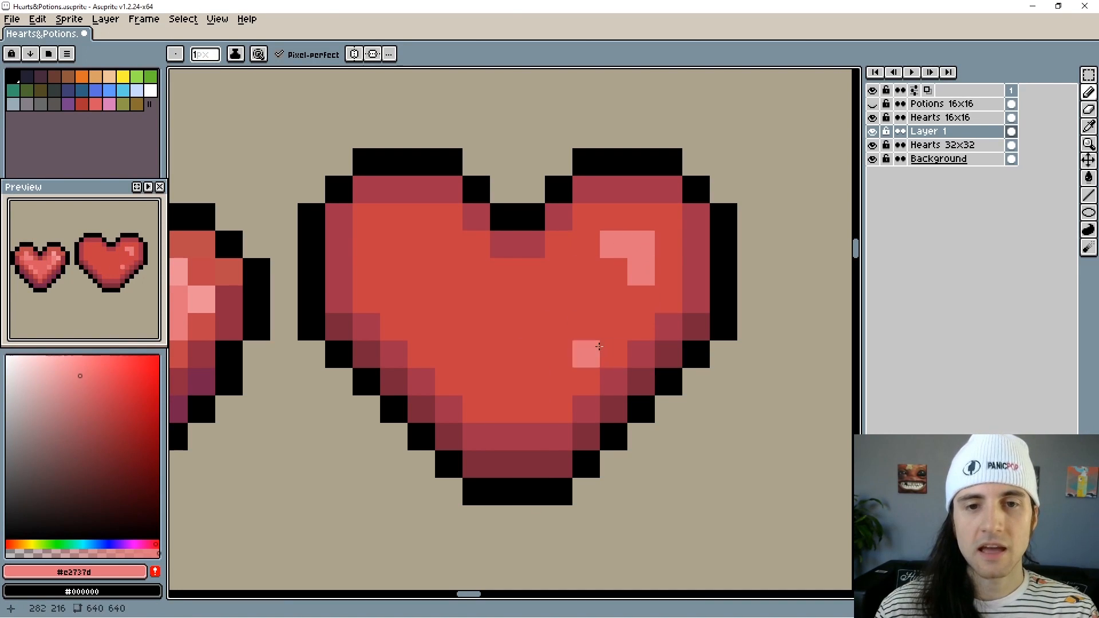
left_click(421, 354)
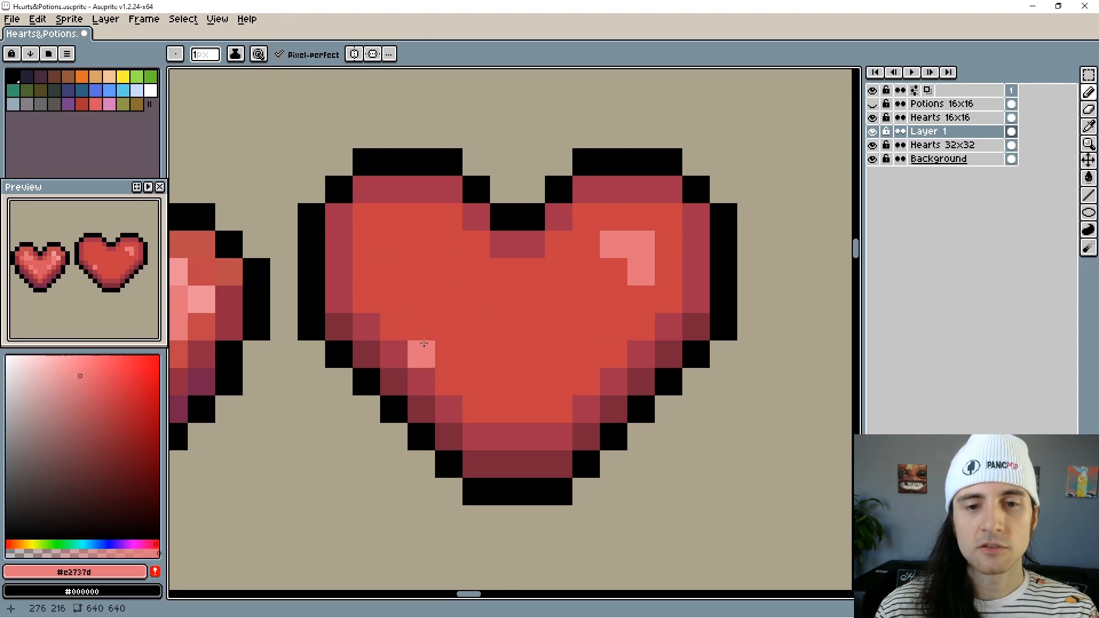
left_click(449, 381)
left_click_drag(464, 397, 498, 407)
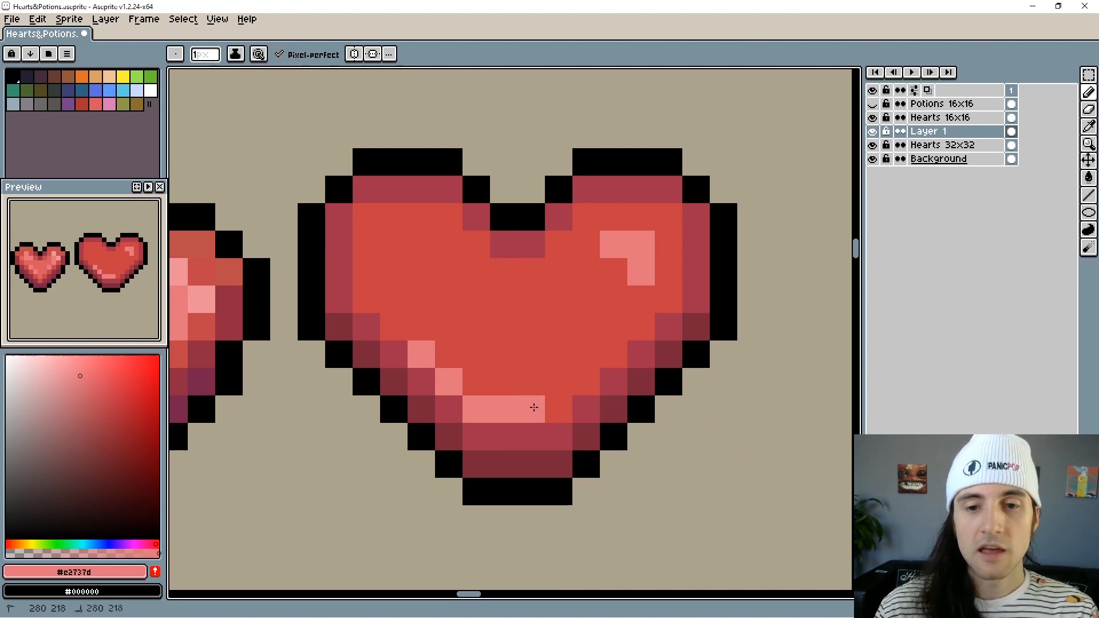
Try extending the pink highlight into a continuous band around the heart's inner edge, across both lobes.
left_click_drag(532, 407, 559, 409)
left_click(586, 381)
mouse_move(609, 355)
left_mouse_down()
mouse_move(668, 299)
mouse_move(669, 247)
mouse_move(641, 218)
mouse_move(570, 224)
left_mouse_up()
left_click(560, 243)
left_click(482, 241)
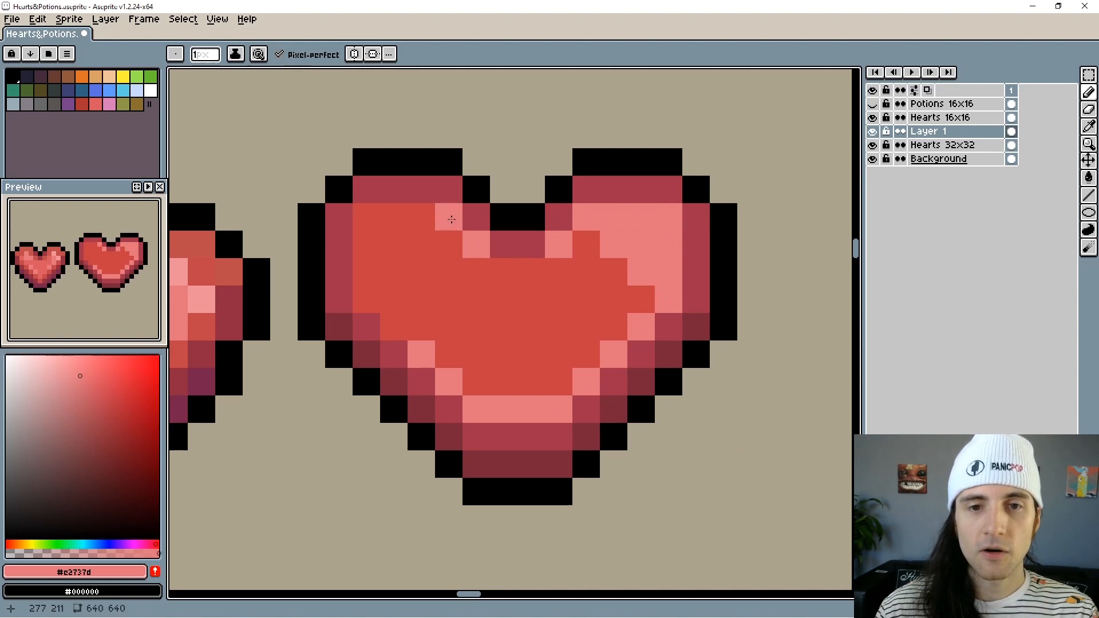
mouse_move(451, 218)
left_mouse_down()
mouse_move(372, 226)
mouse_move(360, 286)
left_mouse_up()
left_click(394, 326)
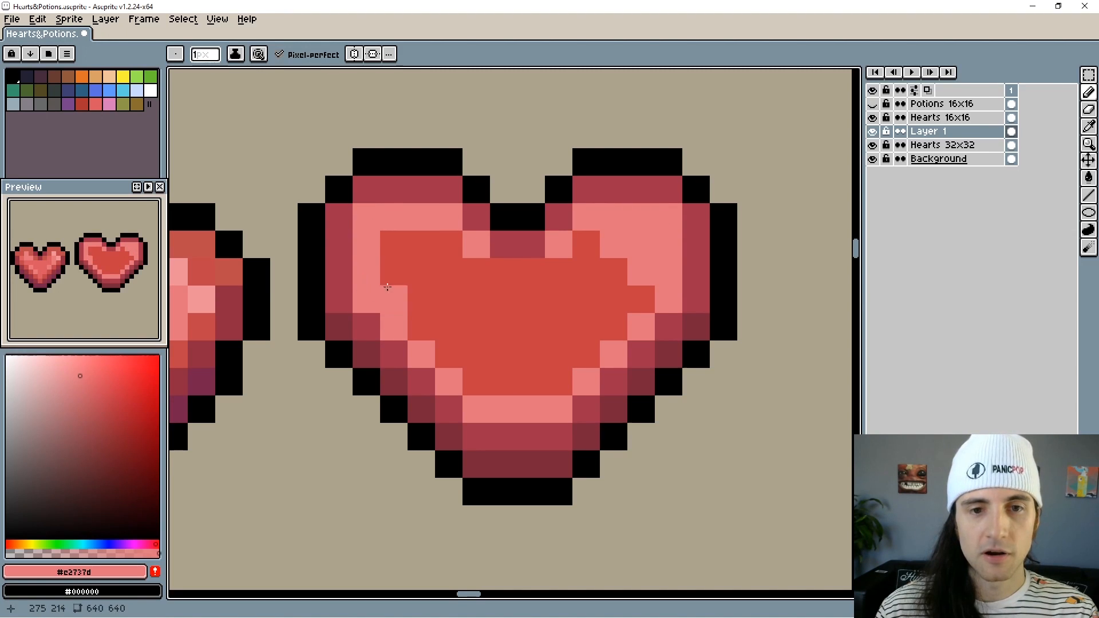
Trim the pink band's upper outer corners and right lobe with the base red, and add two pink pixels below the notch.
left_click(448, 298, "alt")
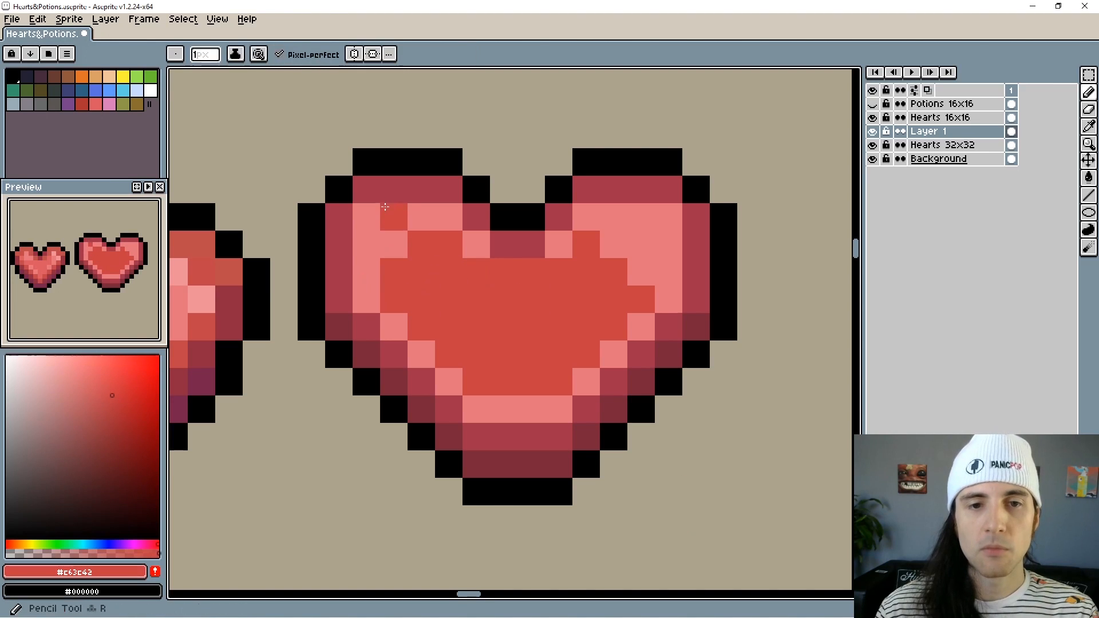
left_click(366, 216)
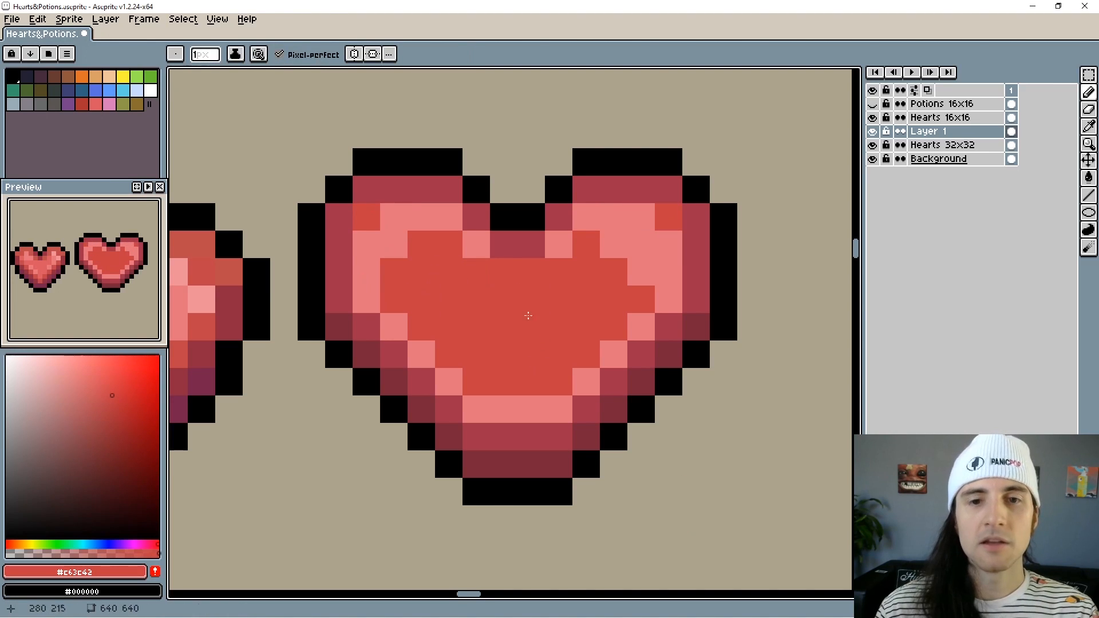
left_click(478, 244, "alt")
left_click_drag(502, 271, 529, 271)
left_click(621, 408)
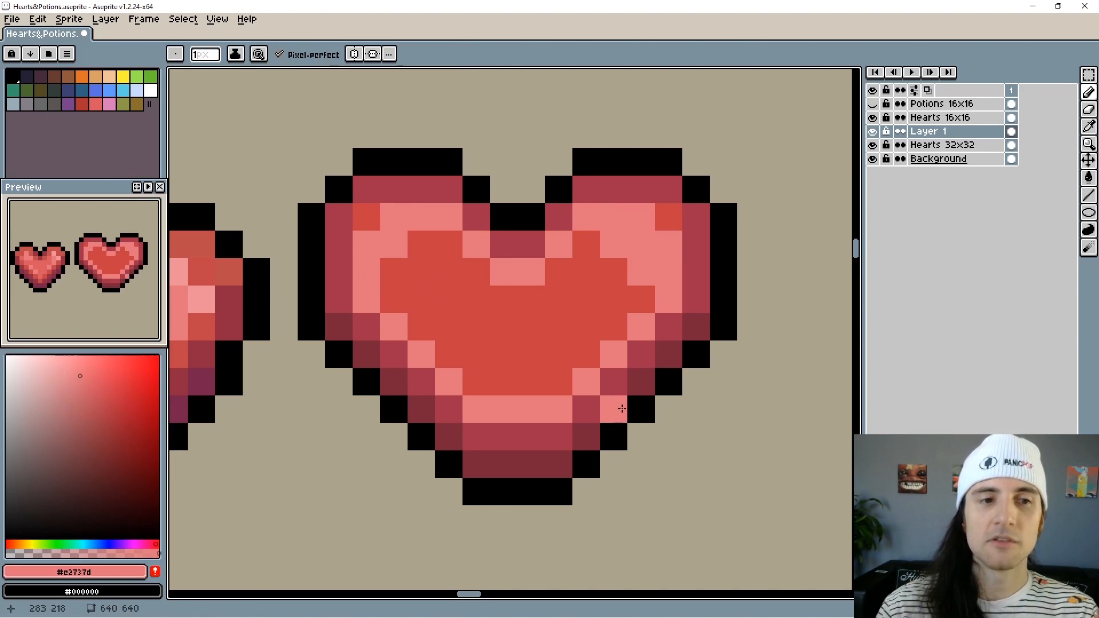
left_click(616, 277, "alt")
left_click(611, 248)
left_click(640, 272)
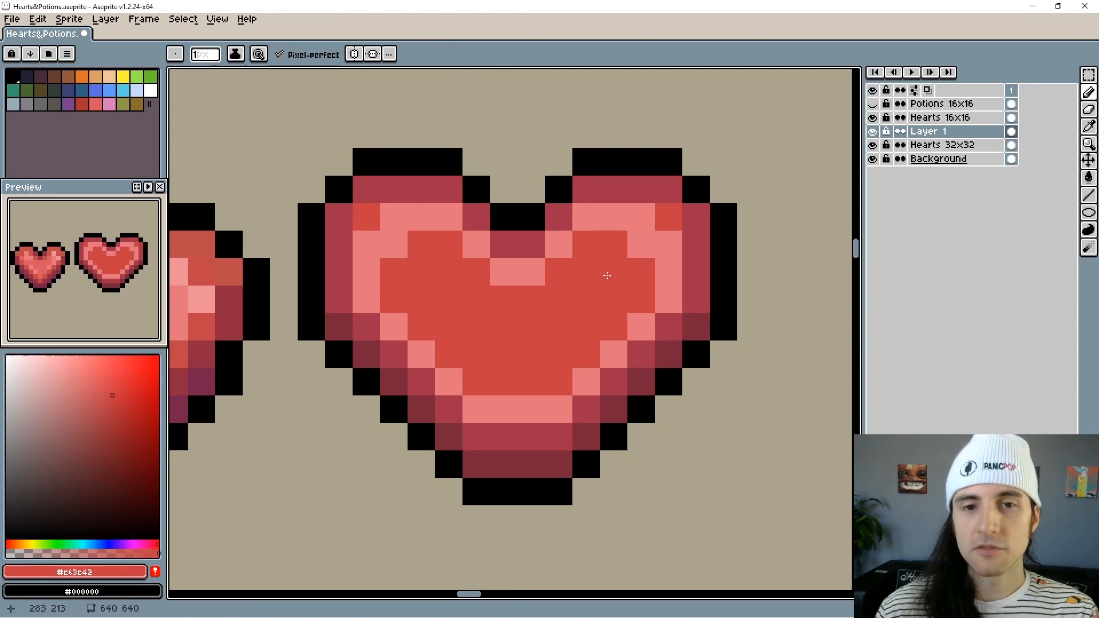
Compare the pink-banded heart with the larger and smaller example hearts elsewhere on the canvas.
scroll(528, 197, "down", 4)
left_click_drag(528, 197, 513, 361)
left_click_drag(520, 245, 496, 312)
scroll(590, 266, "up", 2)
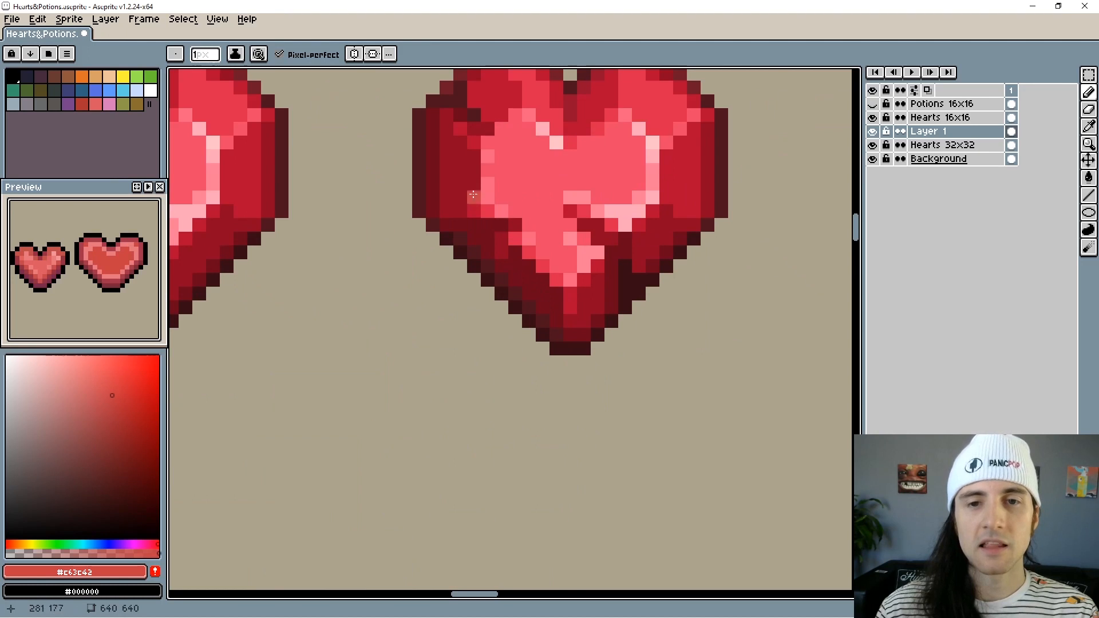
scroll(497, 430, "down", 2)
left_click_drag(554, 485, 562, 369)
left_click_drag(568, 464, 584, 347)
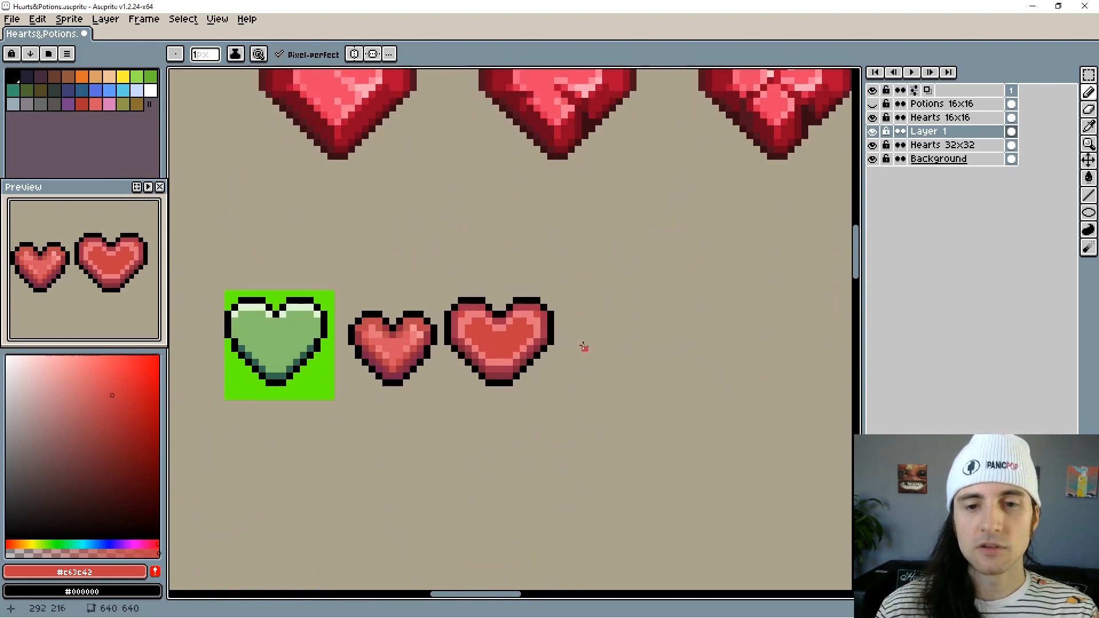
scroll(584, 346, "up", 2)
left_click_drag(530, 387, 567, 454)
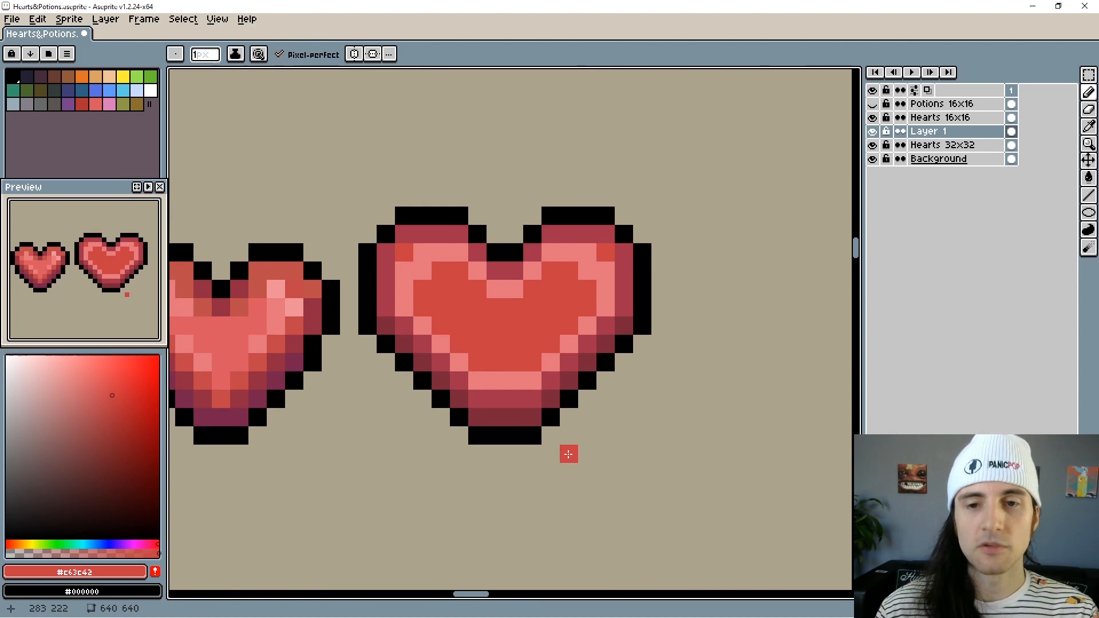
Undo the pink band strokes back to the three-pixel corner highlight and the four-pixel lower-left streak.
scroll(568, 453, "up", 1)
key("ctrl")
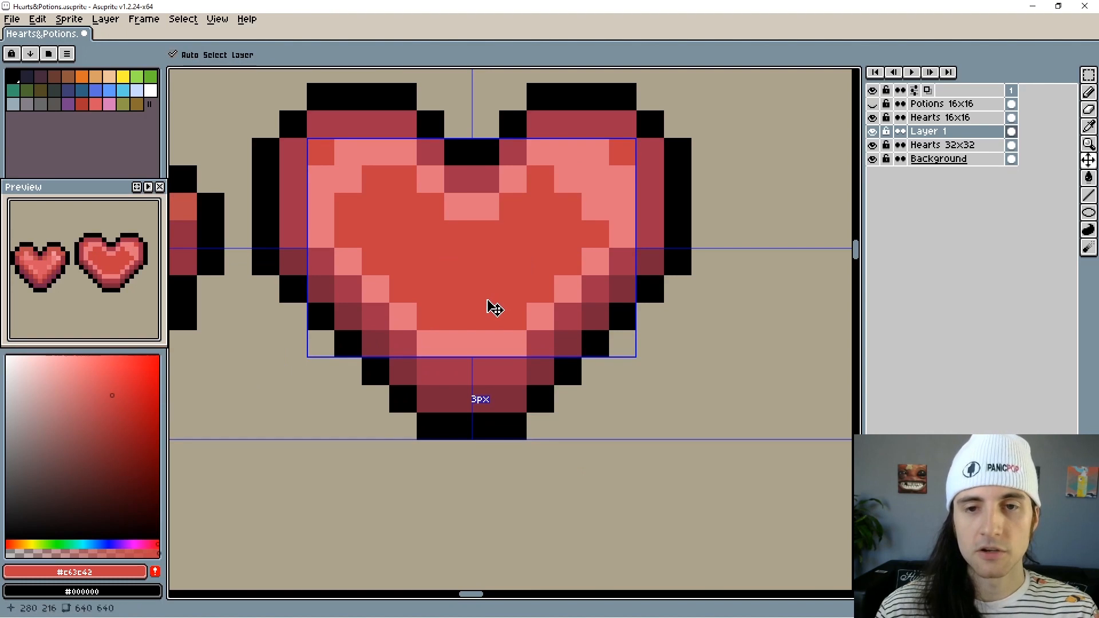
key("ctrl+z")
key("ctrl+z")
key("ctrl+z")
key("ctrl+z")
key("ctrl+z")
key("ctrl+z")
key("ctrl+z")
key("ctrl+z")
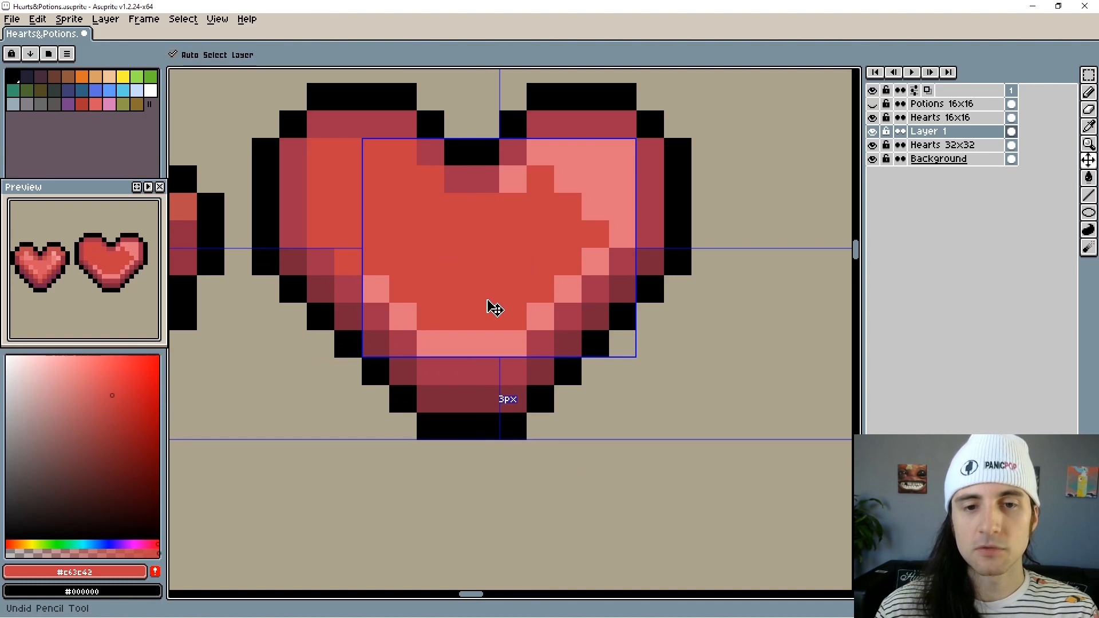
key("ctrl+z")
key("ctrl+z")
key("ctrl+z")
key("ctrl+z")
key("ctrl+z")
key("ctrl+z")
key("ctrl+z")
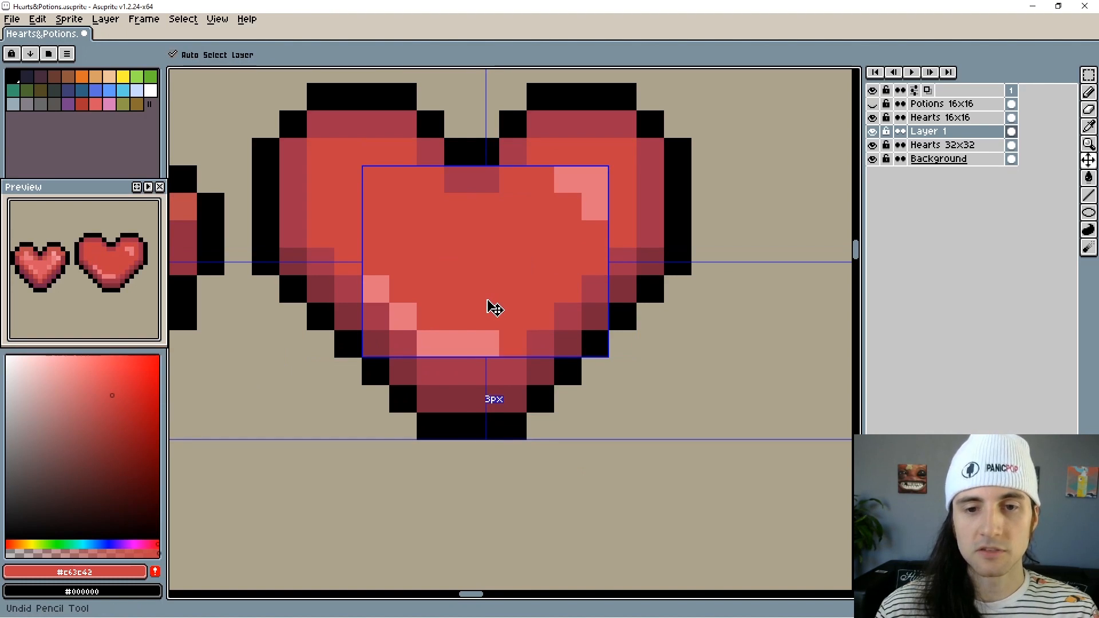
key("ctrl+z")
Brighten the corner pixel of the right lobe's highlight and one pixel of the lower-left streak with light pink (hue 354, saturation 27, value 92).
left_click_drag(492, 262, 496, 308)
key("alt")
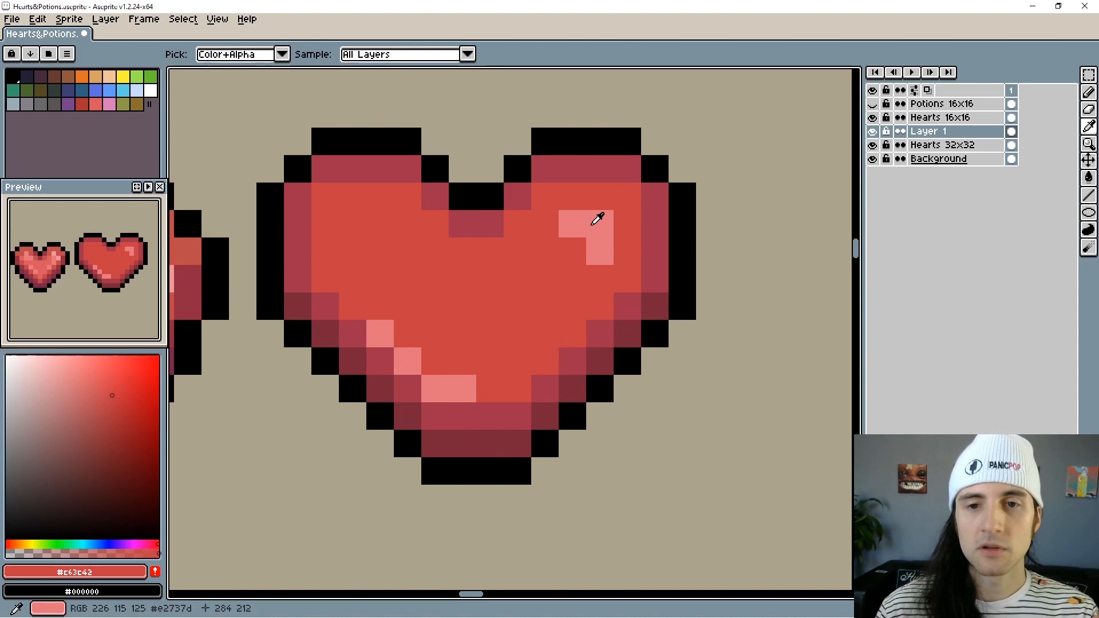
left_click(597, 219, "alt")
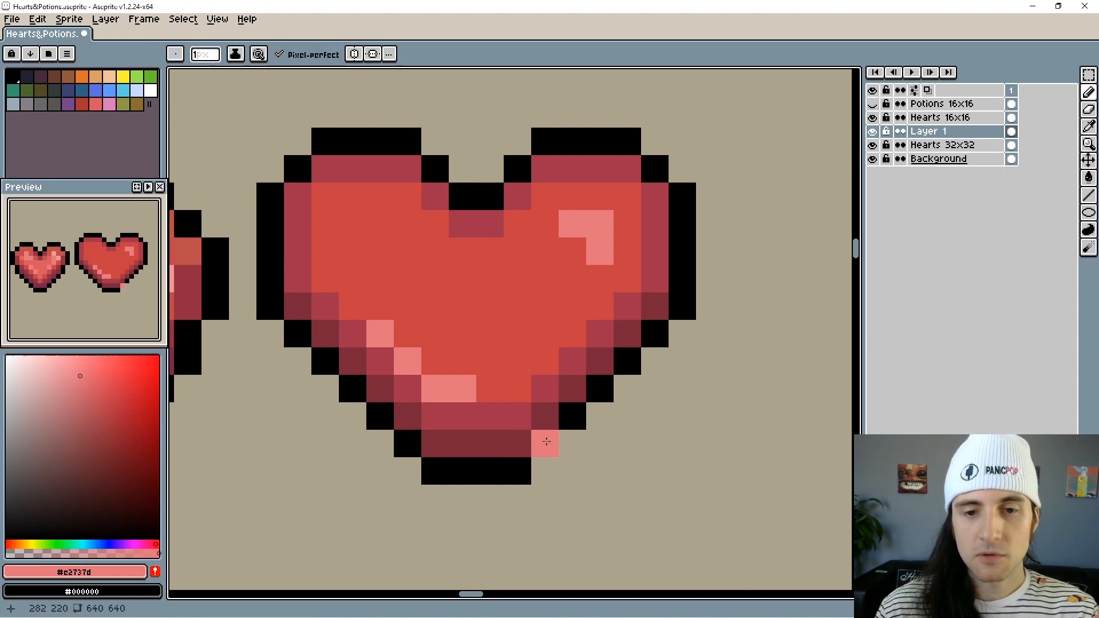
left_click(48, 369)
left_click(535, 225)
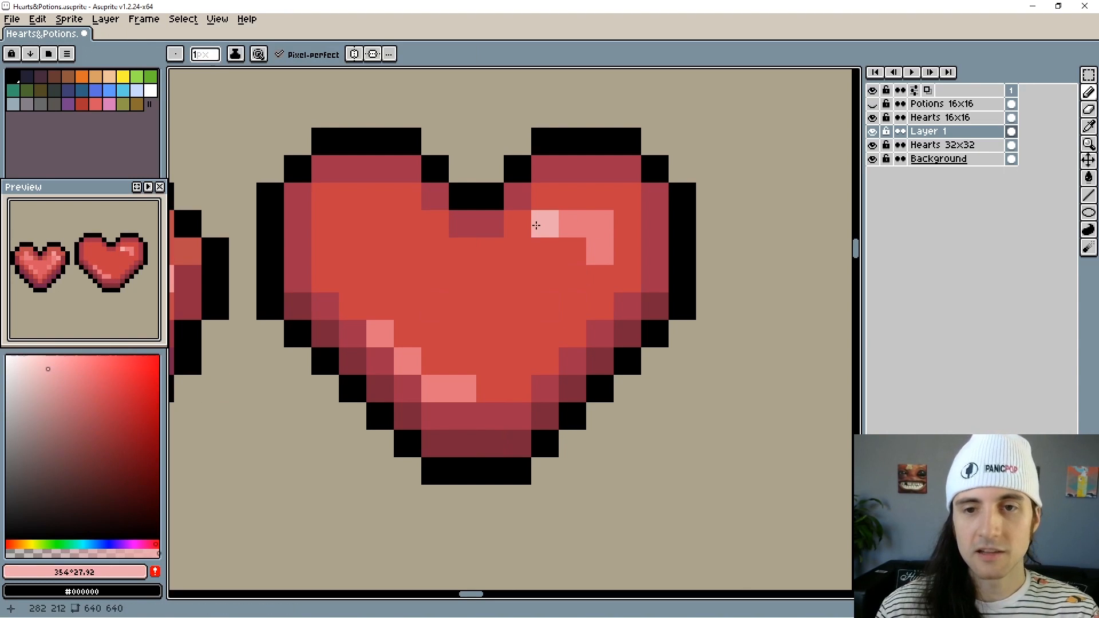
left_click(598, 227)
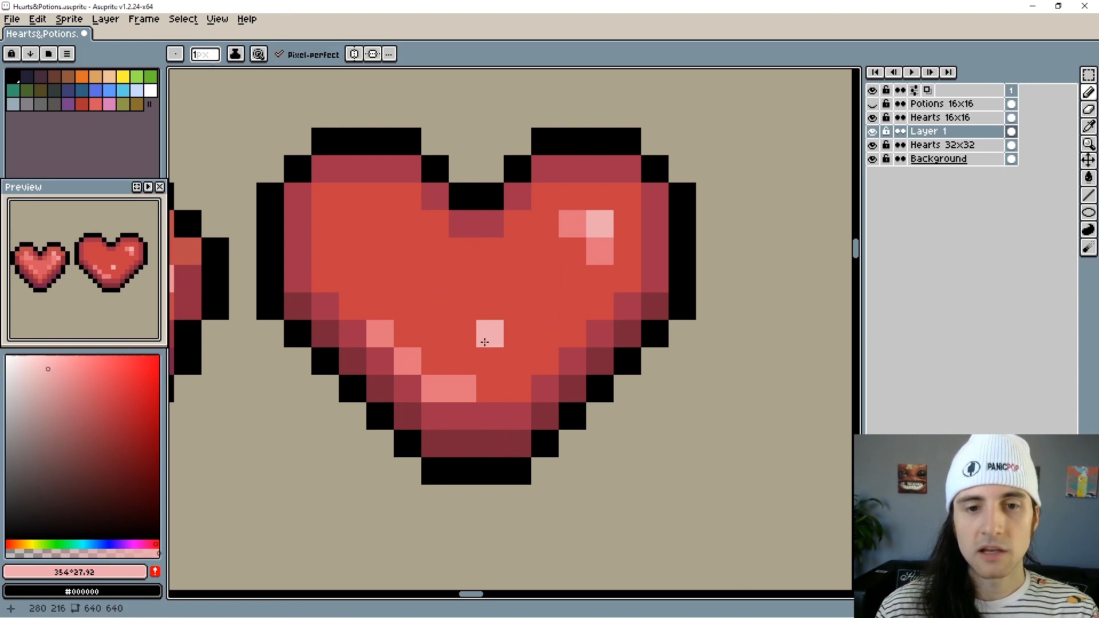
left_click(405, 357)
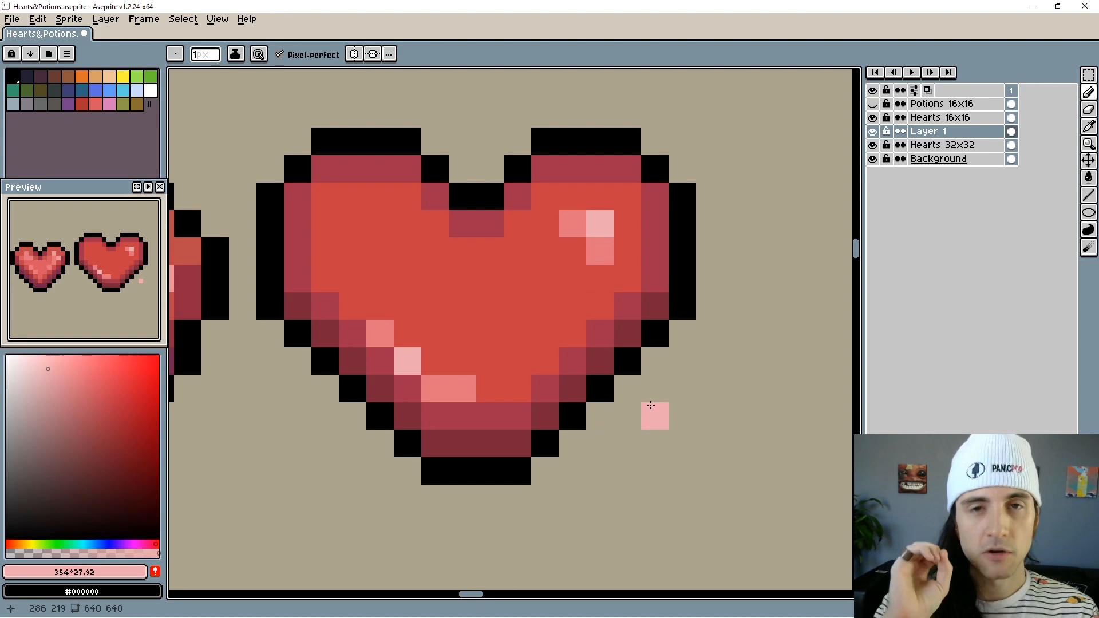
left_click_drag(650, 406, 665, 408)
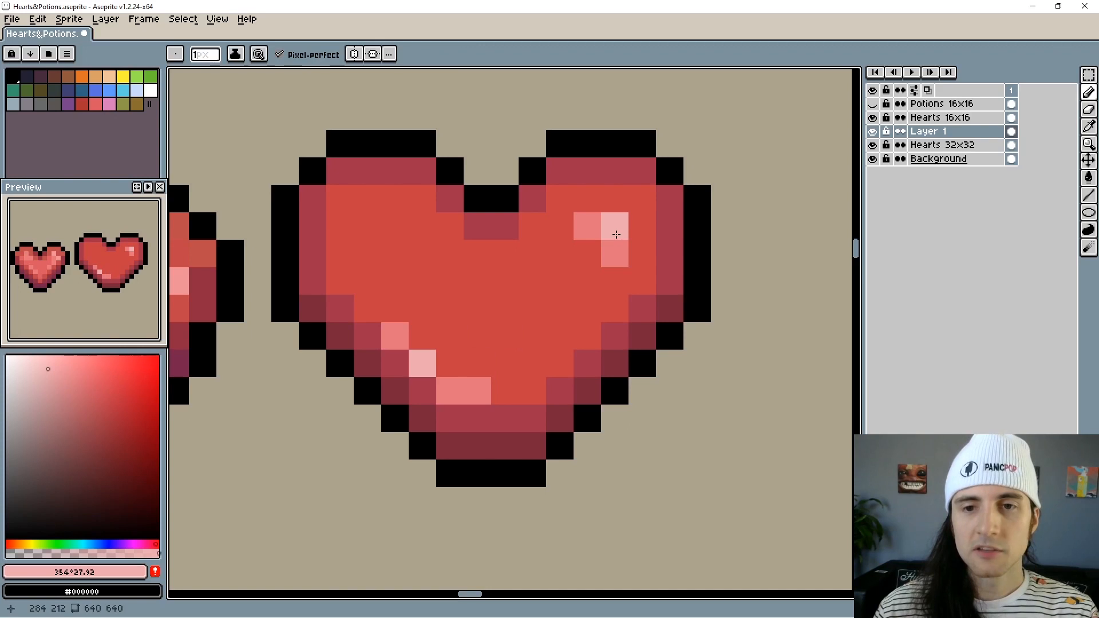
Enlarge the right lobe's highlight with surrounding pink (#e2737d) pixels and extend its light pink centre onto the two adjacent pixels.
left_click(618, 227, "alt")
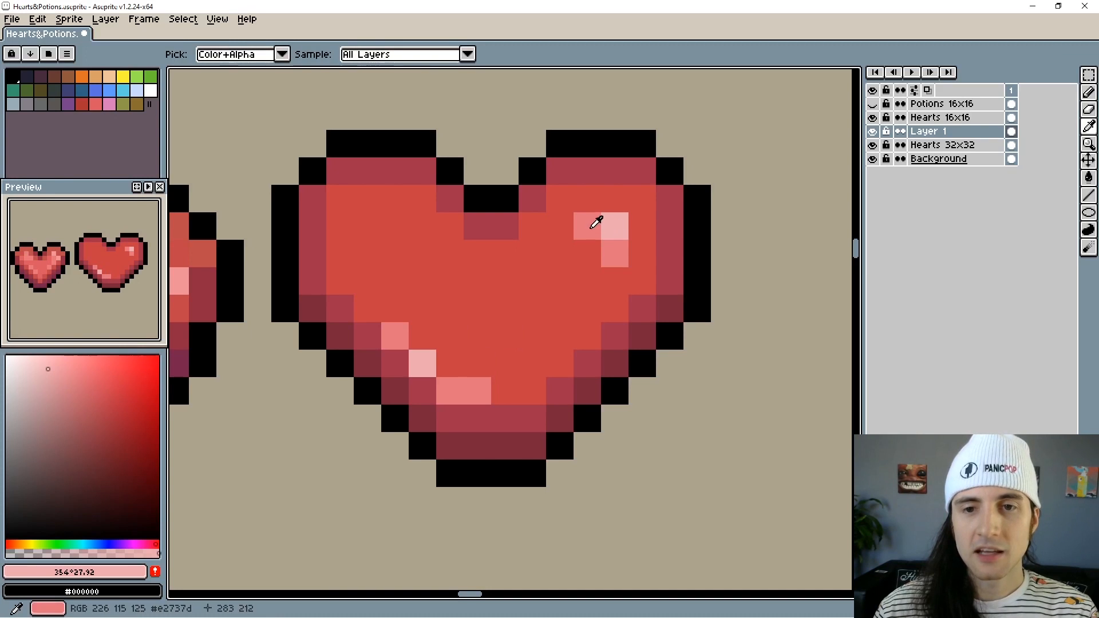
left_click(592, 227, "alt")
left_click(583, 209)
left_click(569, 221)
left_click(615, 280)
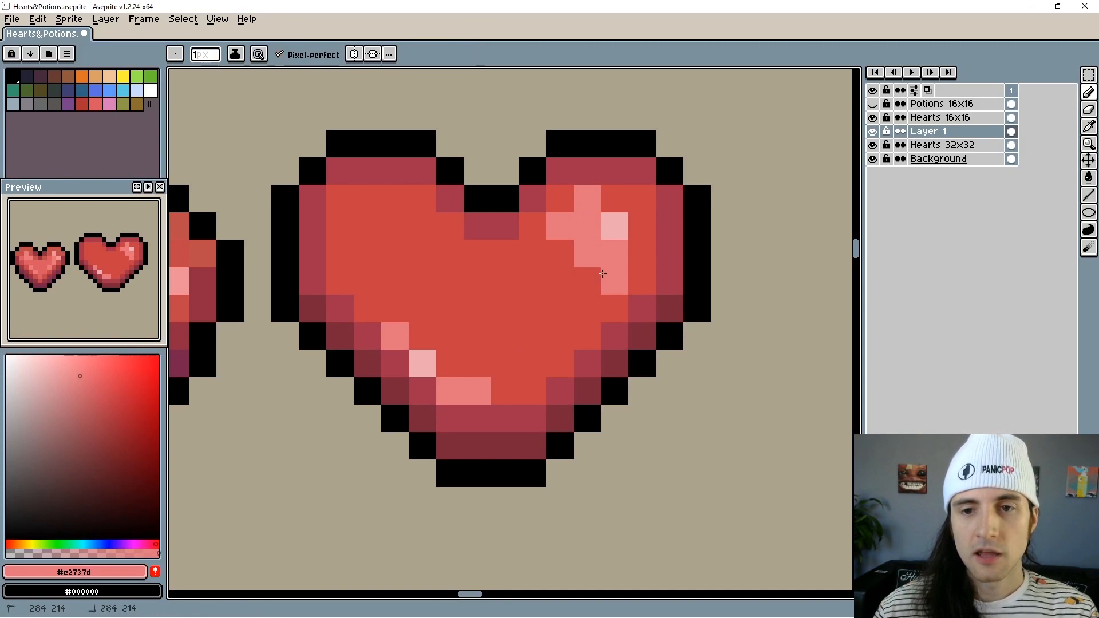
left_click(642, 253)
left_click(615, 226, "alt")
left_click(590, 224)
left_click(611, 246)
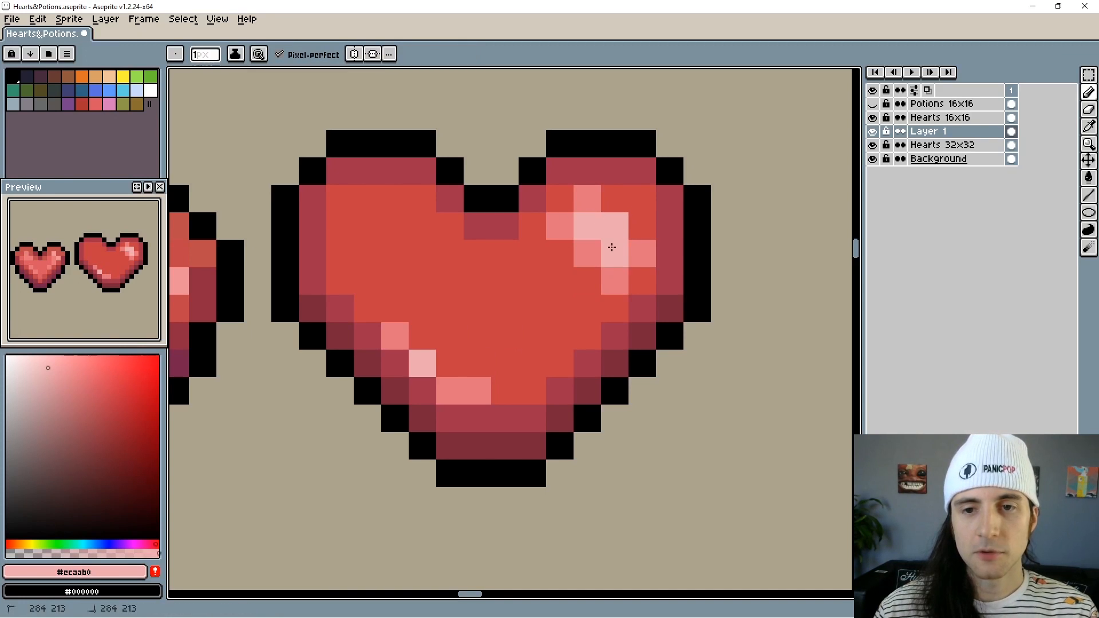
Fill the upper outer inner-corner pixel of both lobes with the sampled shadow red (#a1314a).
left_click(632, 167, "alt")
left_click(627, 192)
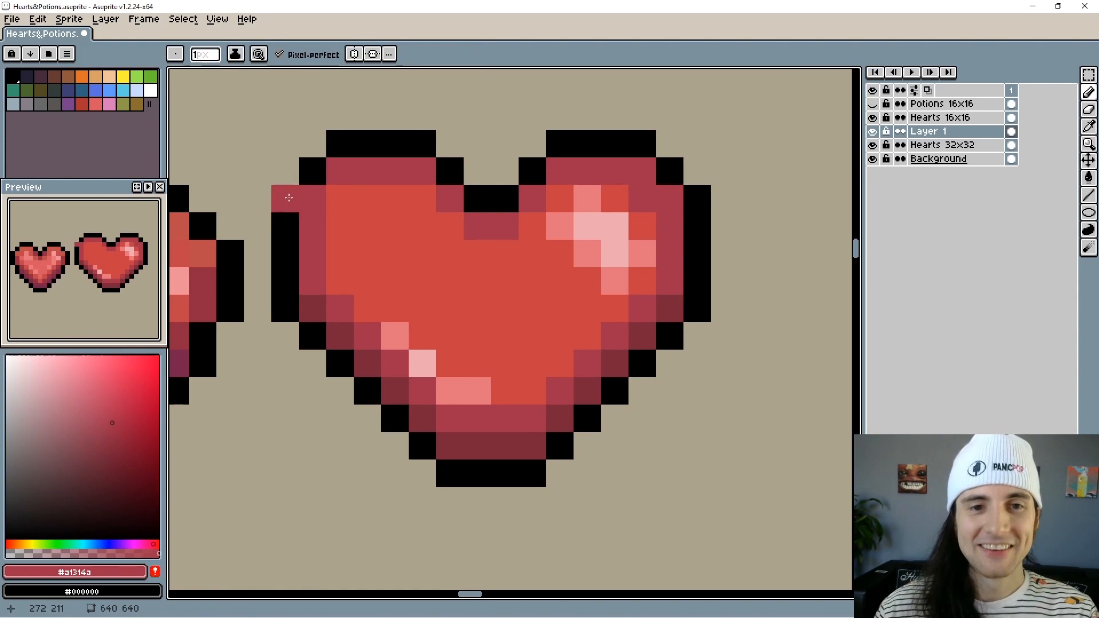
left_click(337, 195)
Add pink (#e2737d) highlight pixels along the left lobe's edge beside the notch, below the notch and on the bottom streak.
left_click(581, 201, "alt")
left_click(450, 226)
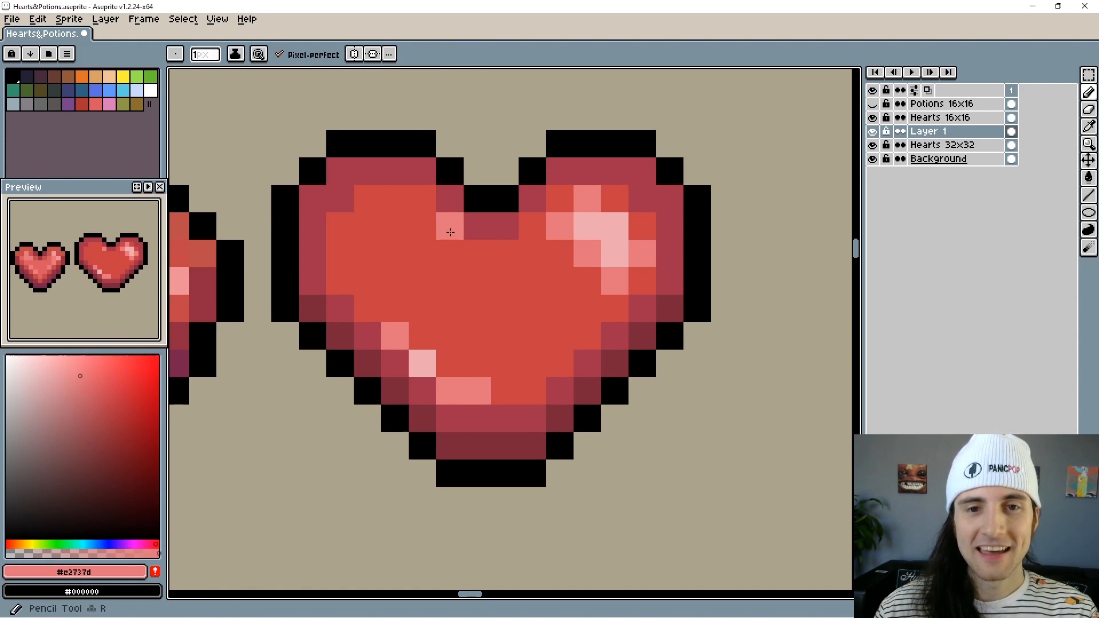
left_click(423, 198)
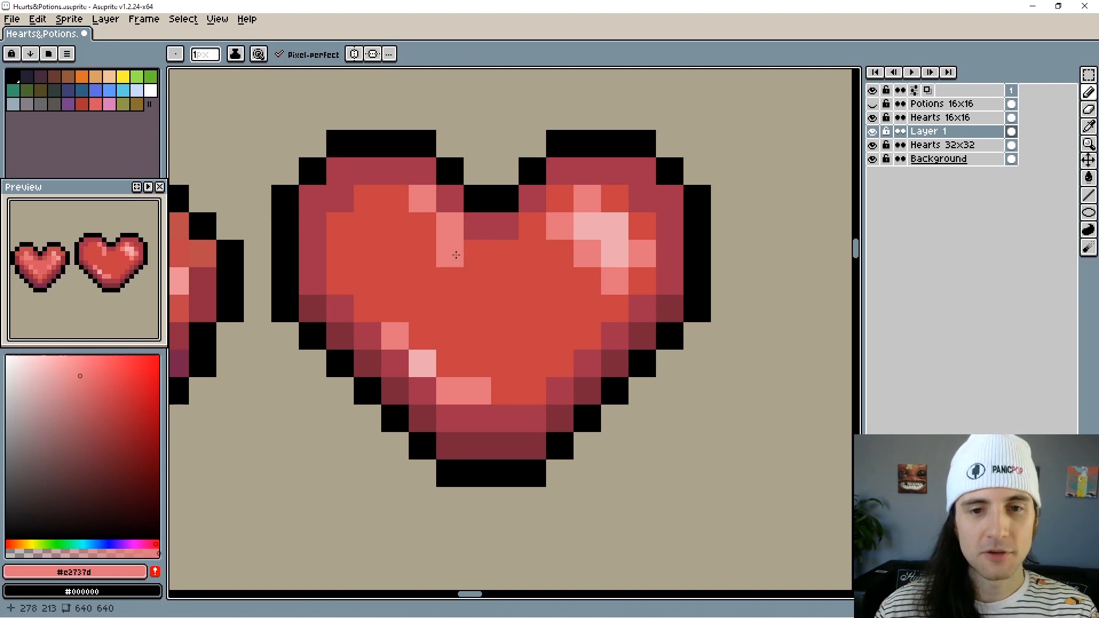
left_click(471, 242)
left_click(504, 252)
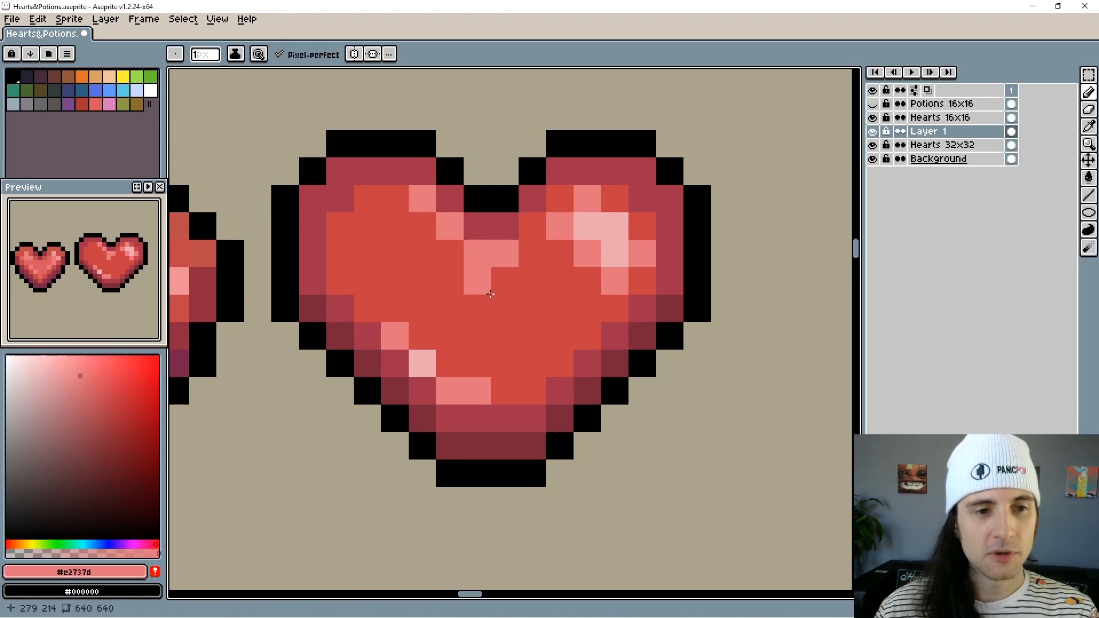
left_click(544, 391)
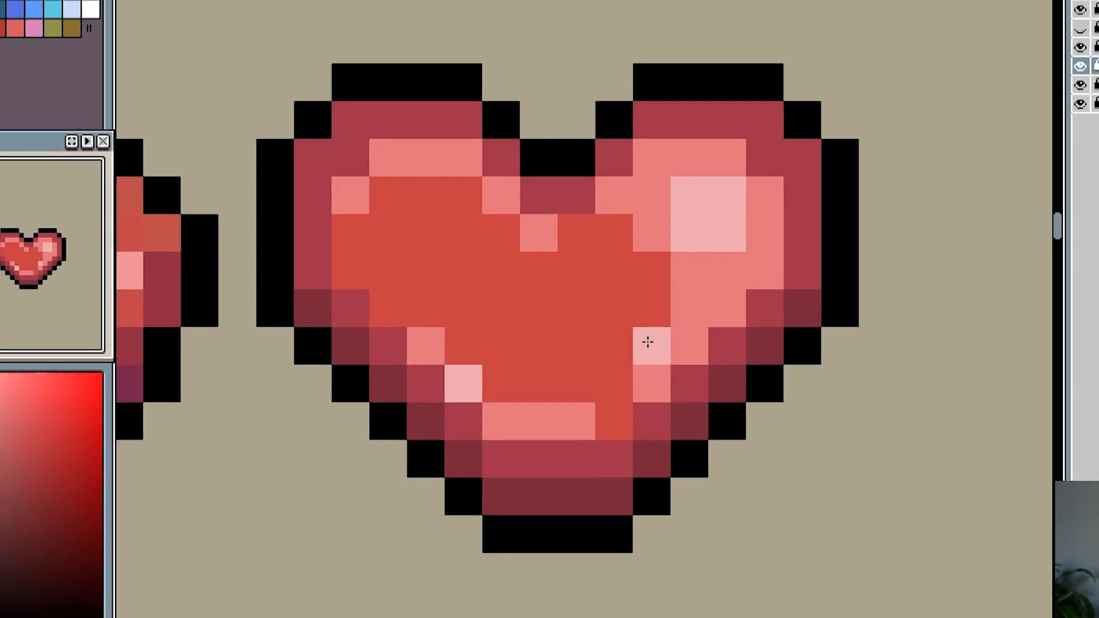
Add transition-tone pixels (#d3555d) inside the heart along the left edge, the end of the bottom streak, below the notch and beside the right highlight.
left_click(354, 233)
left_click(391, 198)
left_click(354, 270)
left_click(391, 308)
left_click(615, 419)
left_click(577, 234)
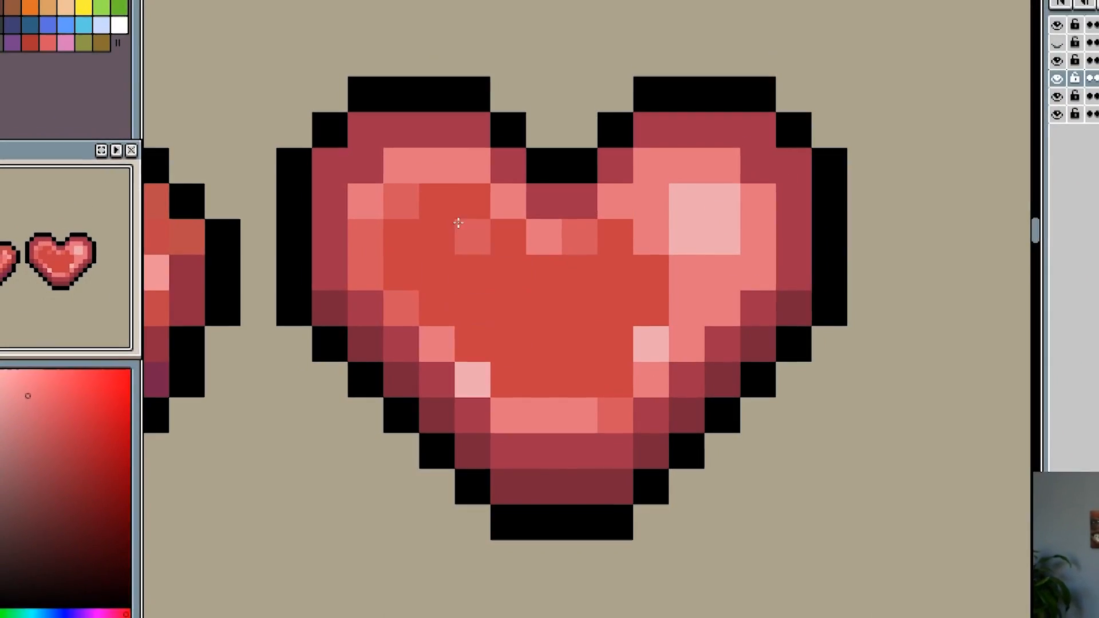
left_click(614, 234)
left_click(652, 271)
mouse_move(606, 313)
left_mouse_down()
mouse_move(602, 334)
mouse_move(553, 357)
left_mouse_up()
mouse_move(440, 234)
left_mouse_down()
mouse_move(468, 246)
mouse_move(482, 299)
left_mouse_up()
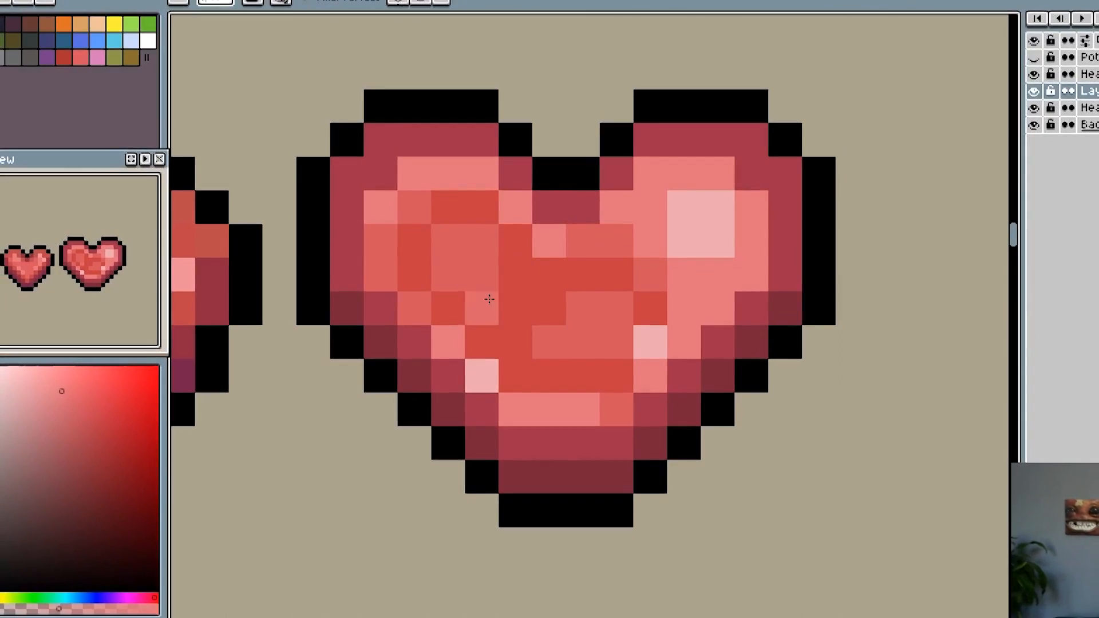
key("ctrl+z")
left_click(521, 323, "alt")
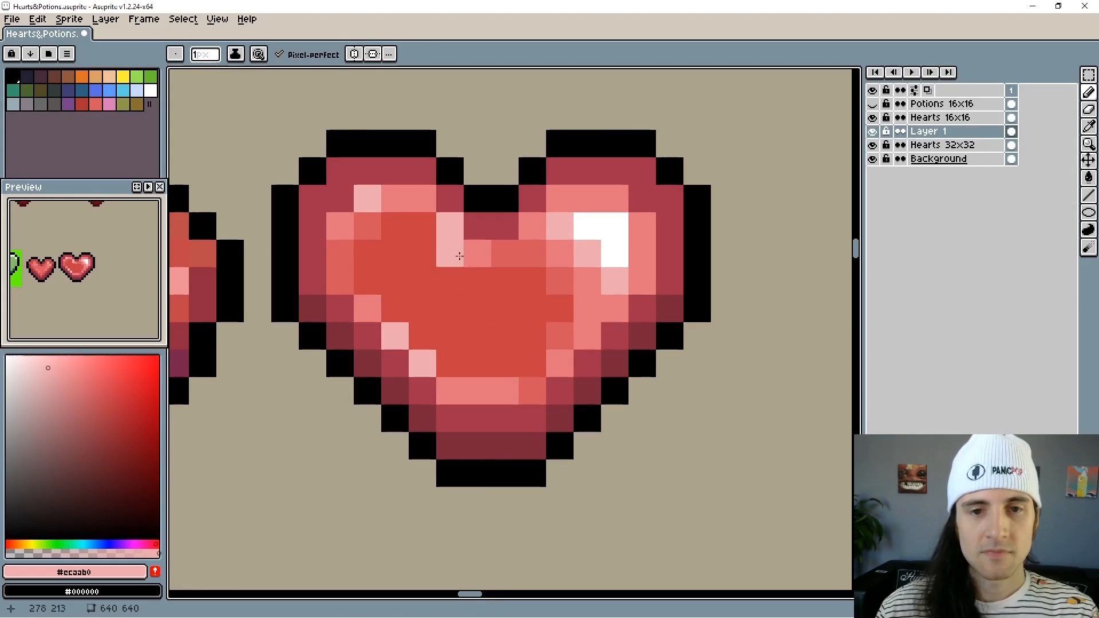
Recolour the light pink pixel beside the notch with pink (#e2737d) and paint the left lobe's upper-left highlight corner light pink (#ecaab0).
left_click_drag(616, 375, 650, 408)
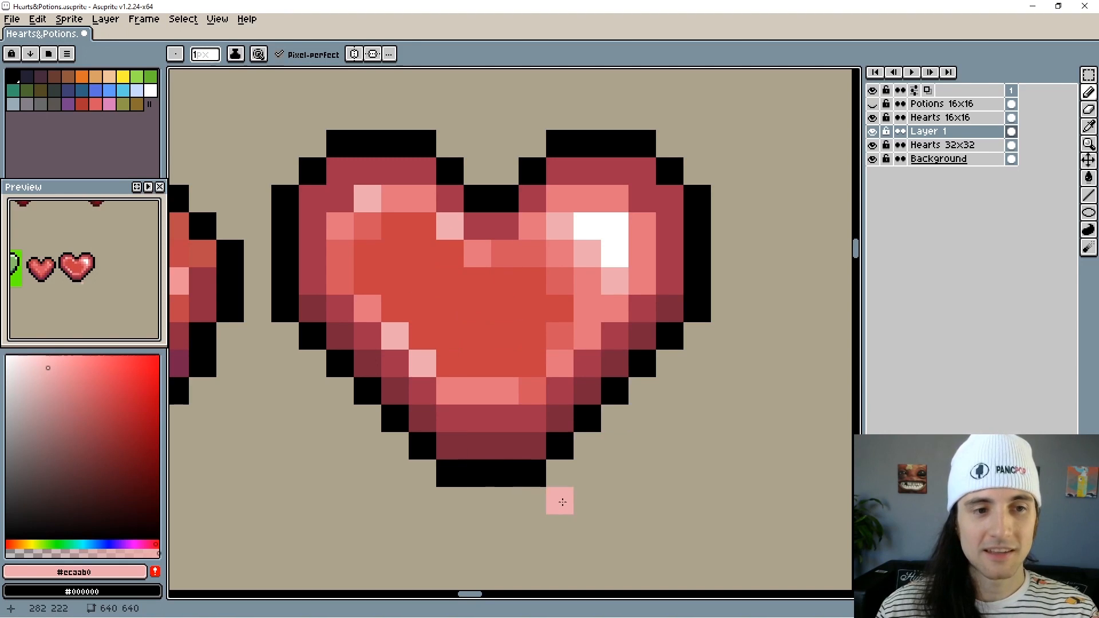
key("i")
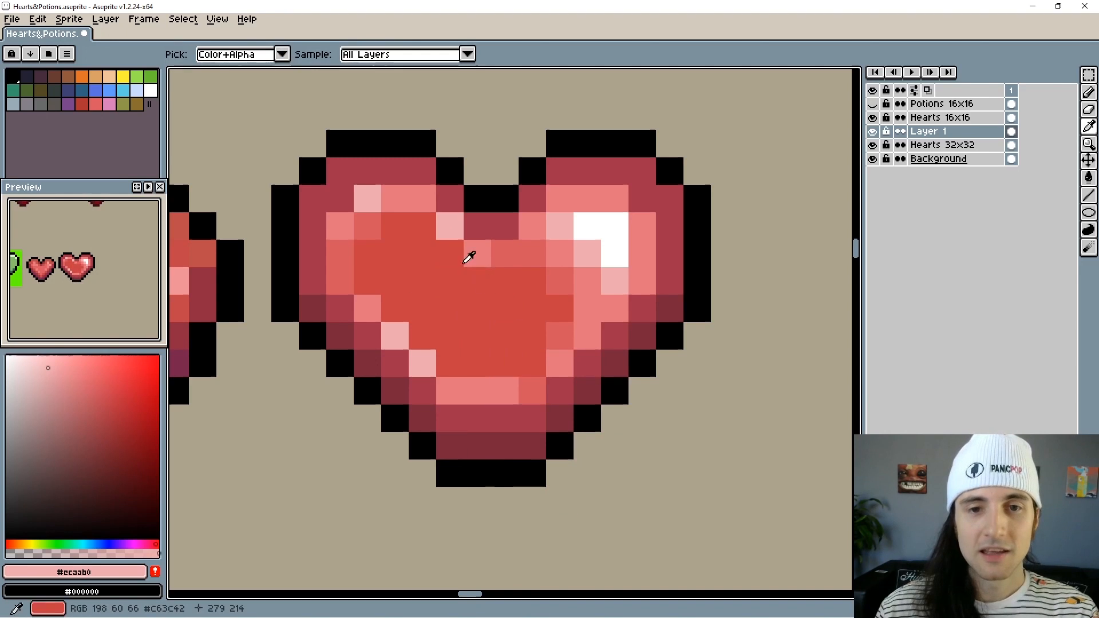
left_click(347, 222)
key("b")
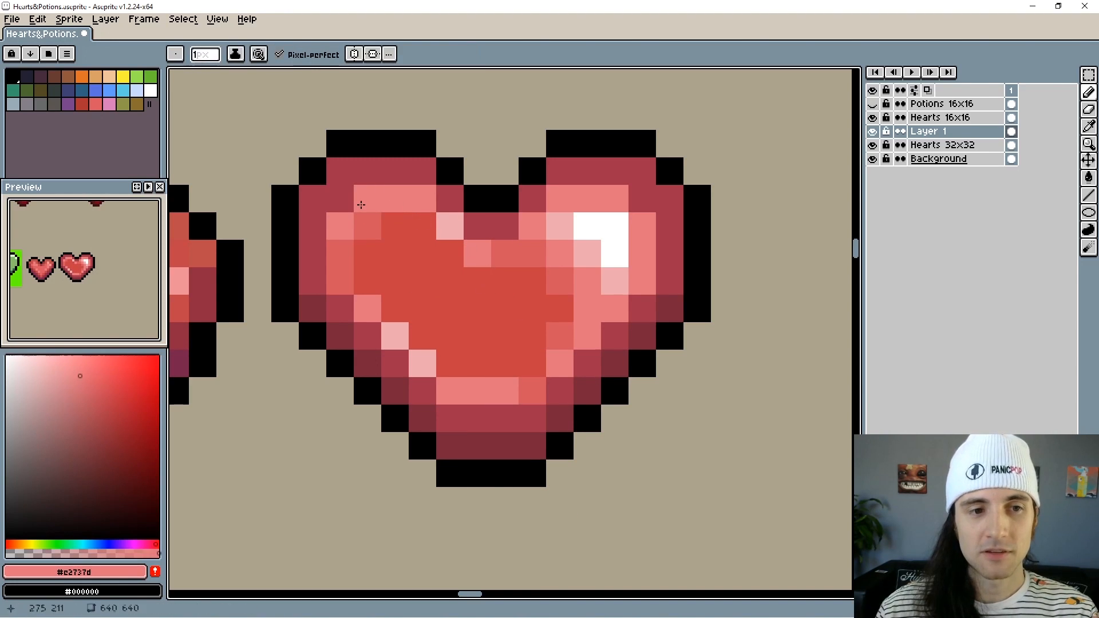
left_click(450, 226)
left_click(395, 335, "alt")
left_click(363, 197)
Tone the lower-left light pink streak down to pink (#e2737d) and extend the bottom streak one pixel to the right.
left_click(477, 393, "alt")
left_click_drag(393, 335, 423, 365)
left_click(524, 392)
Soften the lower-left and bottom streaks and the pixel below the notch with the sampled transition tone (#d3555d).
key("alt")
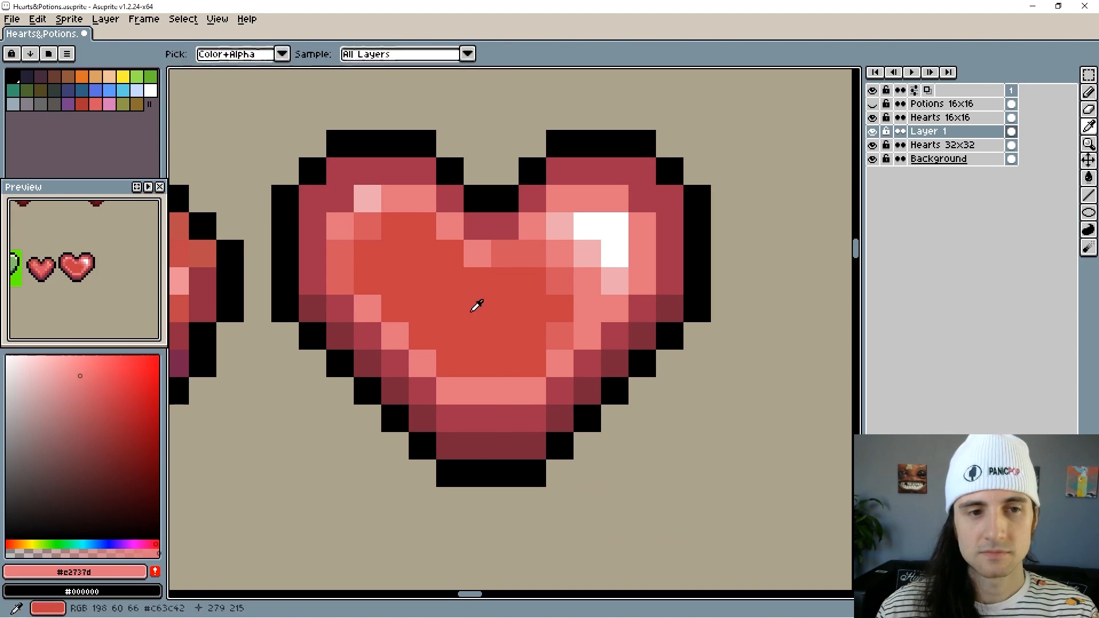
left_click(503, 254, "alt")
mouse_move(504, 392)
left_mouse_down()
mouse_move(423, 366)
mouse_move(365, 316)
left_mouse_up()
left_click(527, 370)
left_click(470, 259)
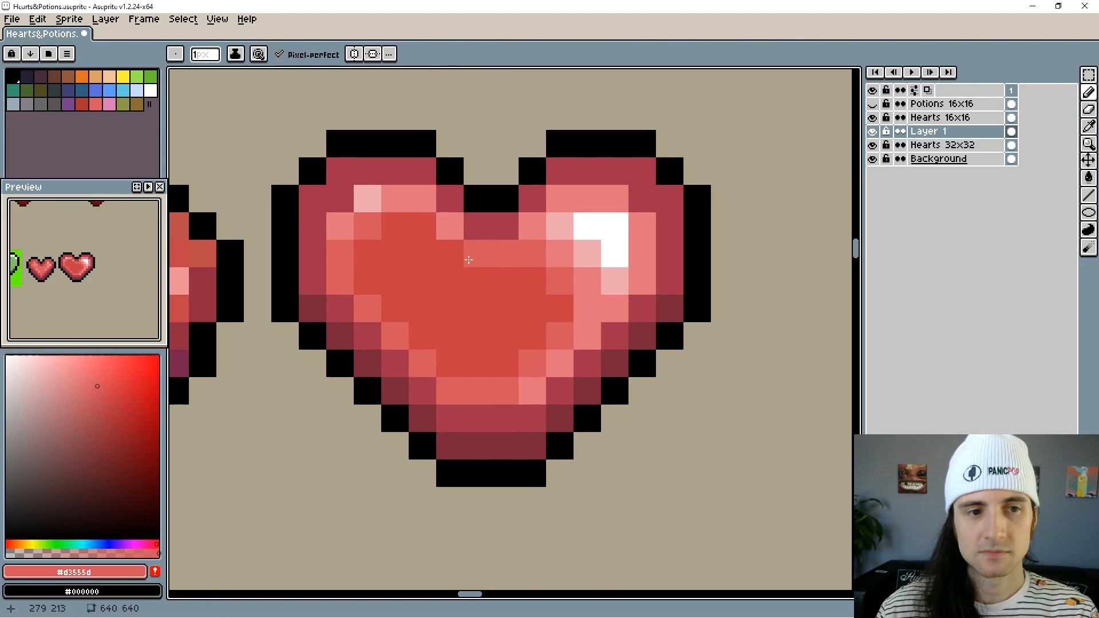
Paint over all remaining darker base red inside the heart with the transition tone (#d3555d).
left_click_drag(398, 224, 368, 280)
left_click_drag(397, 246, 421, 227)
left_click_drag(479, 279, 452, 255)
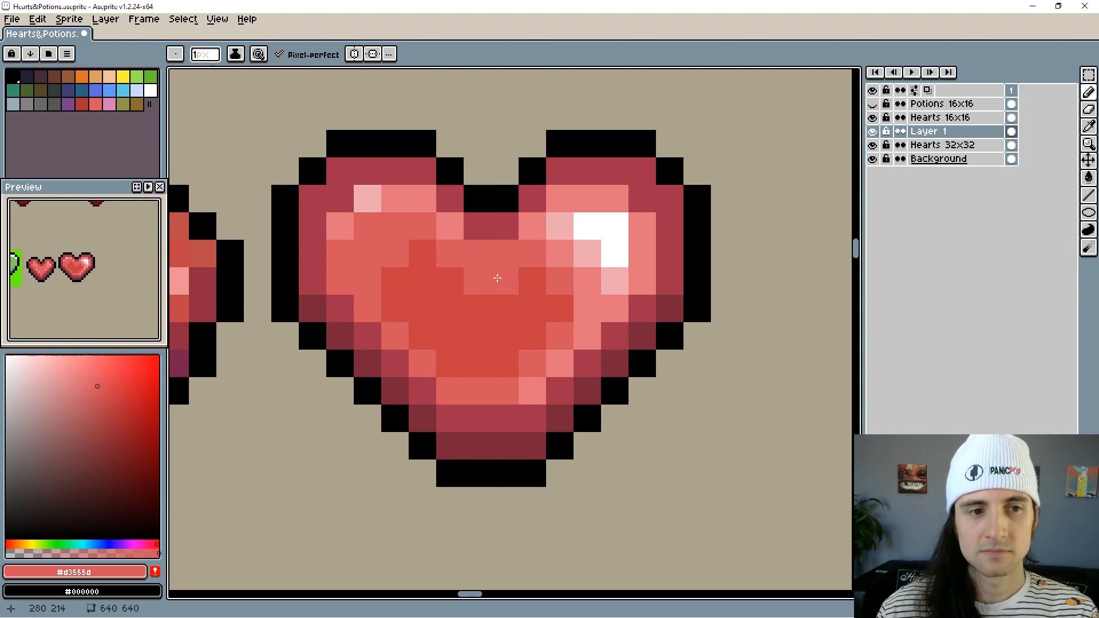
left_click_drag(395, 309, 449, 363)
mouse_move(396, 280)
left_mouse_down()
mouse_move(414, 253)
mouse_move(498, 341)
mouse_move(533, 282)
left_mouse_up()
key("alt")
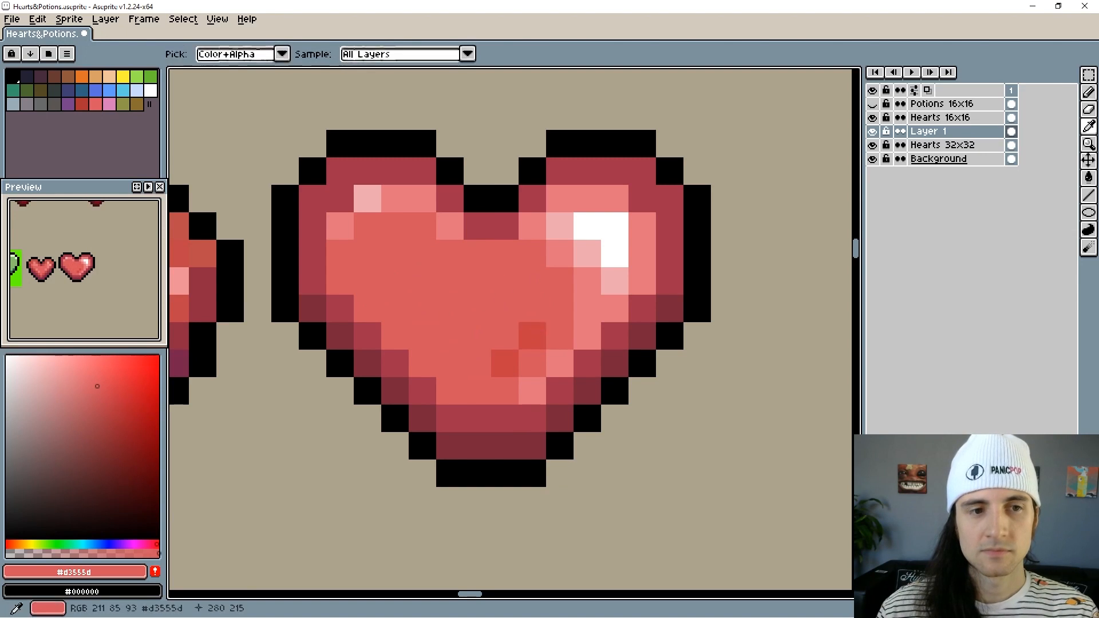
left_click_drag(532, 335, 505, 364)
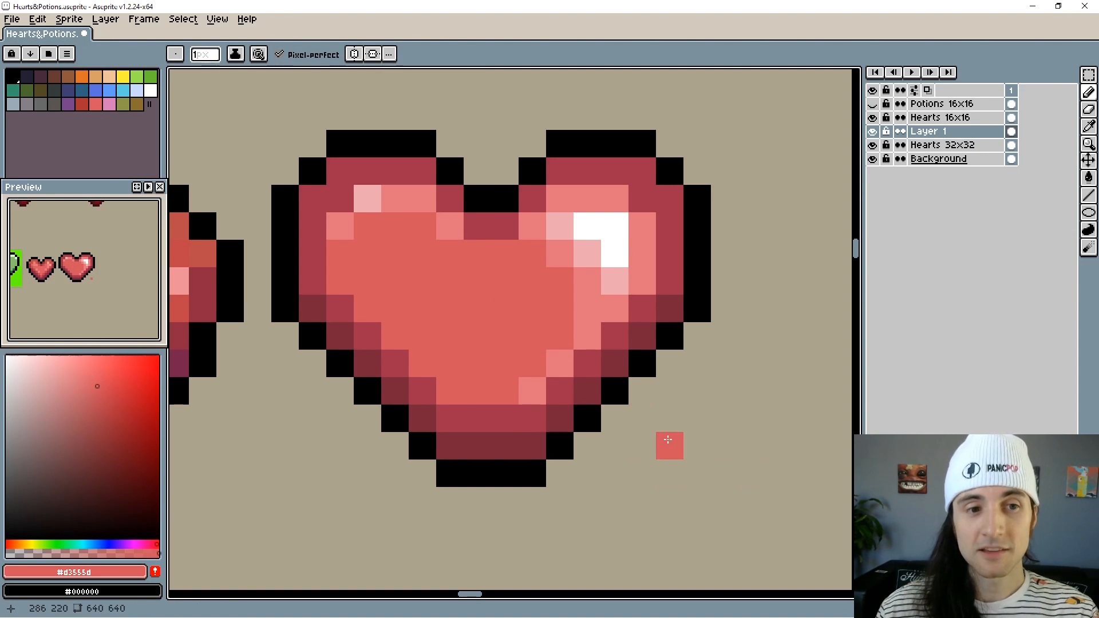
scroll(667, 440, "down", 2)
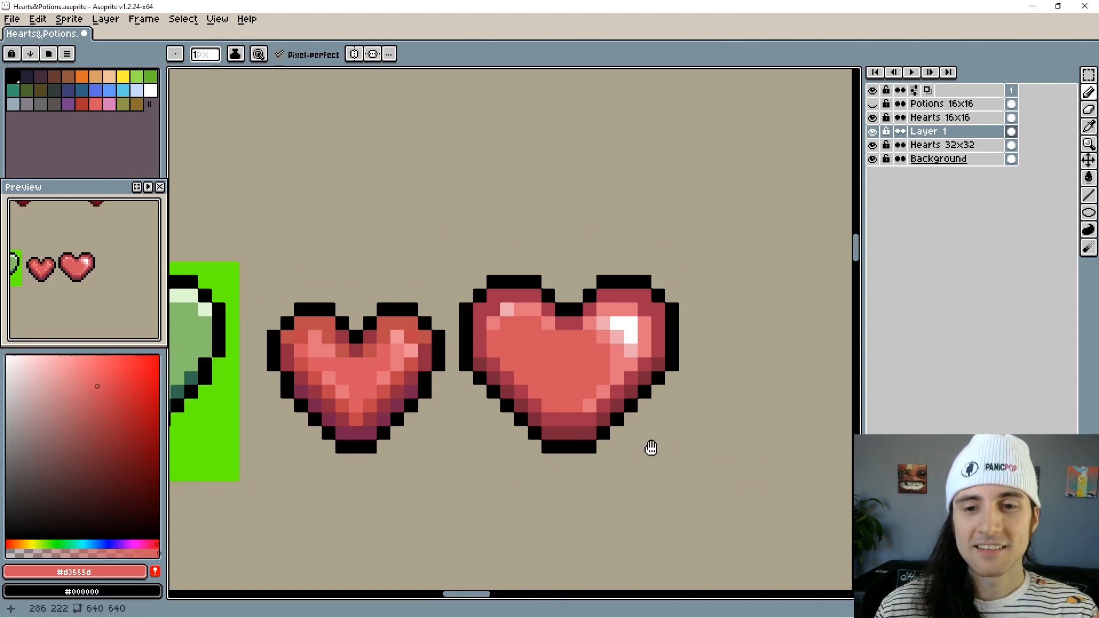
scroll(565, 385, "up", 2)
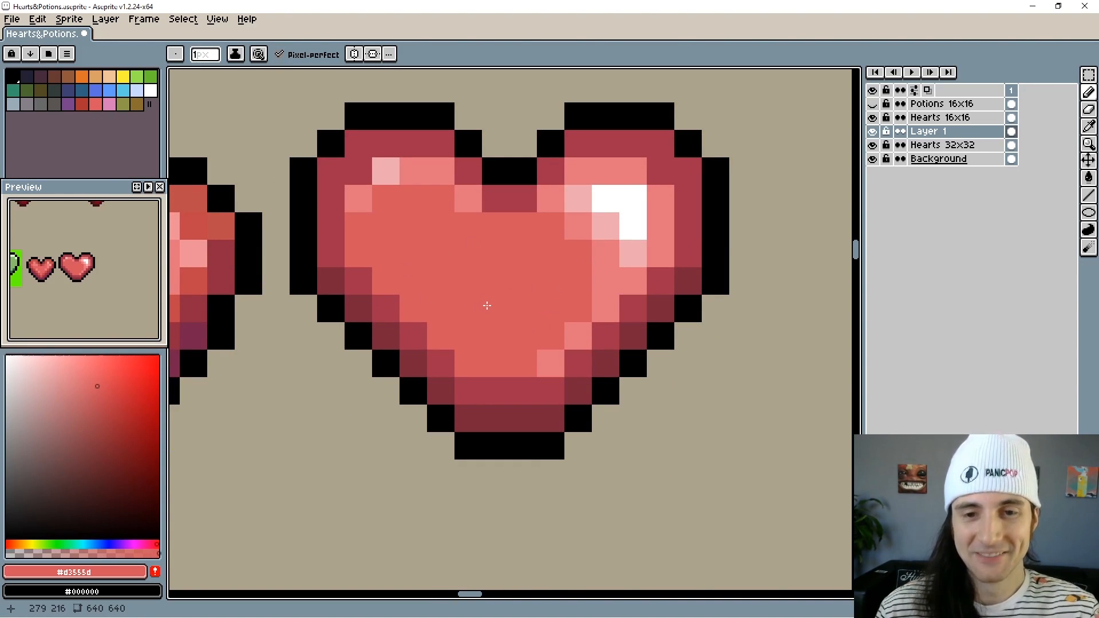
scroll(487, 305, "down", 1)
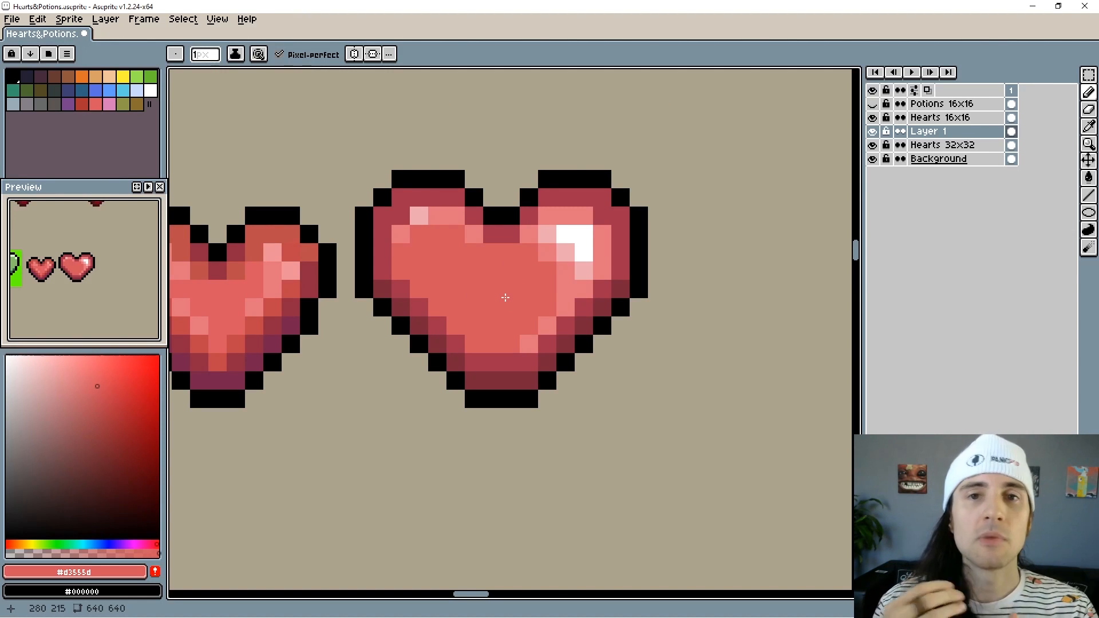
scroll(505, 298, "up", 1)
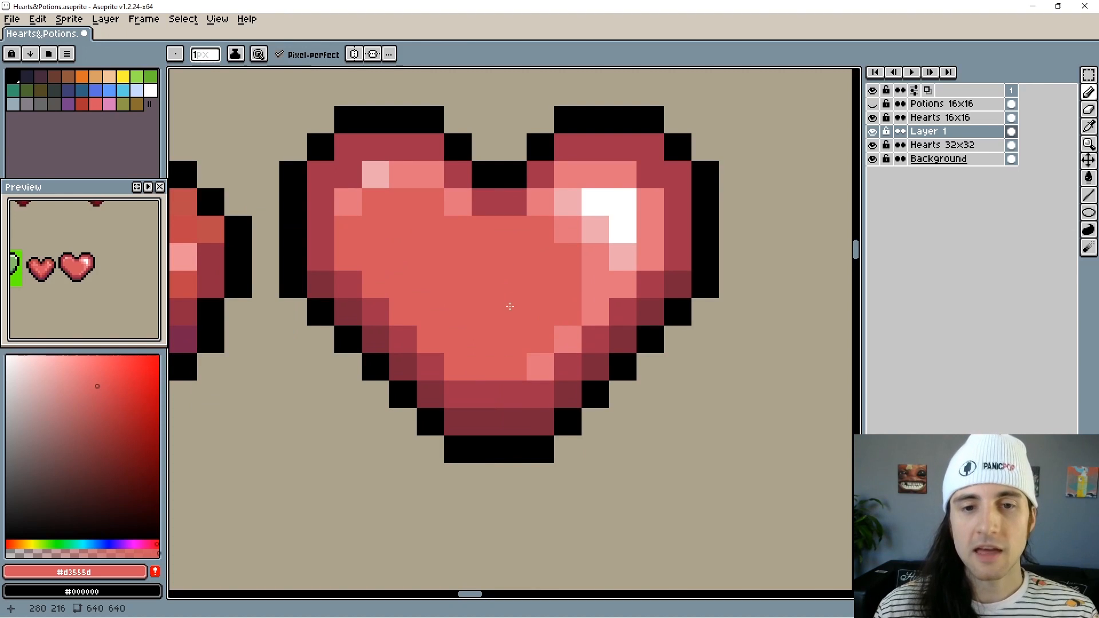
scroll(602, 360, "down", 2)
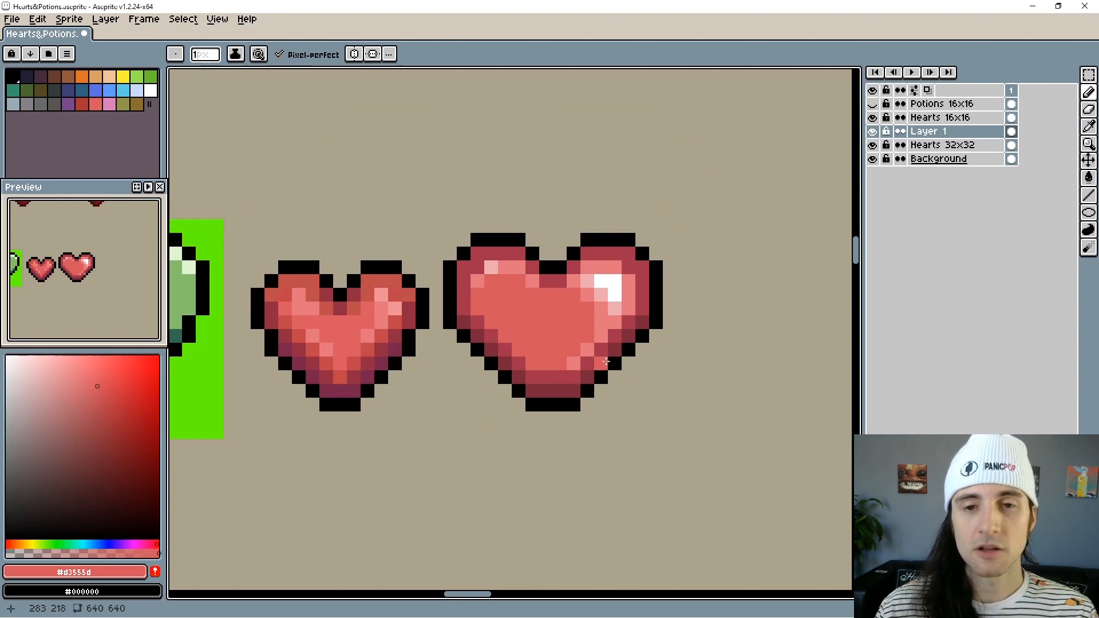
left_click_drag(645, 400, 603, 402)
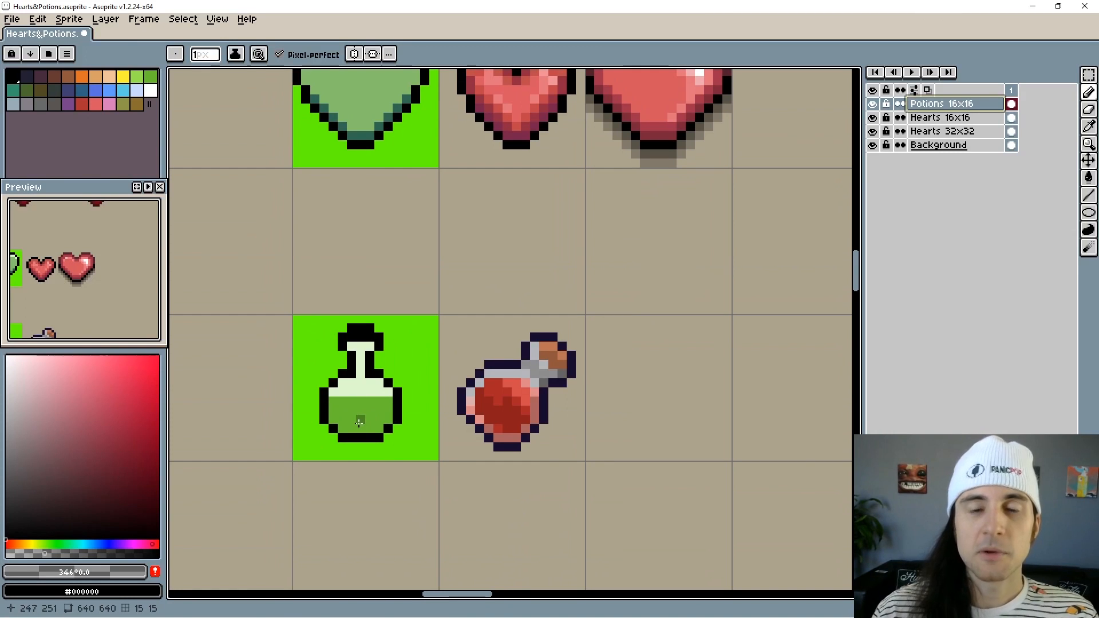
Sample black from the green flask's outline and enable left-right mirror symmetry centred on the empty grid cell beside the red potion.
left_click_drag(455, 422, 388, 385)
scroll(477, 401, "up", 1)
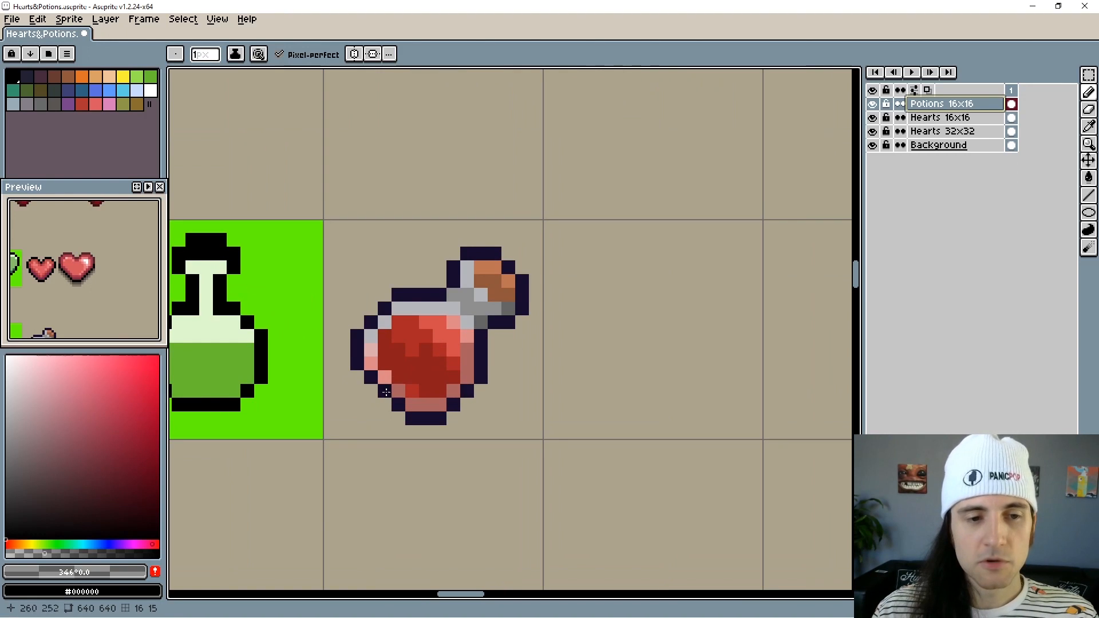
left_click_drag(433, 404, 456, 405)
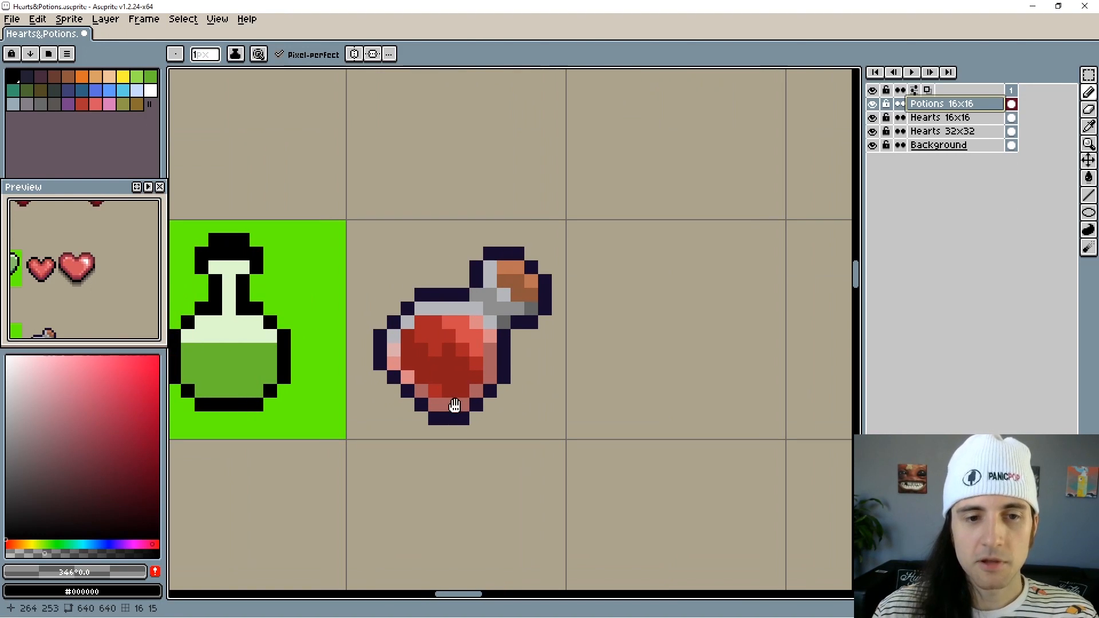
left_click(287, 348, "alt")
left_click_drag(627, 367, 489, 371)
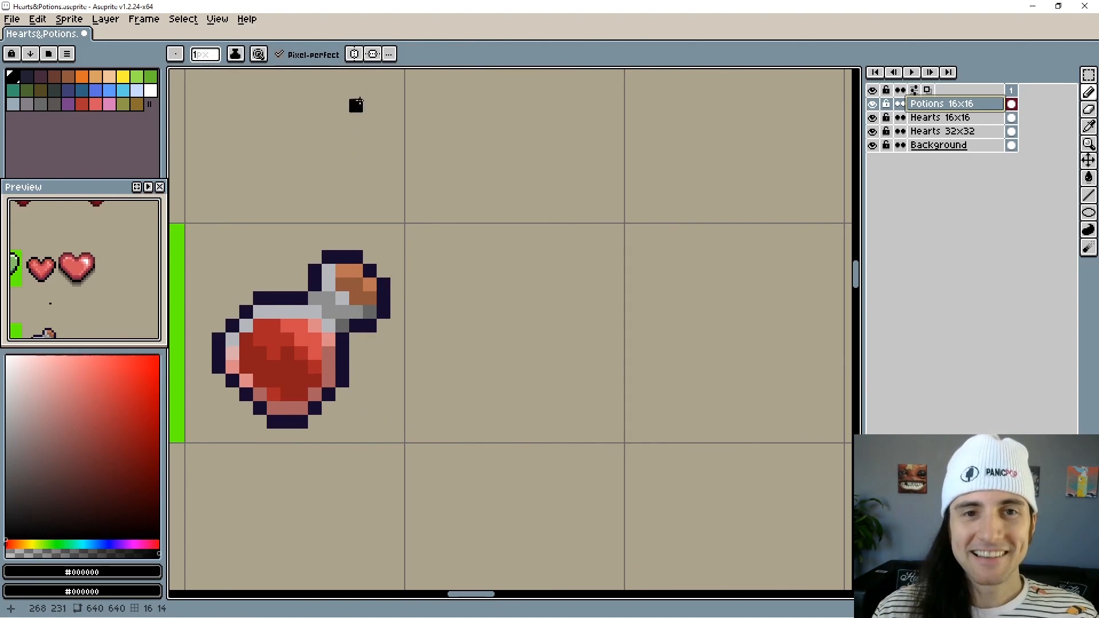
left_click(355, 54)
mouse_move(562, 327)
left_mouse_down()
mouse_move(568, 294)
mouse_move(551, 312)
mouse_move(556, 324)
left_mouse_up()
scroll(550, 312, "up", 1)
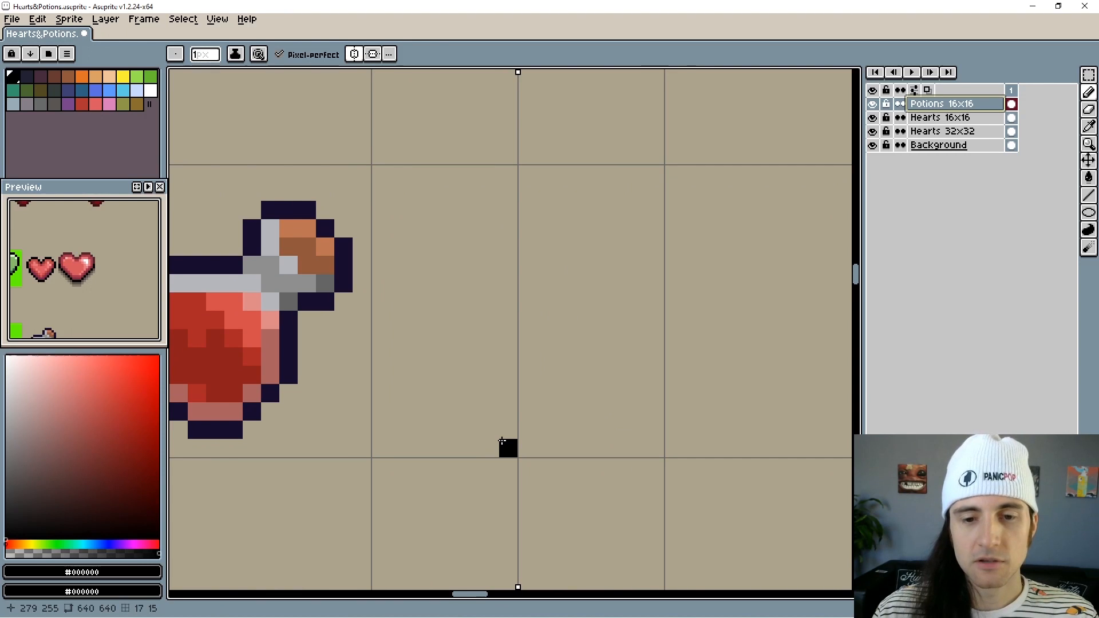
Draw a mirrored black bottle body 12 pixels wide with a flat base, straight sides and diagonal shoulders, and erase its bottom corner pixels.
left_click_drag(501, 441, 419, 442)
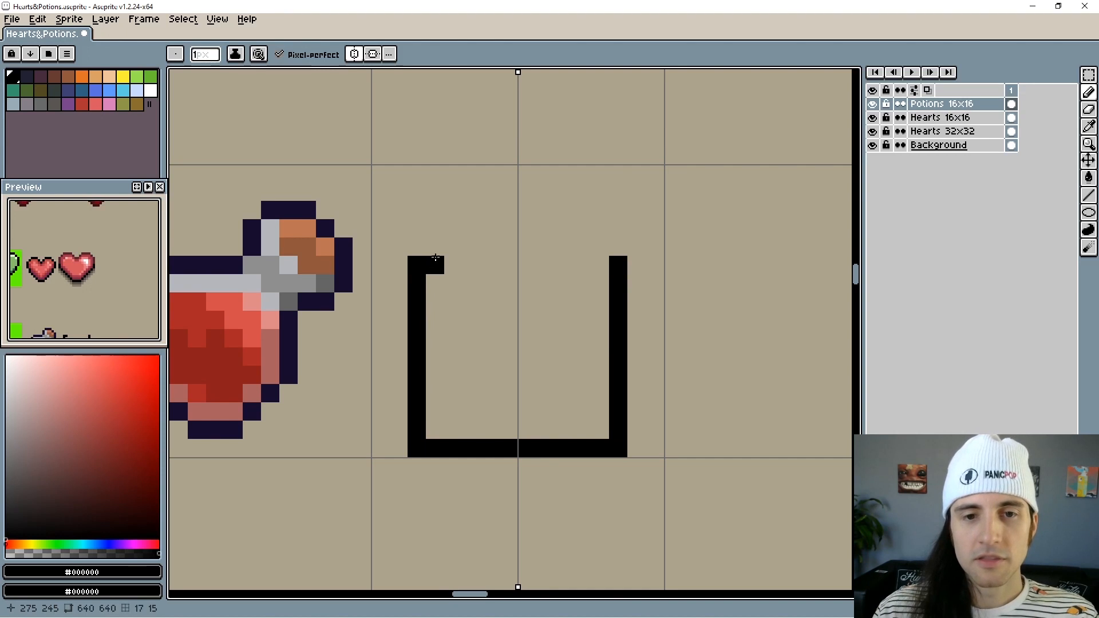
left_click_drag(440, 247, 453, 229)
key("e")
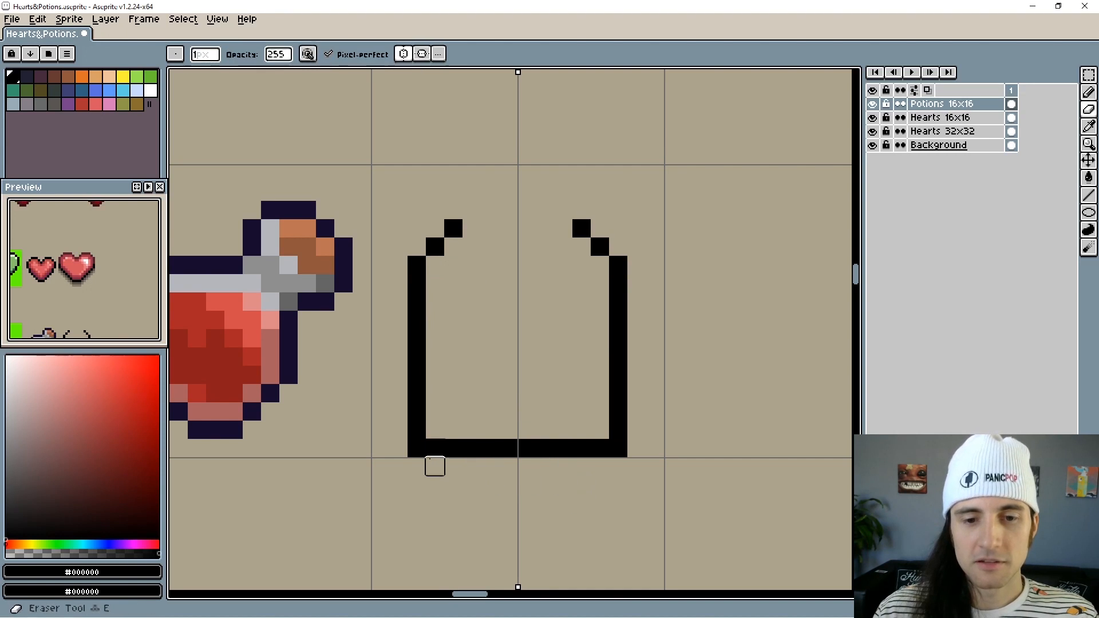
left_click(417, 448)
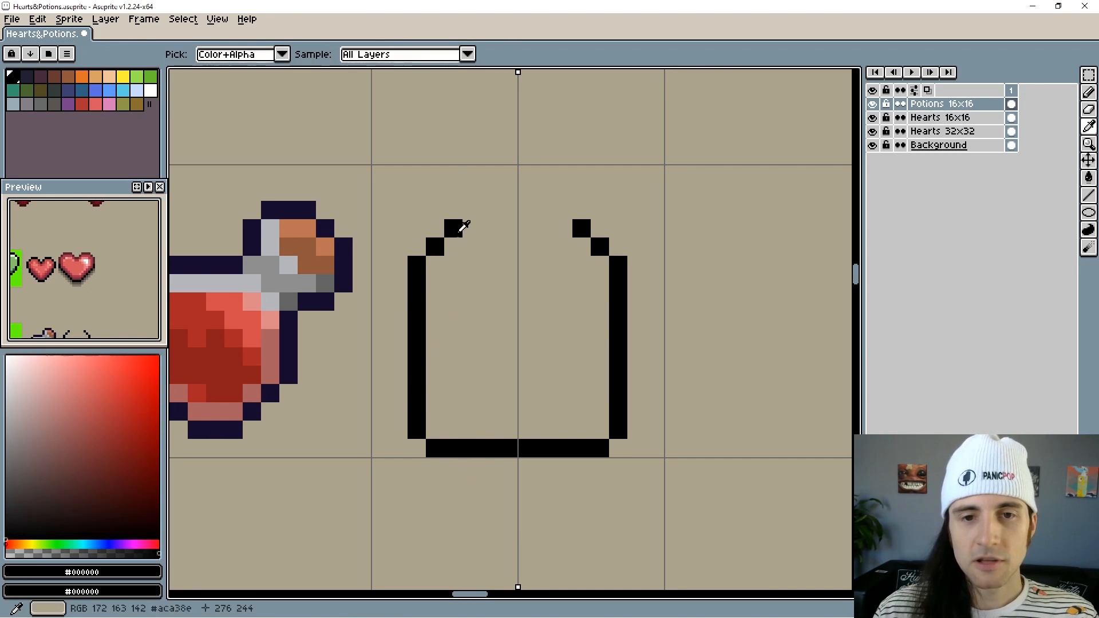
Continue the black outline into a closed 4-pixel-wide neck reaching the cell's upper edge and erase the line between neck and body.
left_click(455, 229, "alt")
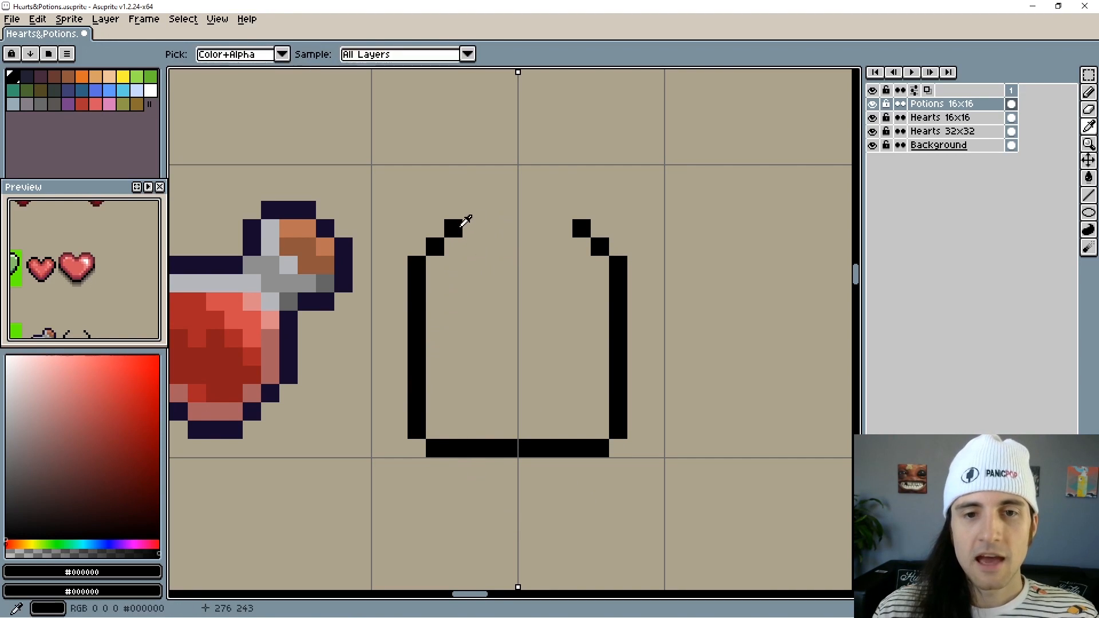
key("b")
left_click(472, 210)
left_click(563, 210, "shift")
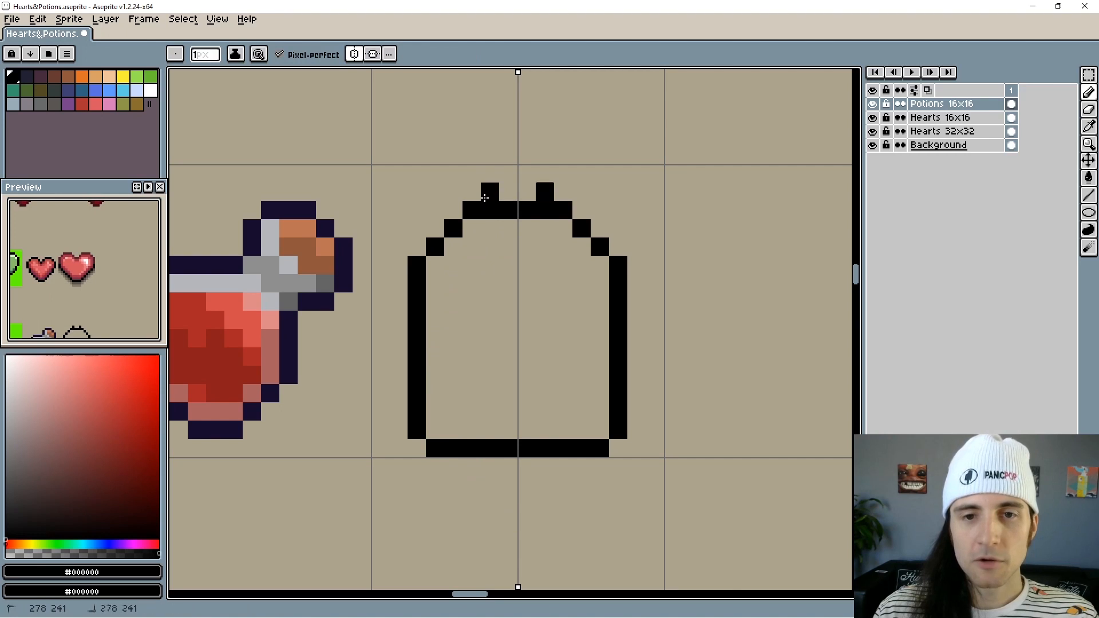
key("e")
left_click_drag(527, 210, 507, 210)
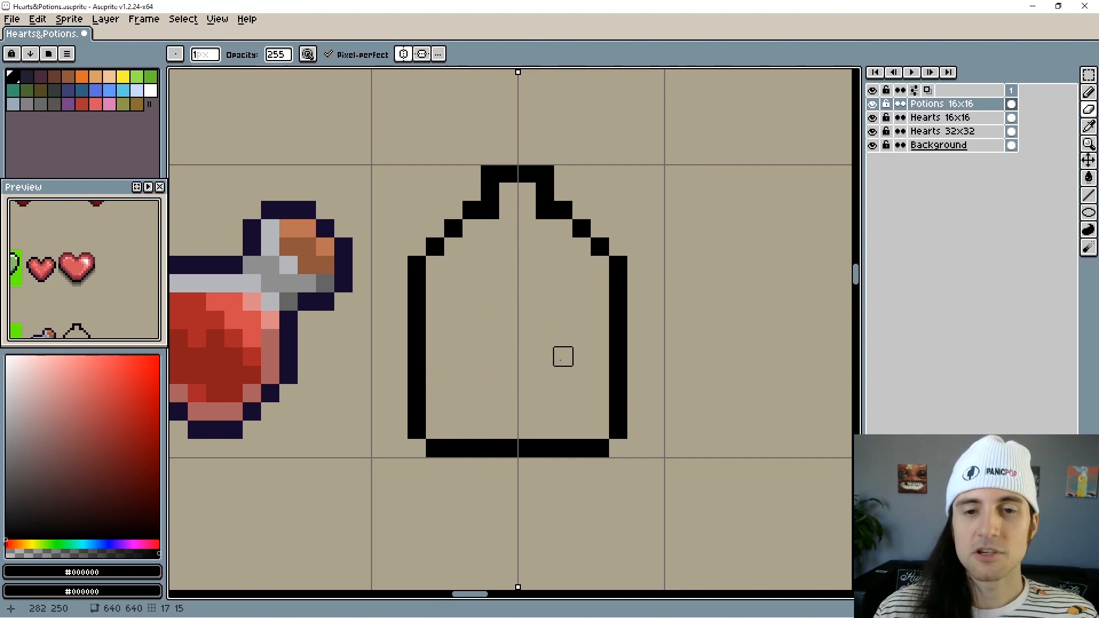
Compare the new bottle outline with the green flask and the tilted red potion.
scroll(526, 337, "down", 2)
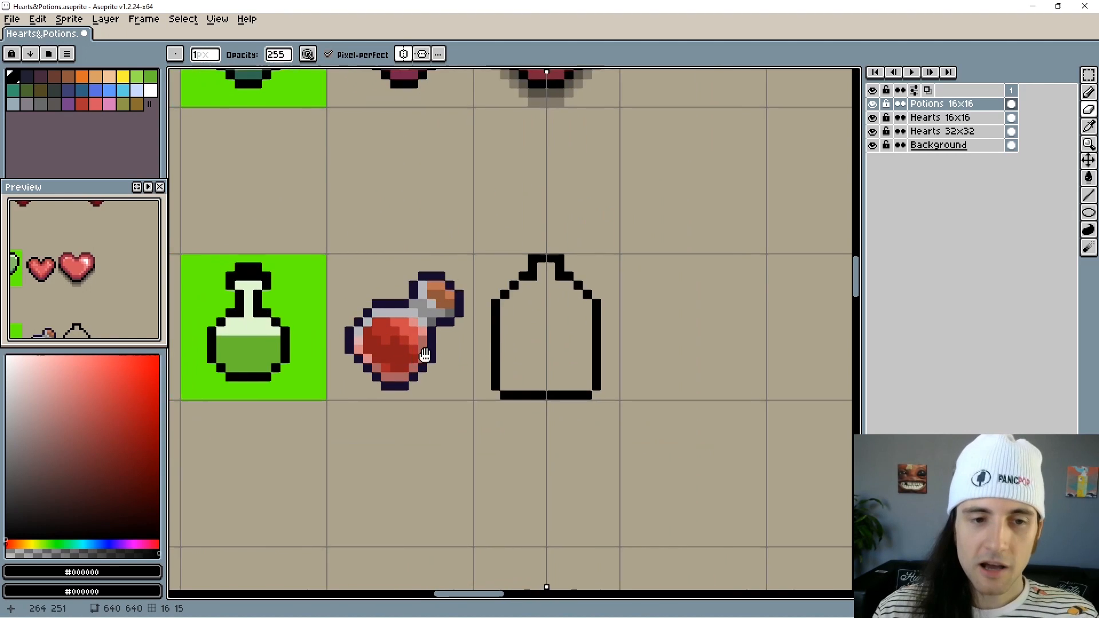
scroll(496, 337, "up", 1)
left_click_drag(394, 321, 509, 320)
scroll(498, 320, "up", 1)
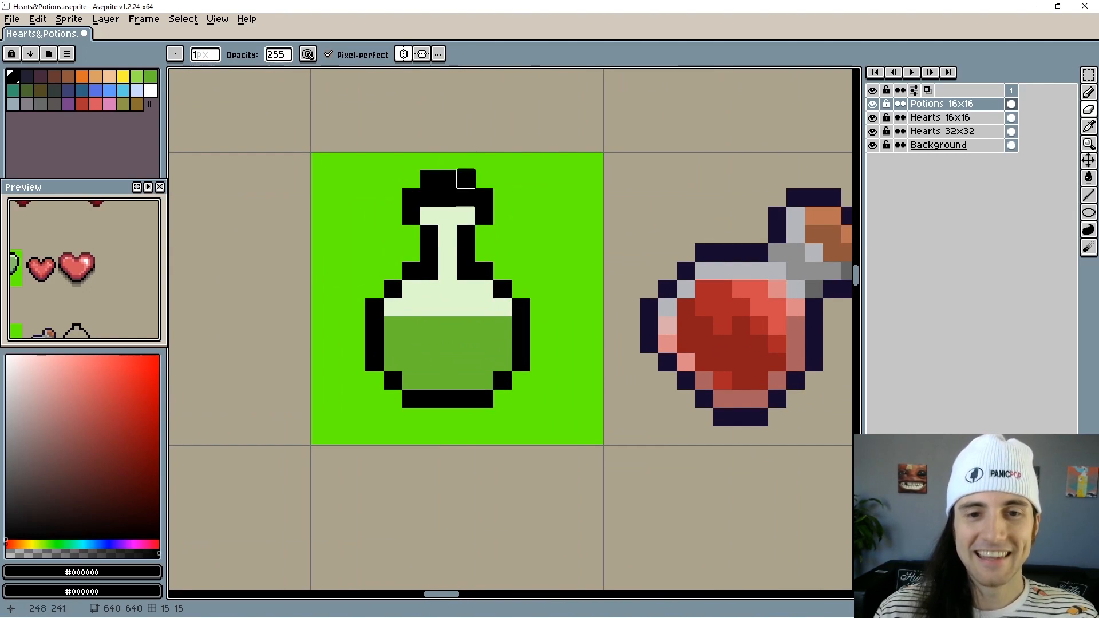
scroll(567, 363, "right", 4)
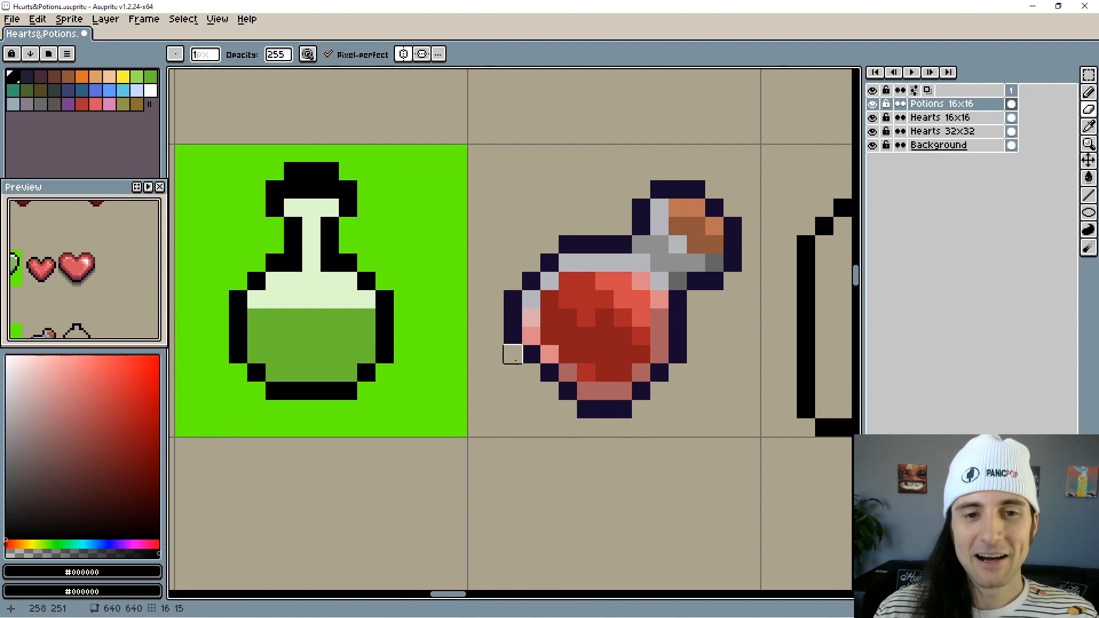
scroll(586, 355, "down", 1)
scroll(582, 351, "right", 7)
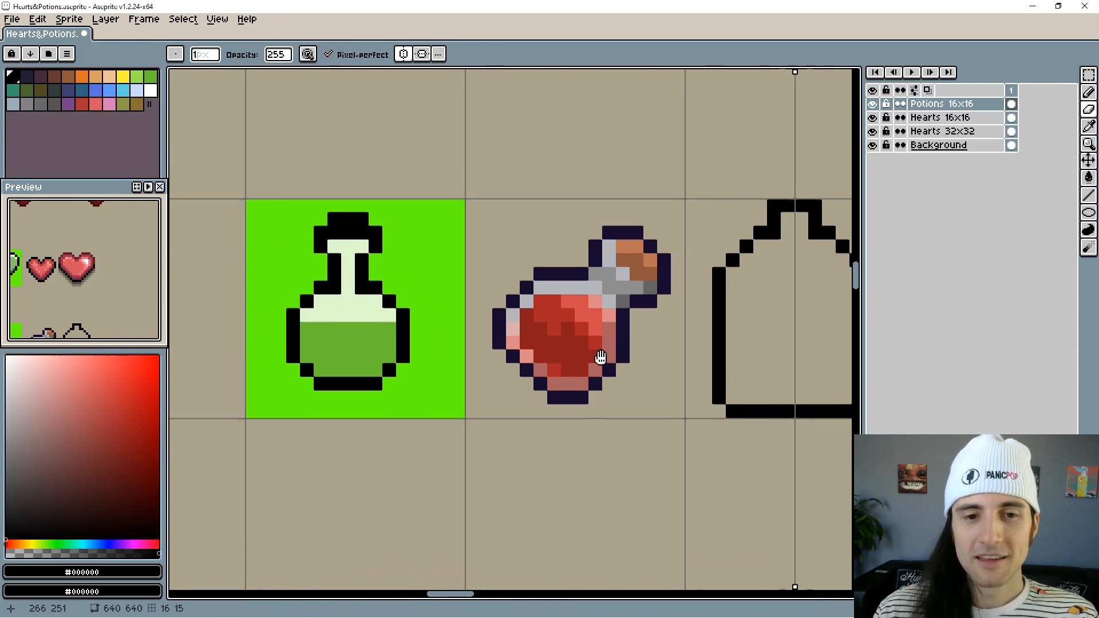
scroll(555, 339, "right", 2)
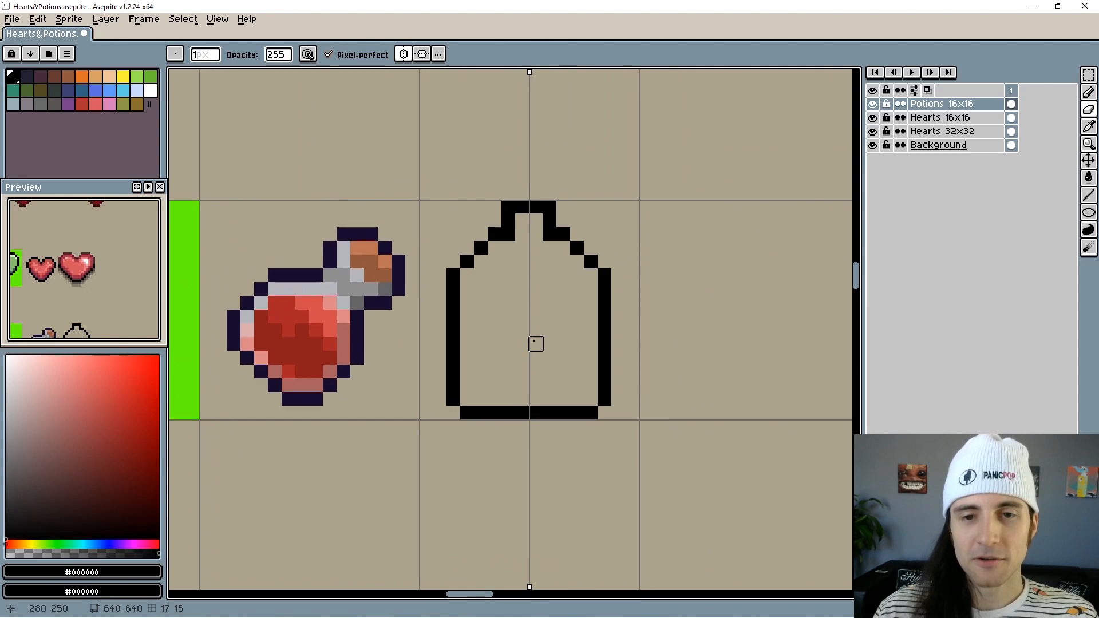
Lengthen the bottle's neck by one pixel, redraw the diagonal shoulders two pixels lower, and erase the old slope and the tops of the sides.
scroll(535, 343, "up", 1)
key("i")
key("b")
left_click(555, 216)
left_click(482, 235)
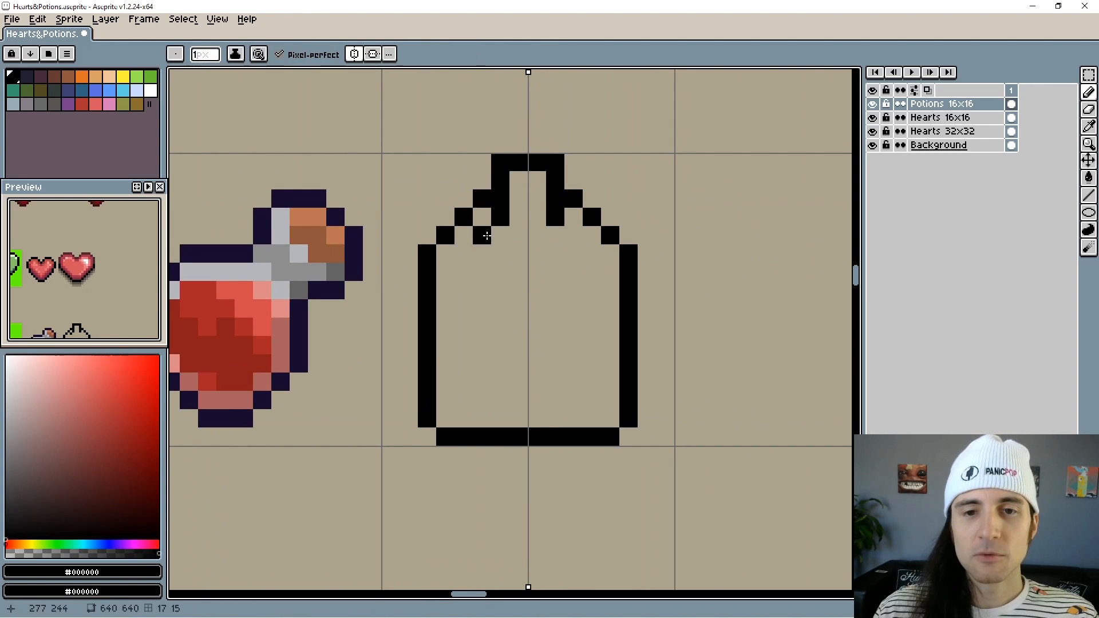
mouse_move(463, 252)
left_mouse_down()
mouse_move(432, 286)
mouse_move(427, 254)
mouse_move(482, 198)
left_mouse_up()
key("e")
left_click(429, 253)
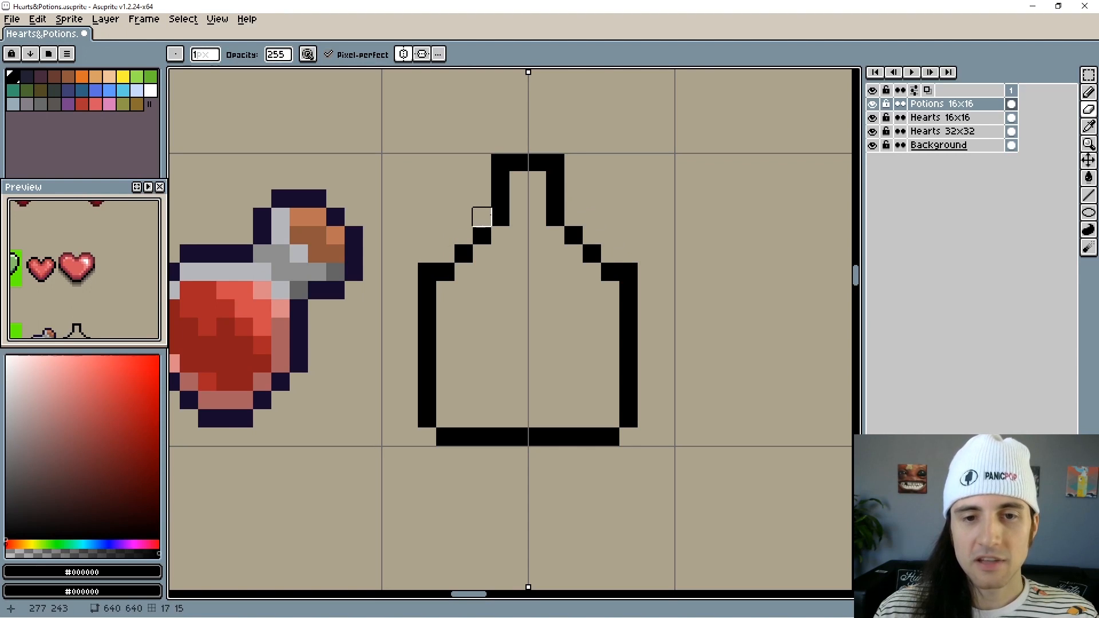
left_click(431, 273)
key("i")
key("b")
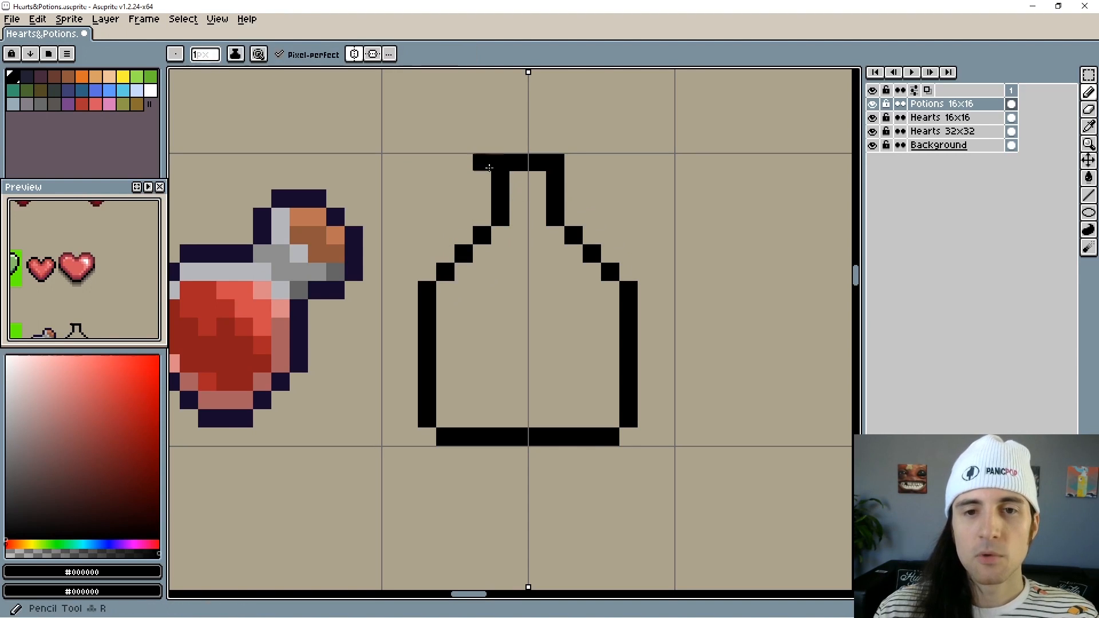
Add a flared lip pixel on each side just below the bottle's mouth and erase the neck pixels beside them.
left_click(483, 181)
key("e")
left_click(501, 180)
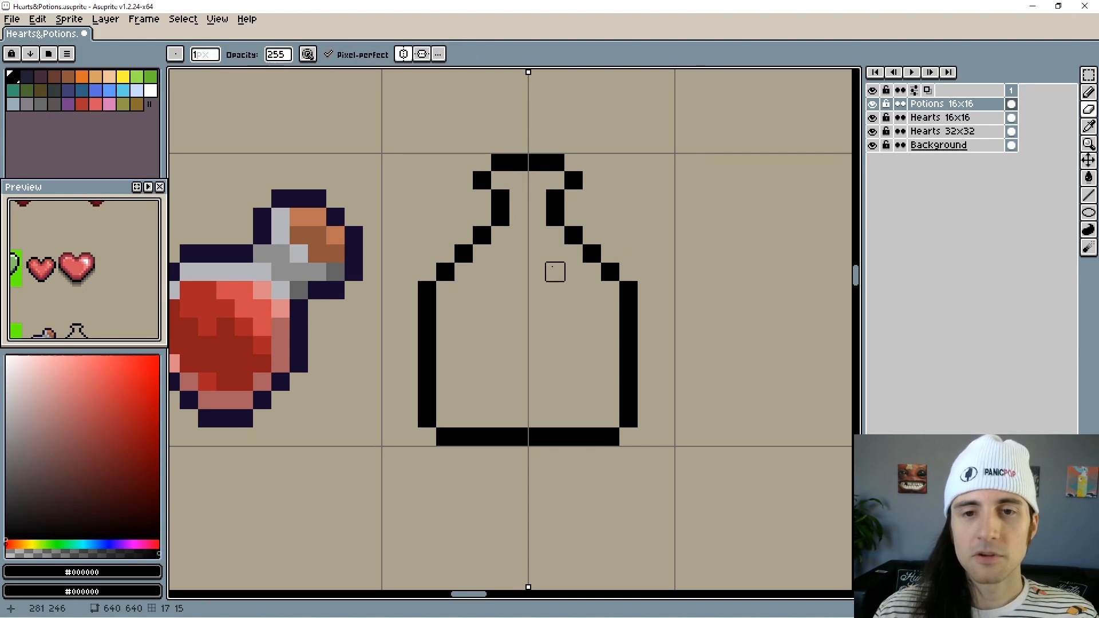
Extend the lowest step of each shoulder one pixel down and erase the top pixel of both bottle sides.
key("i")
key("b")
left_click(446, 290)
key("e")
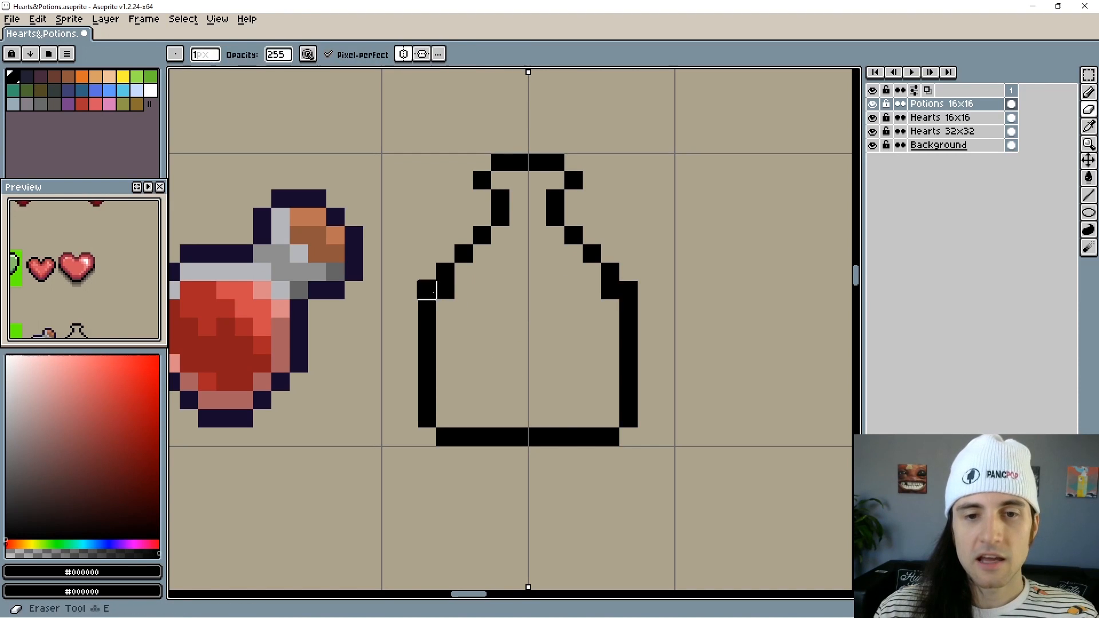
left_click(427, 289)
Chamfer the bottle's bottom corners with one diagonal black pixel each, erasing the ends of the base line and sides.
key("i")
key("b")
left_click(445, 417)
key("e")
left_click(445, 436)
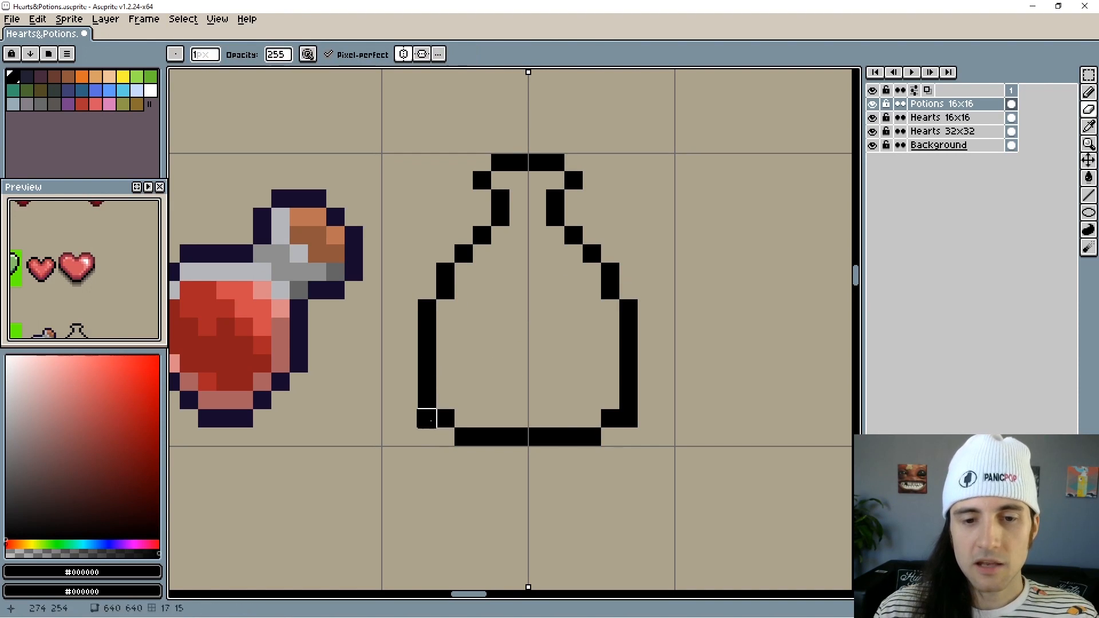
left_click(426, 418)
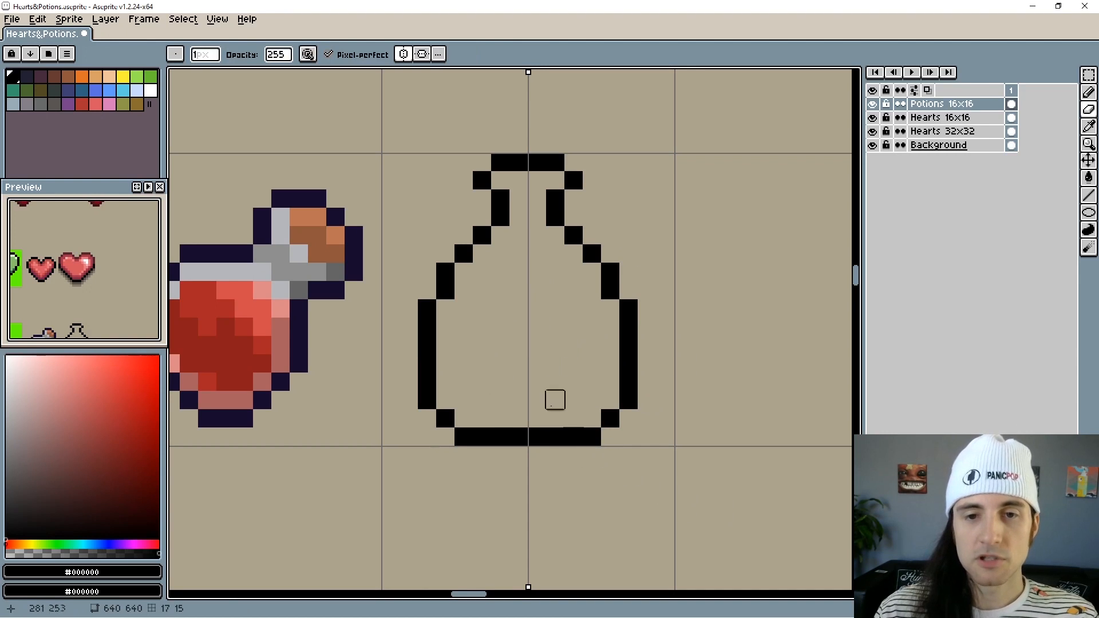
Lengthen the neck by one pixel and flatten each upper shoulder step into two adjacent pixels, erasing the old shoulder pixels.
key("i")
key("b")
left_click(501, 235)
key("e")
key("i")
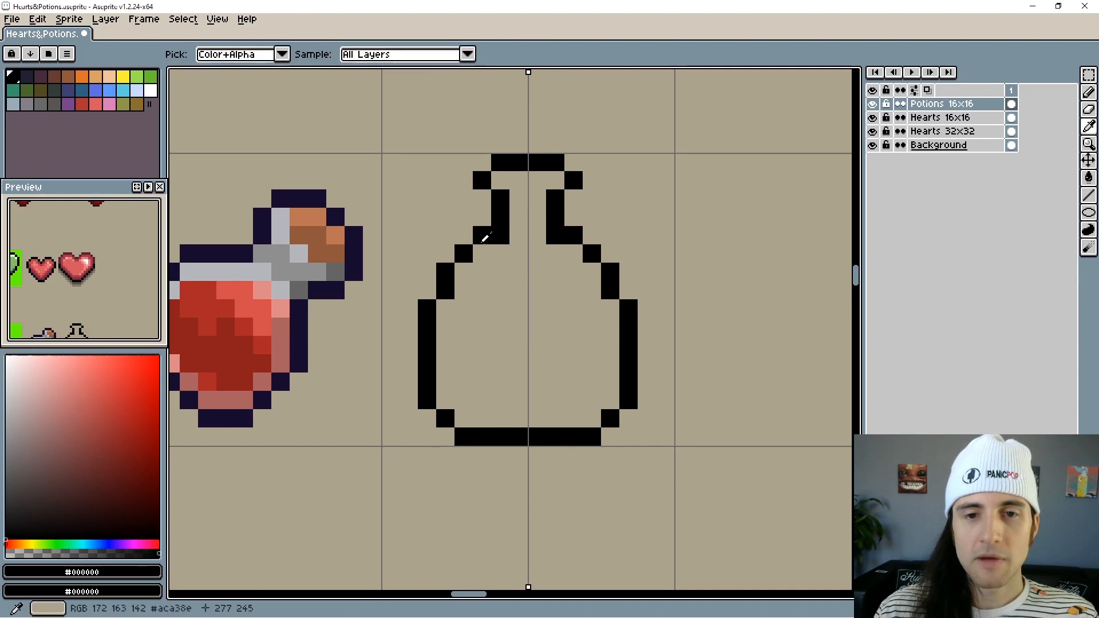
key("b")
left_click(482, 254)
key("e")
left_click(482, 235)
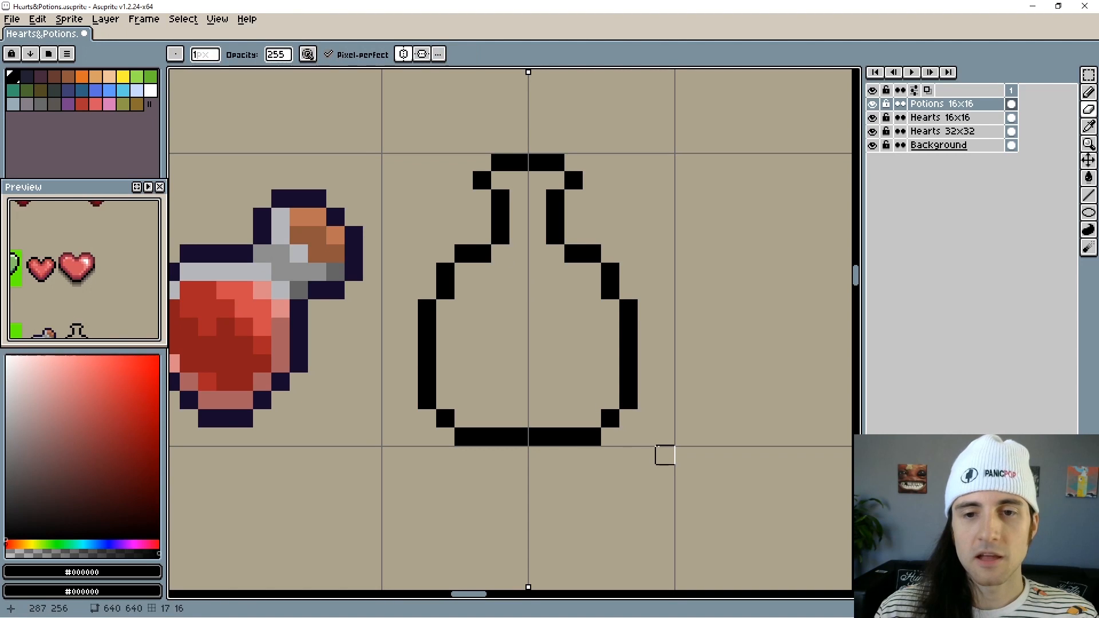
Lengthen the neck by two pixels and redraw the shoulders as lower diagonals, erasing the old shoulder pixels and tops of the sides.
scroll(628, 455, "down", 4)
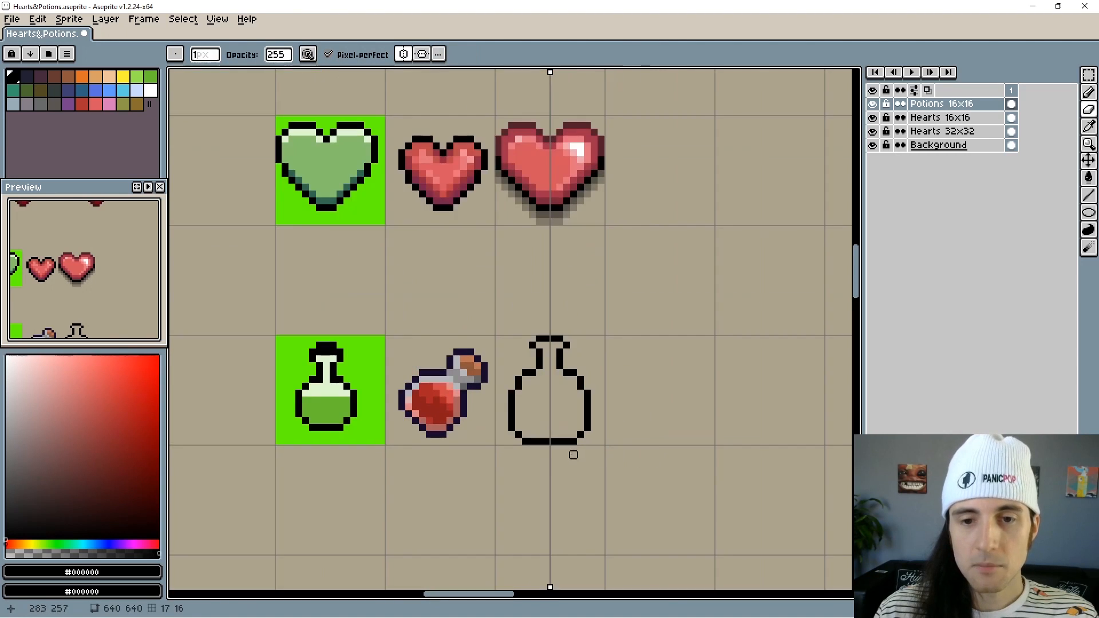
scroll(394, 388, "up", 4)
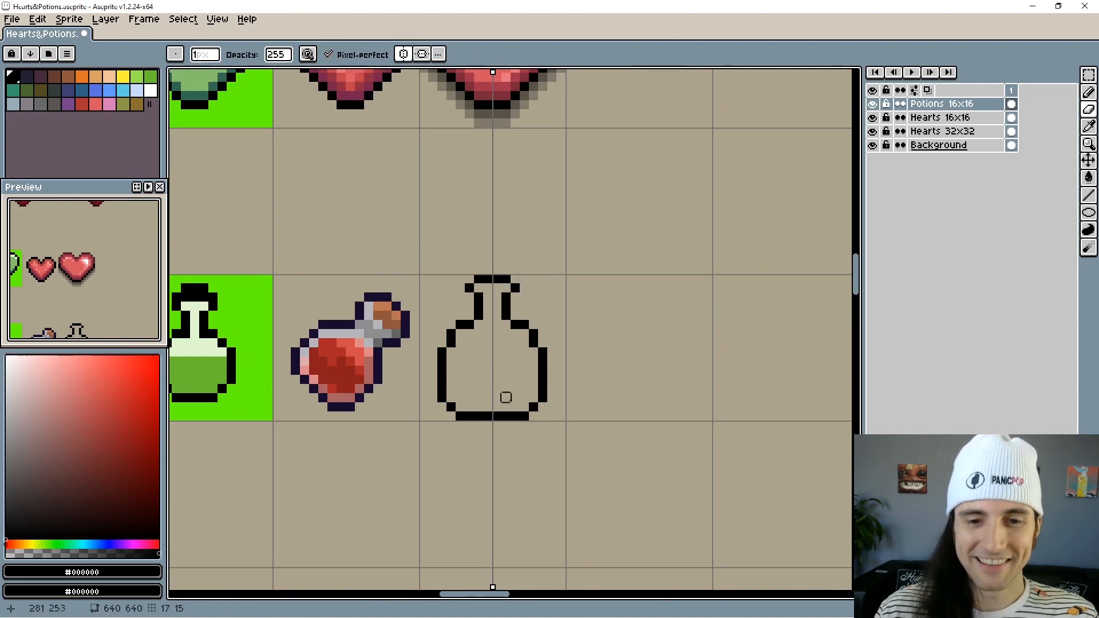
key("i")
key("b")
mouse_move(433, 327)
left_mouse_down()
mouse_move(466, 295)
mouse_move(511, 281)
mouse_move(492, 295)
mouse_move(484, 272)
mouse_move(465, 290)
left_mouse_up()
key("e")
left_click(520, 272)
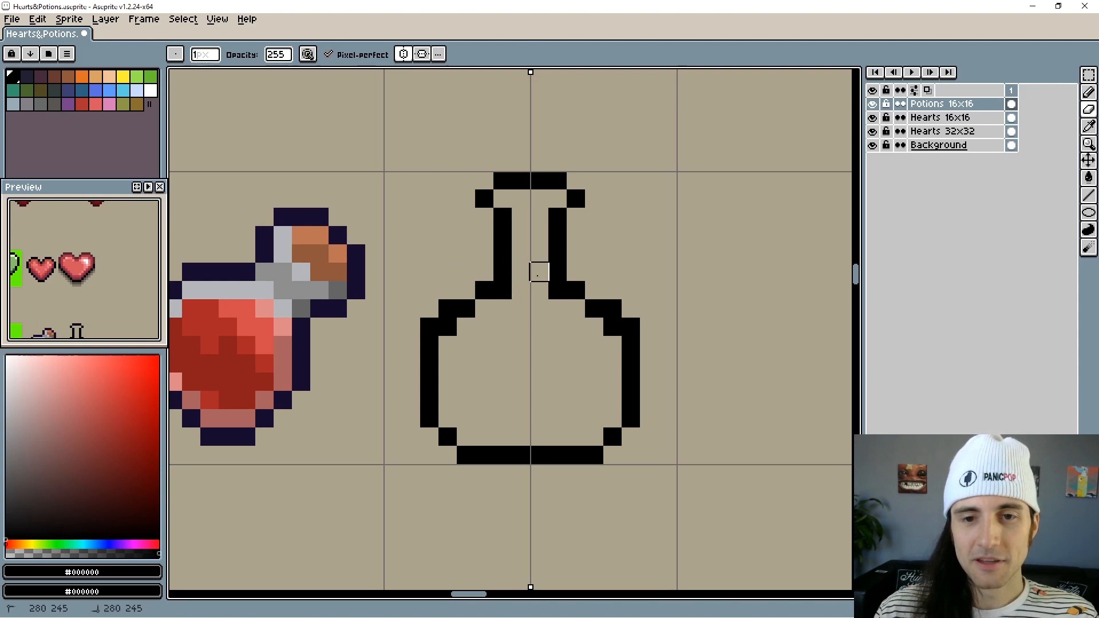
left_click(613, 308)
left_click(430, 328)
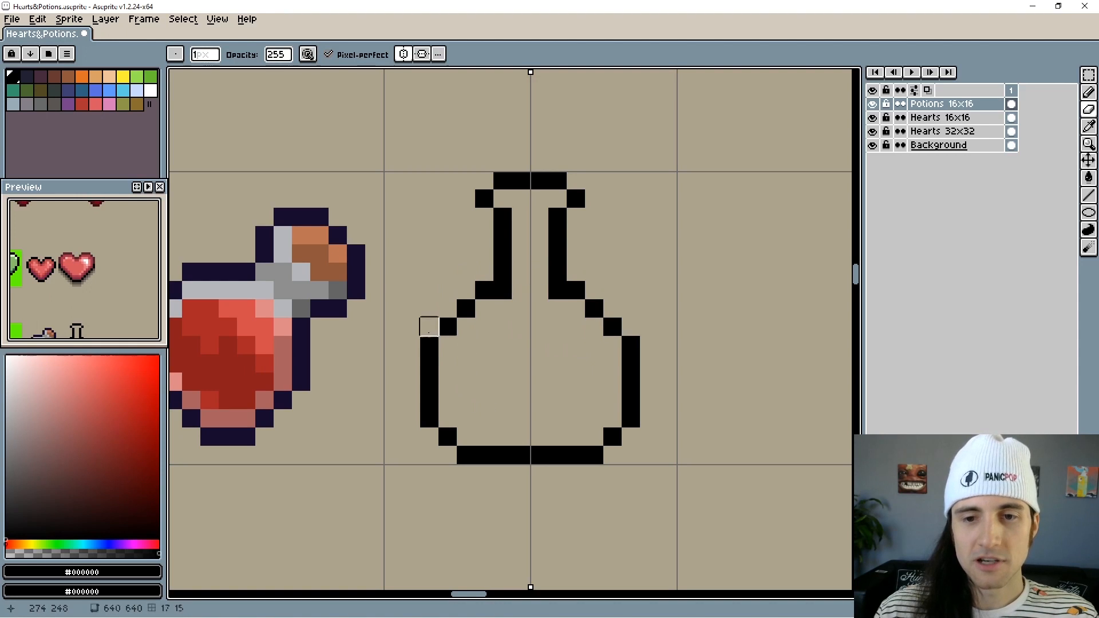
Fill the bottle's inside with light gray glass (#b5b7bb) and its lowest four rows with dark red liquid (#8c1c1c).
scroll(593, 419, "down", 6)
scroll(613, 498, "up", 1)
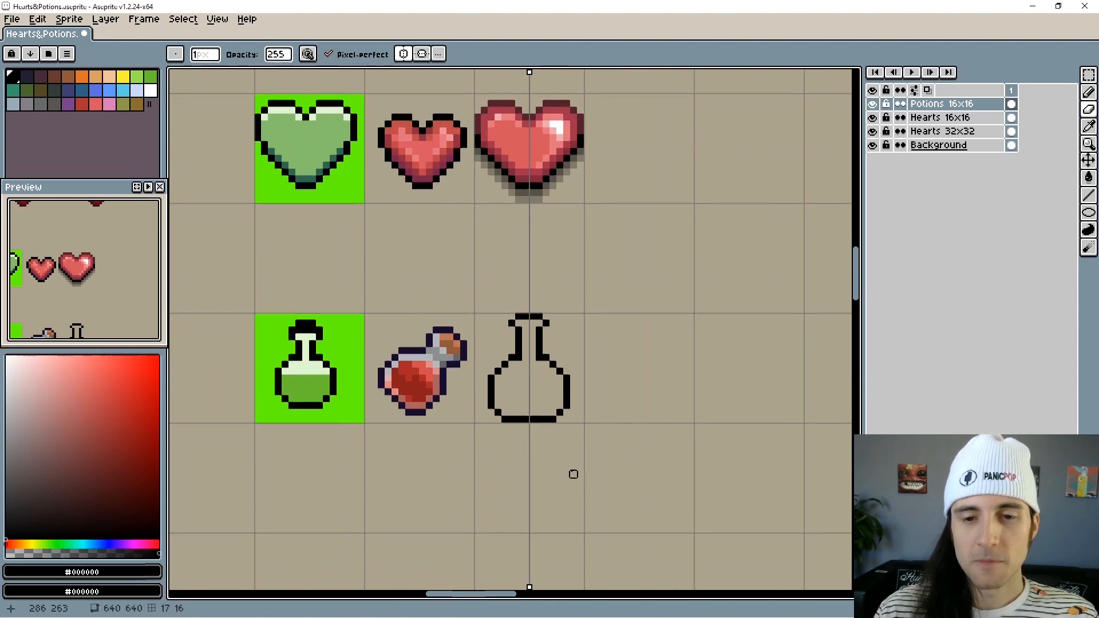
scroll(571, 473, "up", 5)
left_click(464, 392)
mouse_move(473, 397)
left_mouse_down()
mouse_move(464, 411)
mouse_move(568, 410)
mouse_move(601, 393)
mouse_move(479, 396)
mouse_move(627, 374)
mouse_move(444, 354)
left_mouse_up()
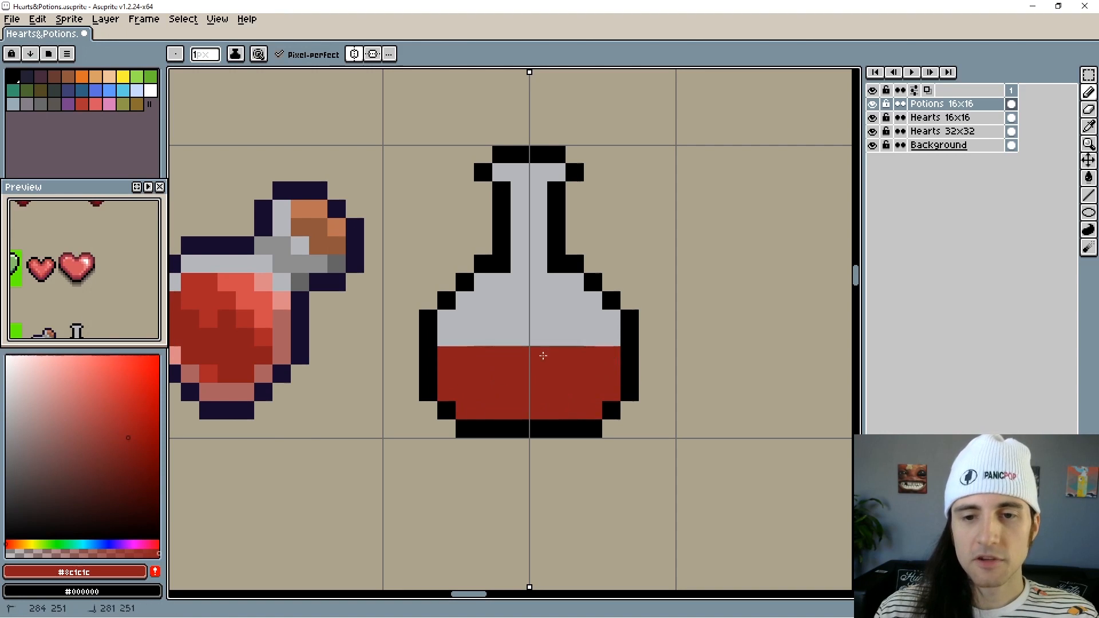
scroll(529, 419, "down", 3)
scroll(378, 360, "up", 2)
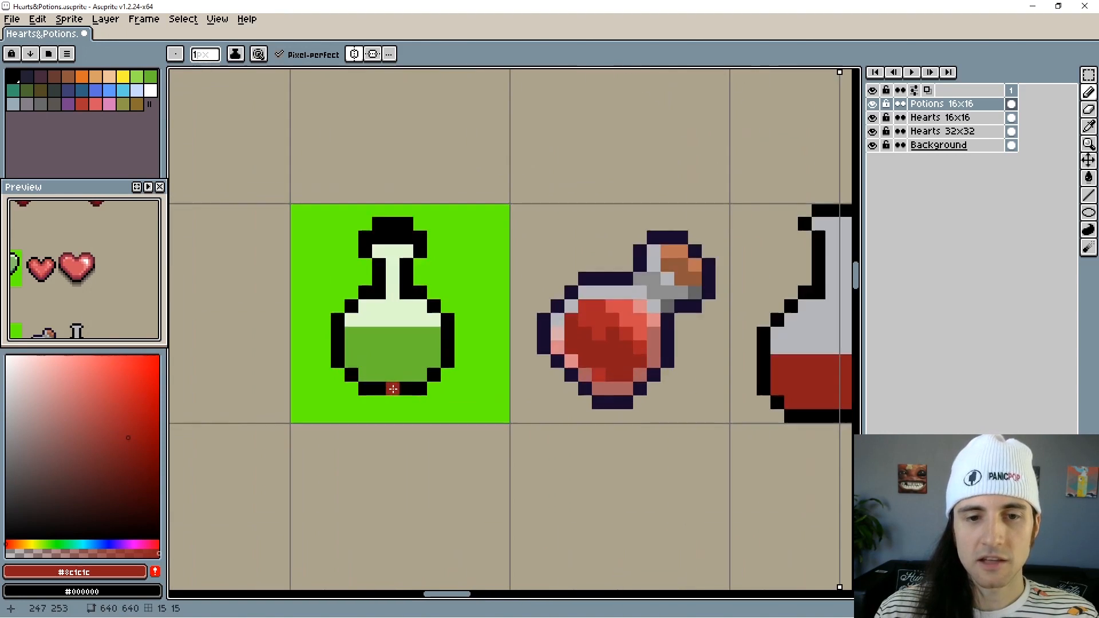
left_click_drag(737, 402, 468, 393)
left_click(635, 397)
mouse_move(635, 398)
left_mouse_down()
mouse_move(569, 407)
mouse_move(587, 415)
left_mouse_up()
key("ctrl+z")
Sample the glass gray (#b5b7bb) and paint a one-pixel gray border along the sides and bottom of the red liquid.
scroll(605, 405, "up", 1)
left_click(397, 331, "alt")
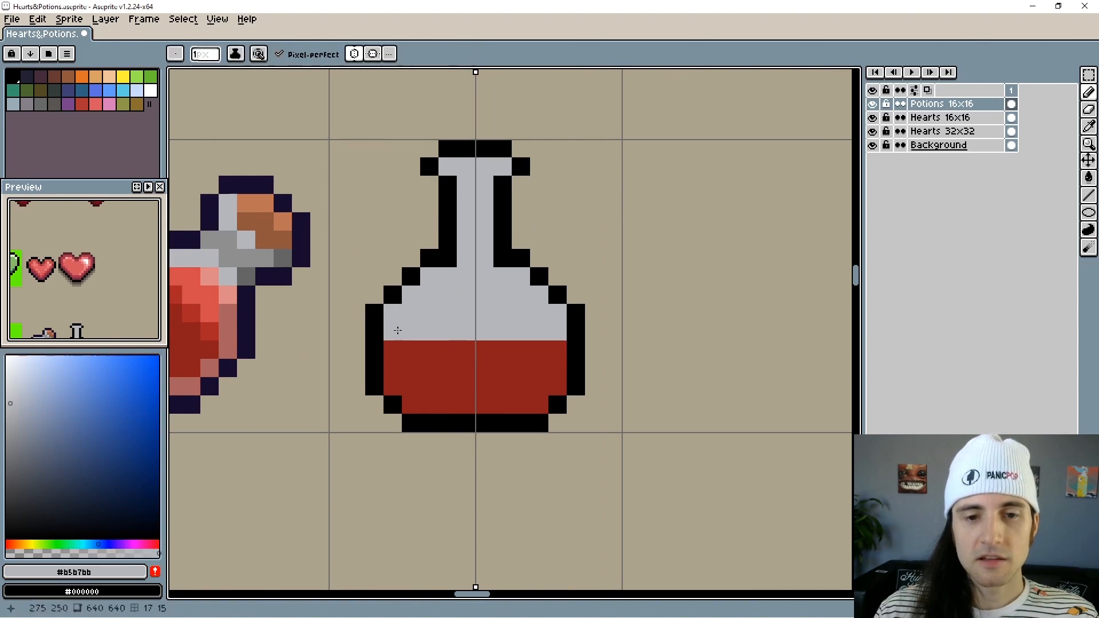
mouse_move(398, 330)
left_mouse_down()
mouse_move(396, 381)
mouse_move(415, 397)
mouse_move(503, 400)
left_mouse_up()
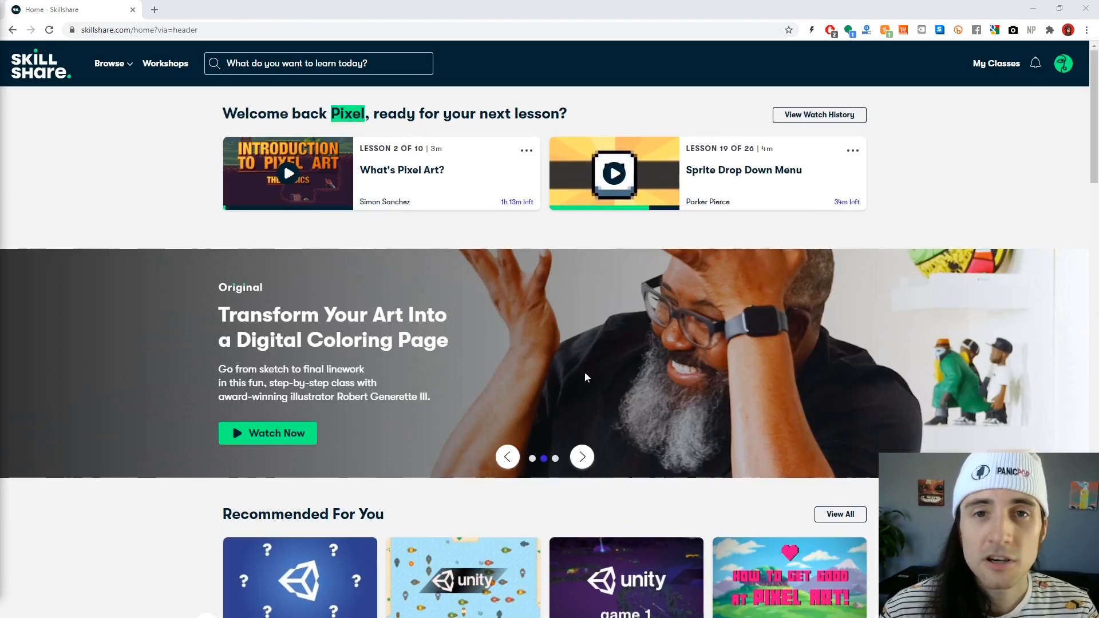
Browse the recommended classes, workshops and lists on the Skillshare home page.
scroll(585, 372, "down", 7)
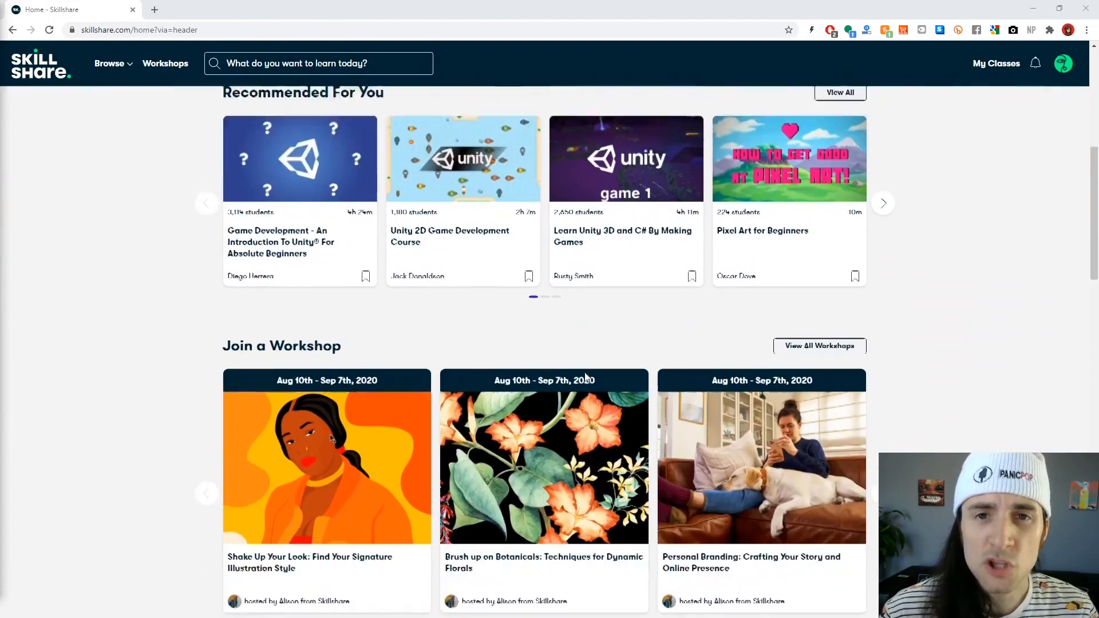
scroll(586, 377, "down", 9)
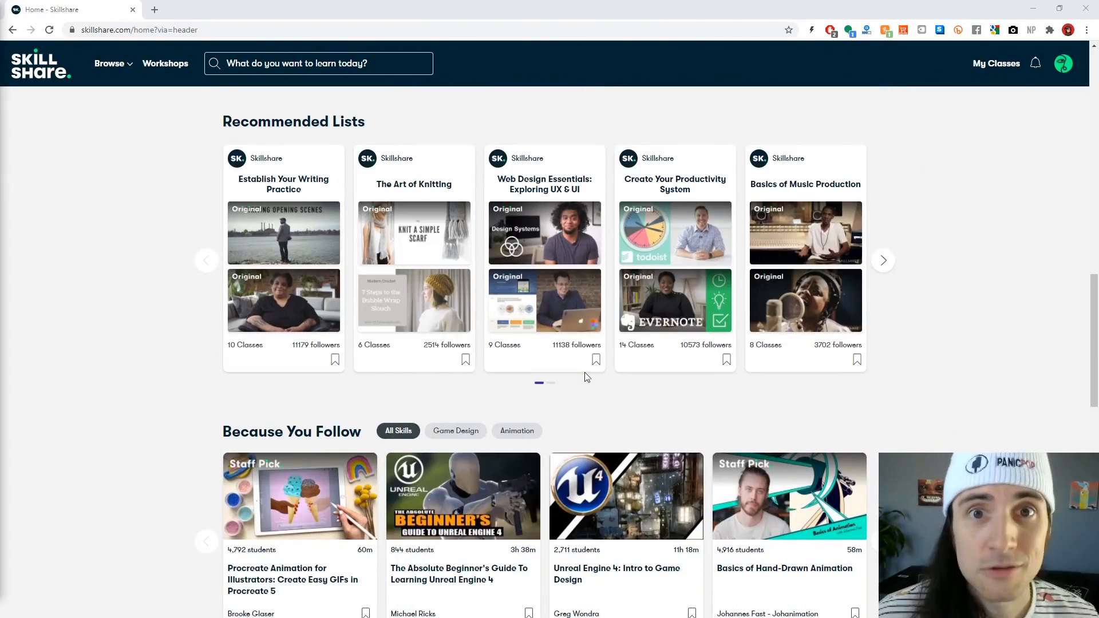
scroll(585, 372, "down", 4)
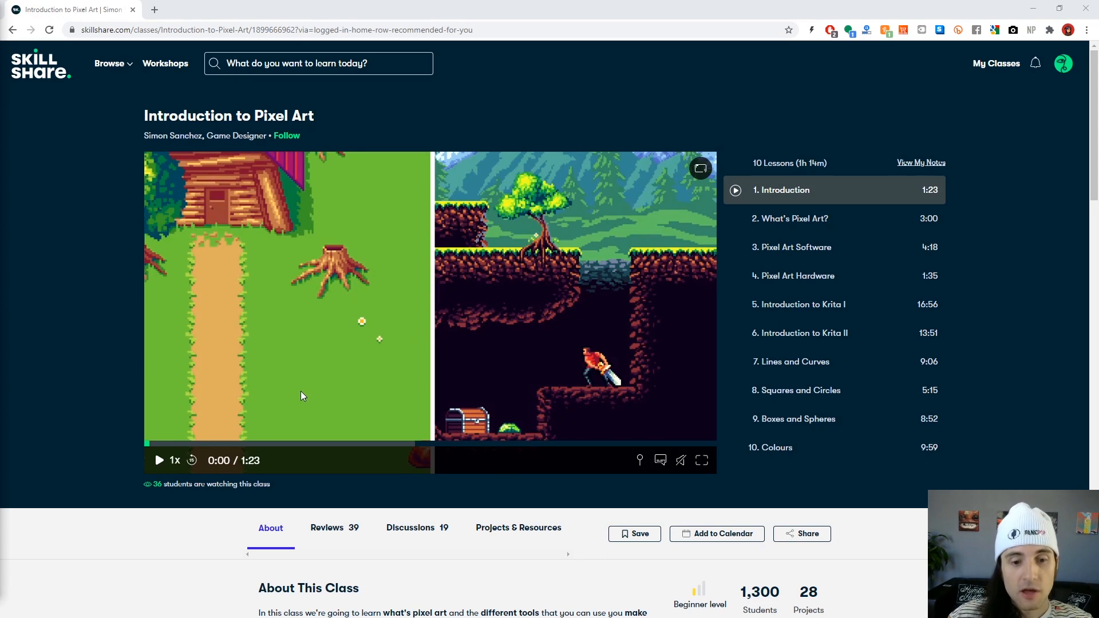
left_click(159, 460)
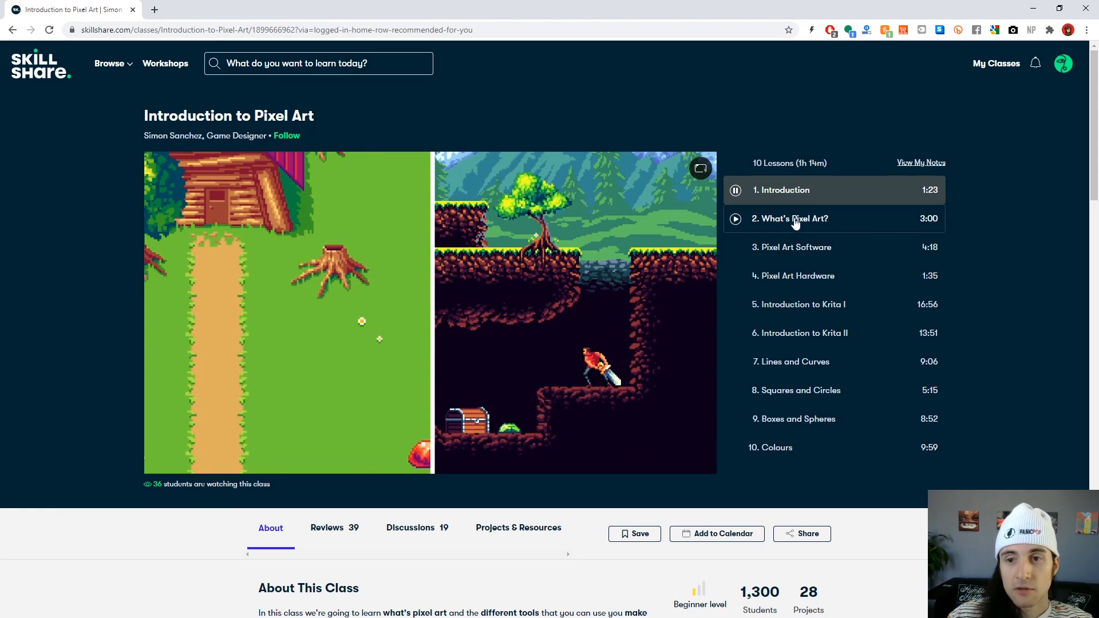
left_click(794, 220)
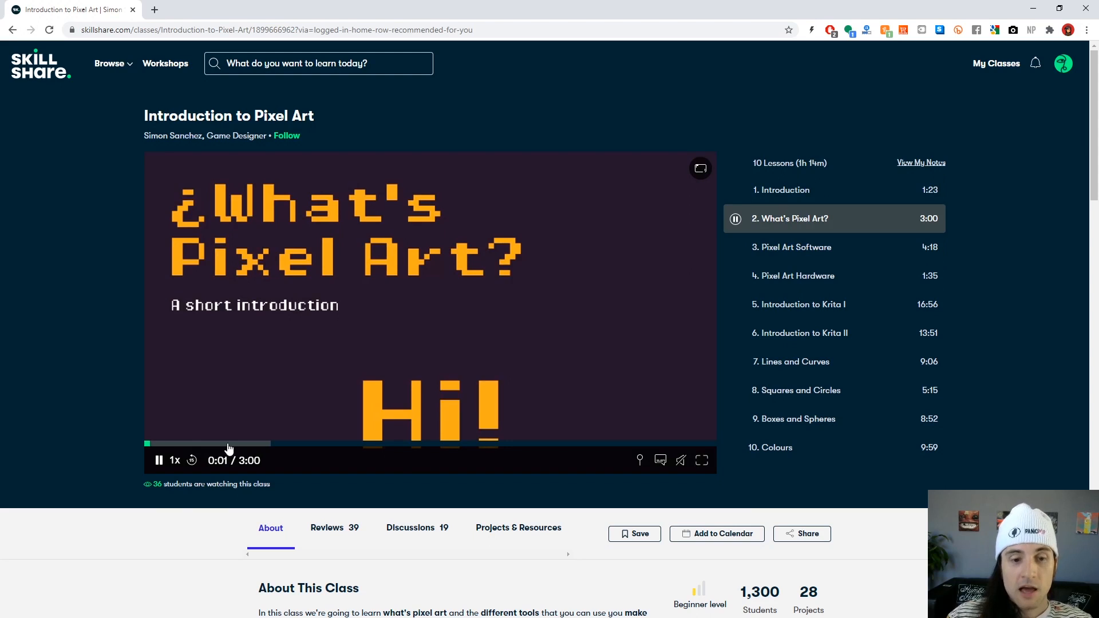
left_click(229, 444)
left_click(272, 444)
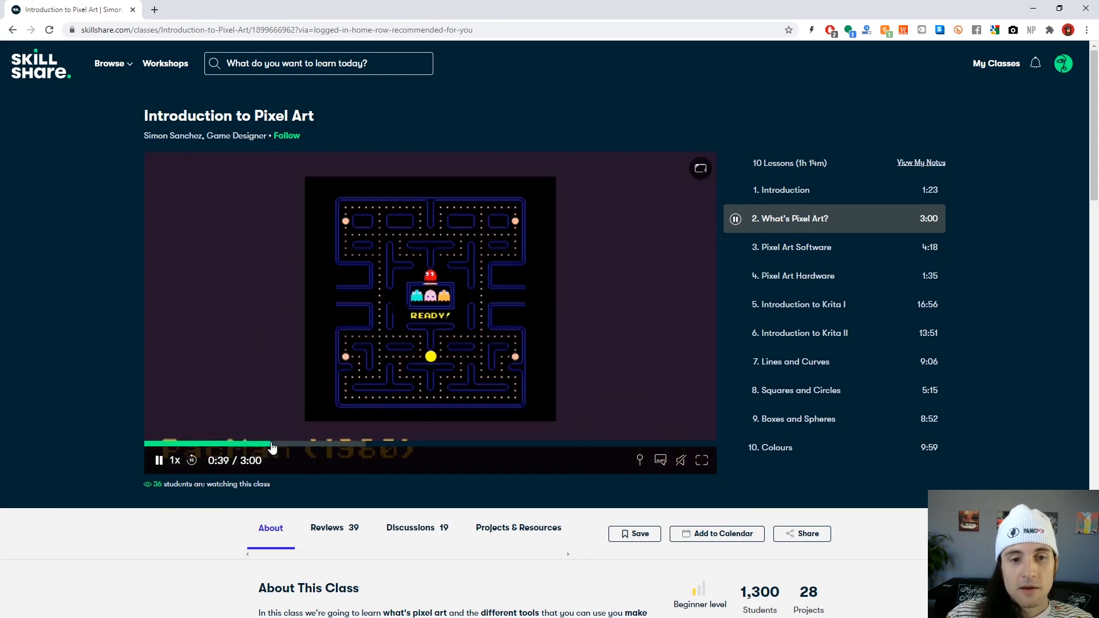
left_click(352, 445)
left_click(425, 445)
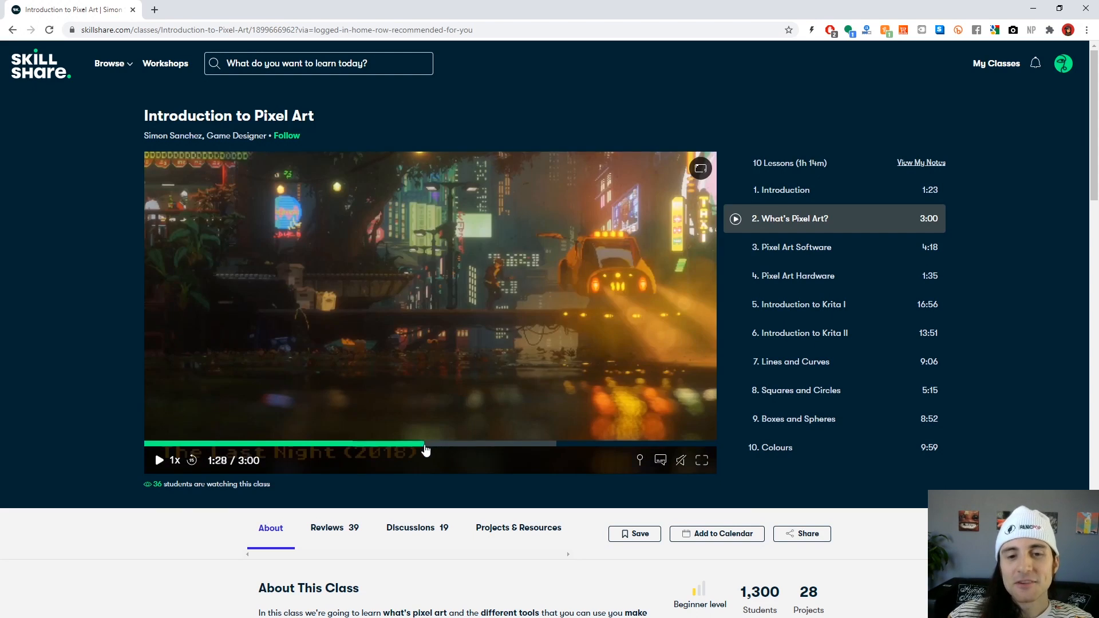
left_click(476, 446)
left_click(524, 446)
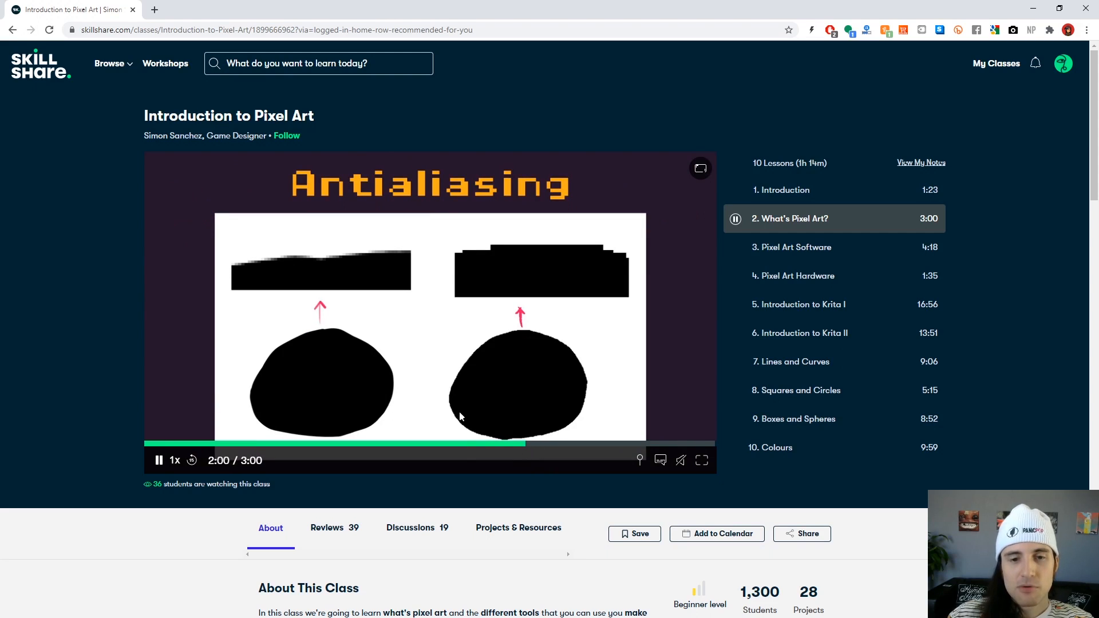
left_click(786, 195)
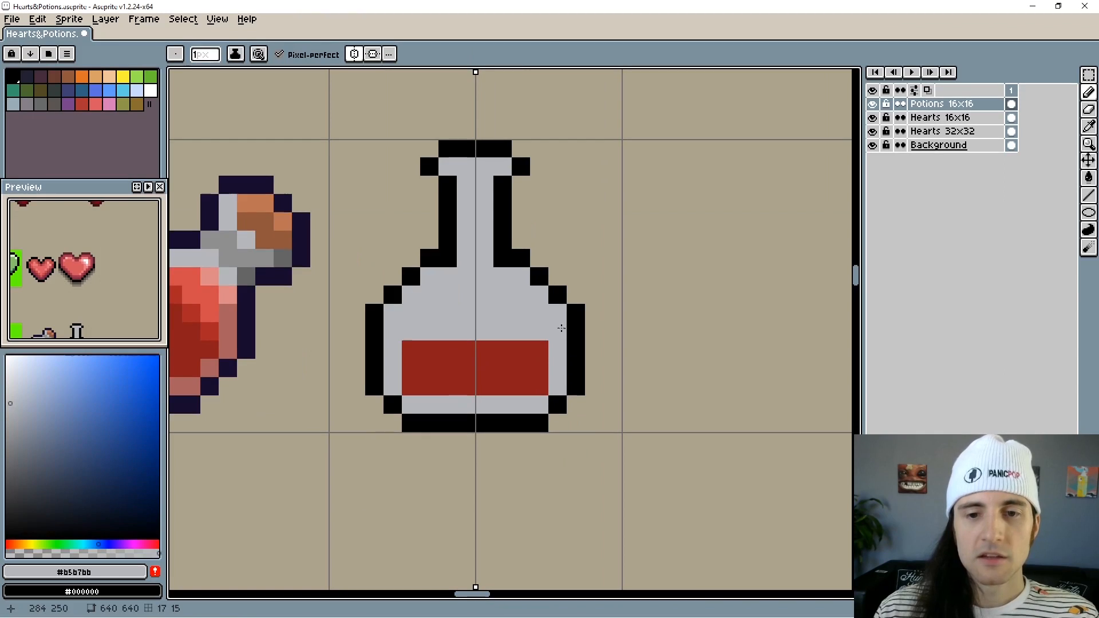
scroll(561, 328, "up", 1)
key("i")
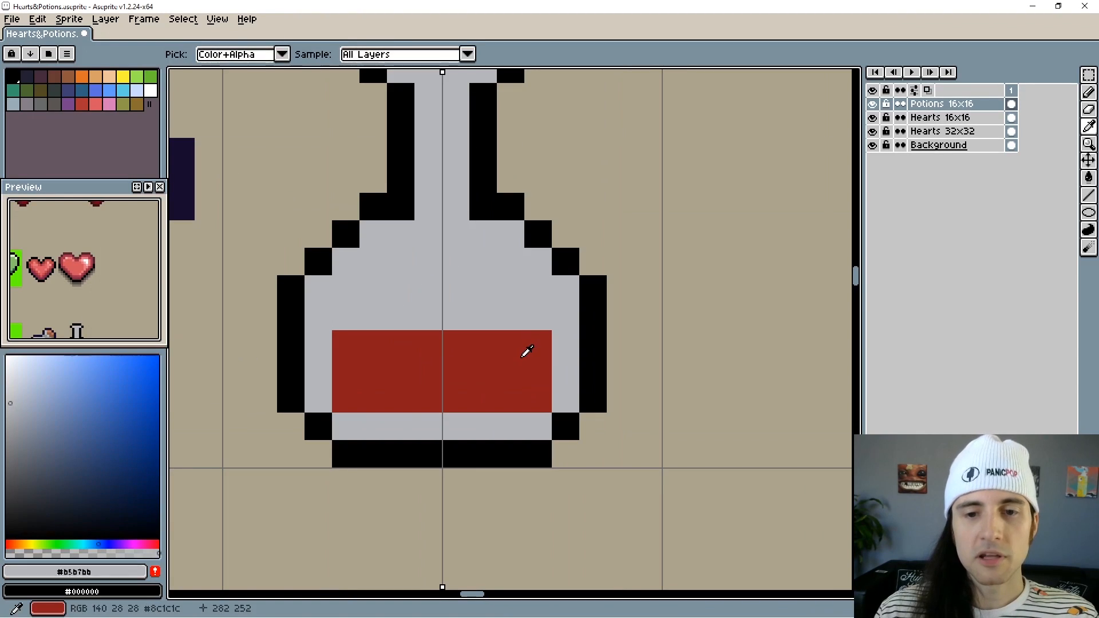
left_click(526, 352)
key("b")
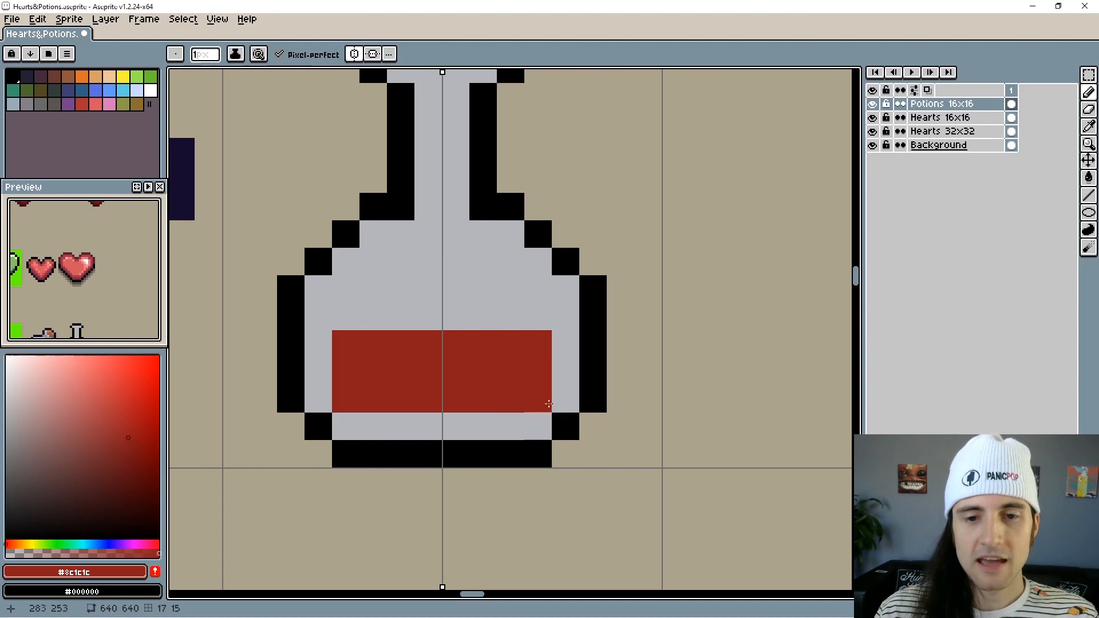
key("i")
left_click(564, 319)
key("b")
left_click(509, 446)
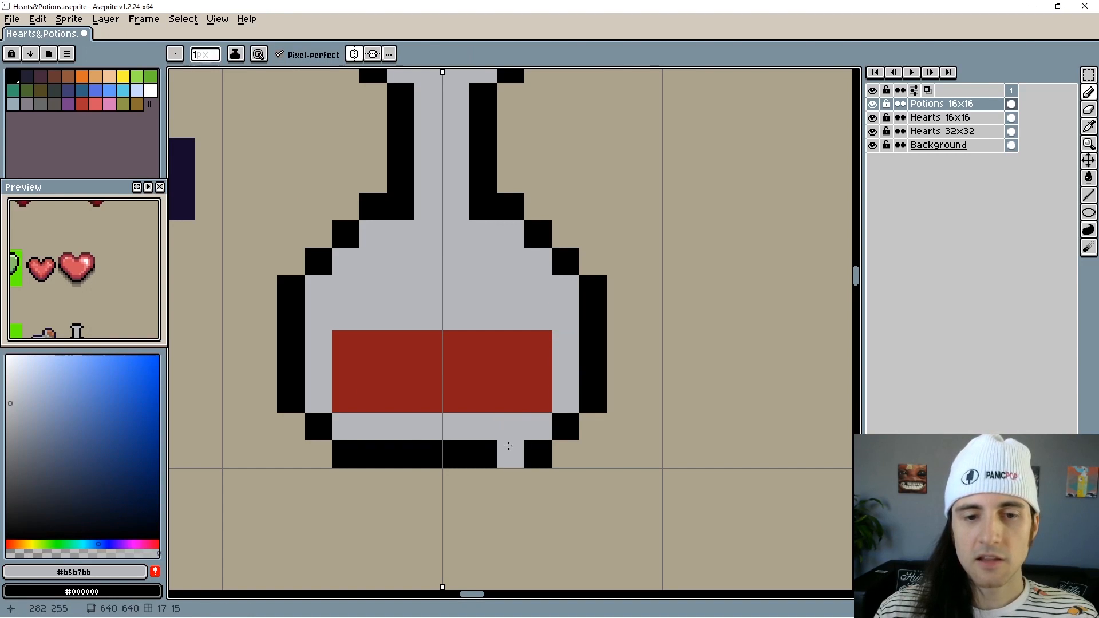
scroll(422, 370, "down", 3)
left_click_drag(414, 467, 446, 487)
scroll(446, 477, "up", 2)
key("i")
left_click_drag(447, 371, 439, 433)
key("b")
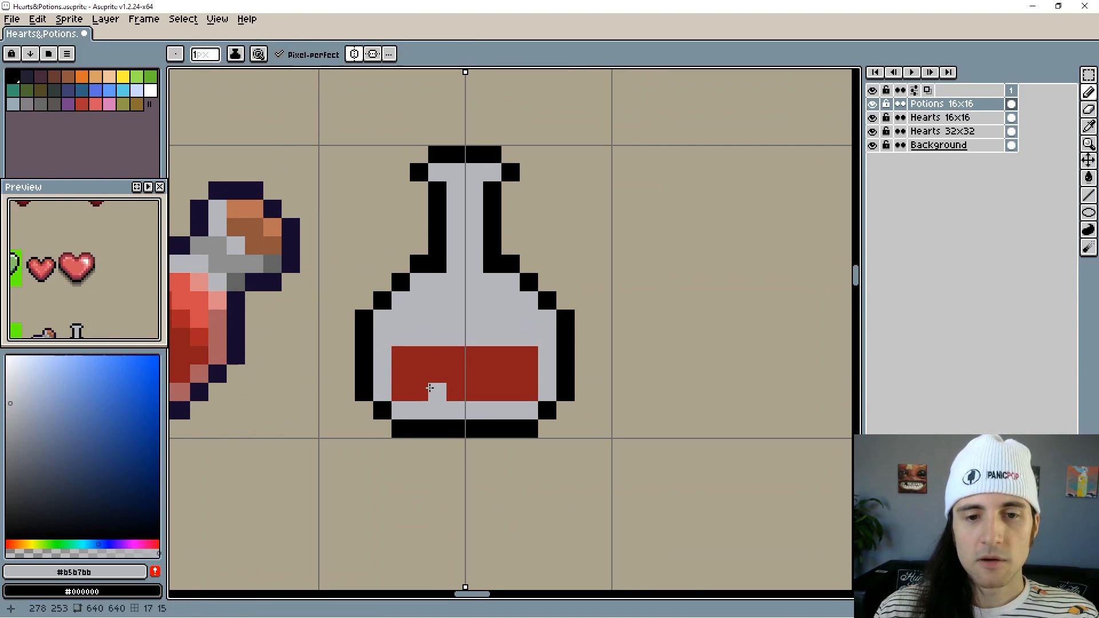
Sample the liquid's dark red (#8c1c1c) and raise the liquid by one row inside the bottle.
scroll(434, 383, "up", 1)
key("i")
left_click(433, 372)
key("b")
left_click(388, 323)
left_click_drag(388, 323, 518, 323)
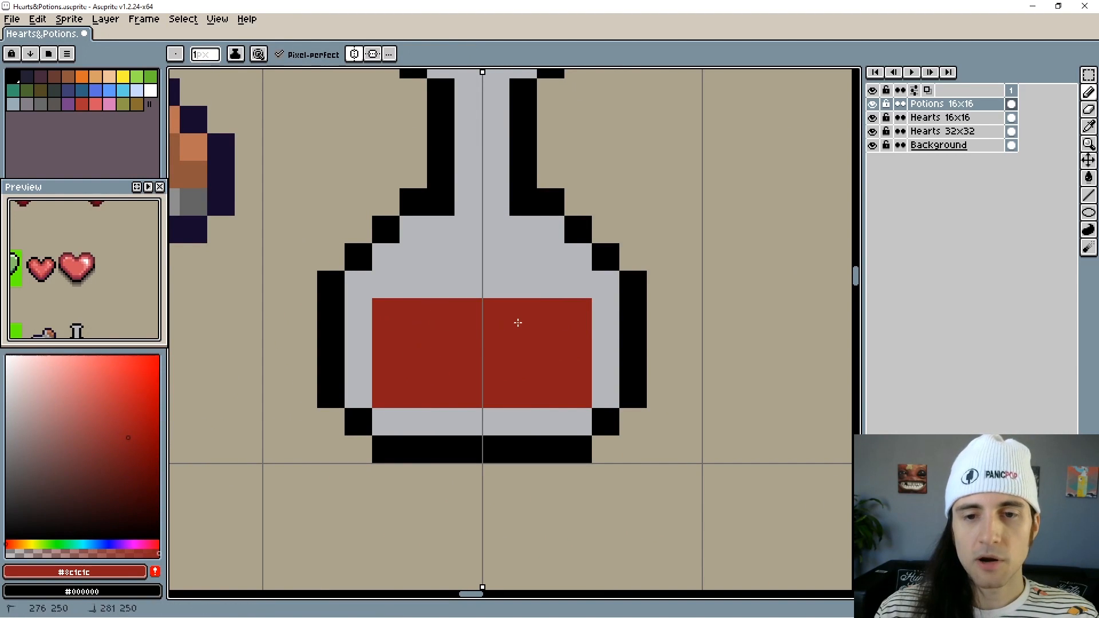
Choose a lighter red (#ac2222), paint over the liquid's top row and add another row of it above.
left_click(128, 414)
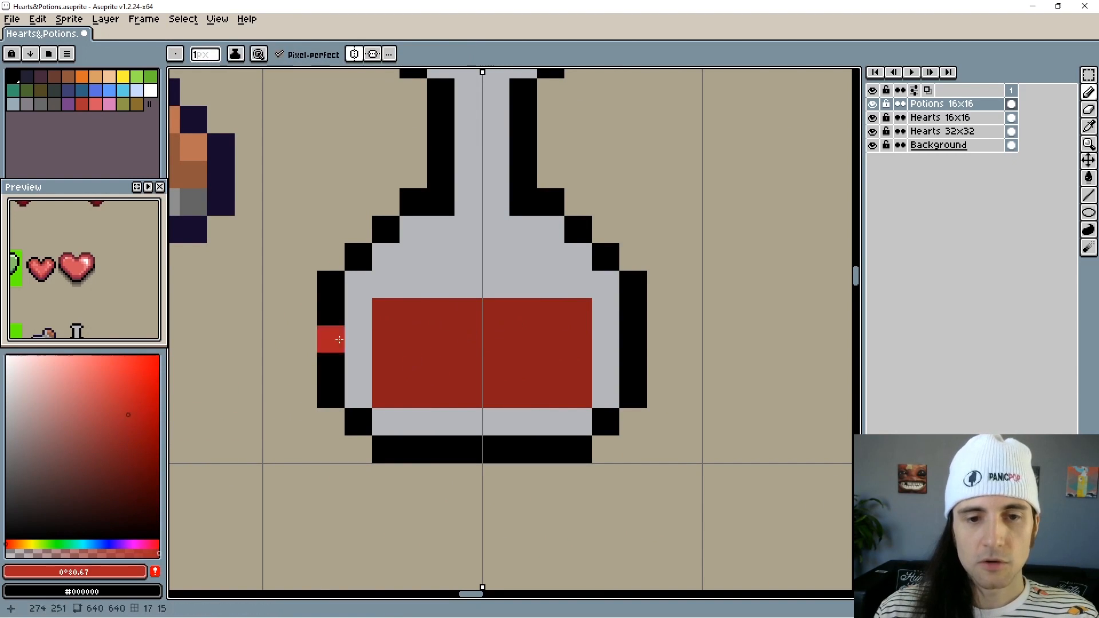
left_click_drag(384, 311, 510, 314)
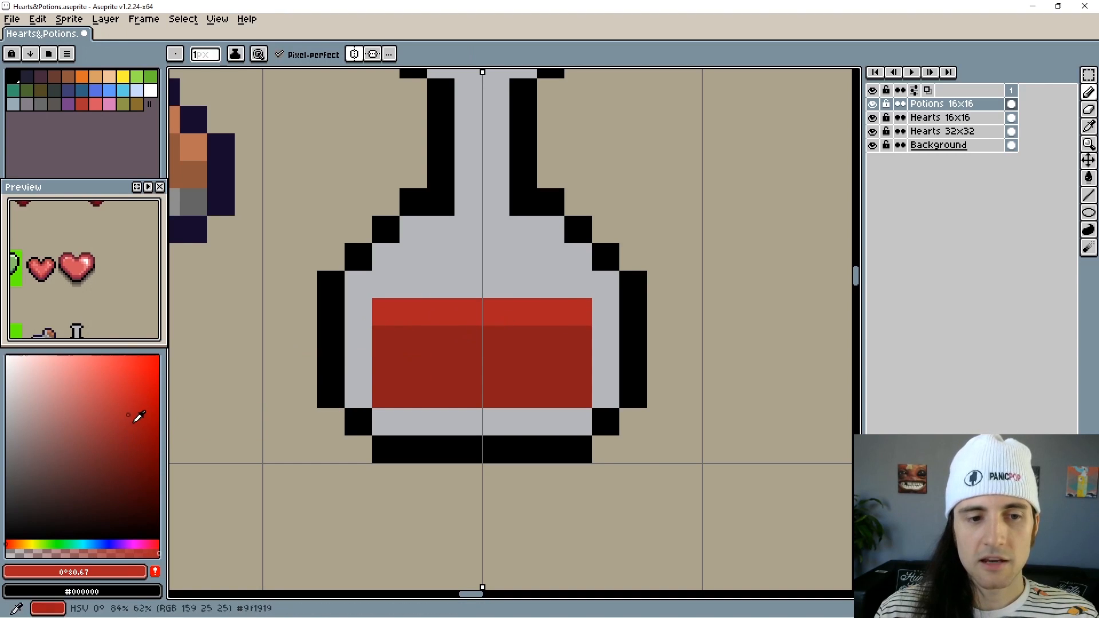
left_click(132, 408)
scroll(414, 288, "down", 3)
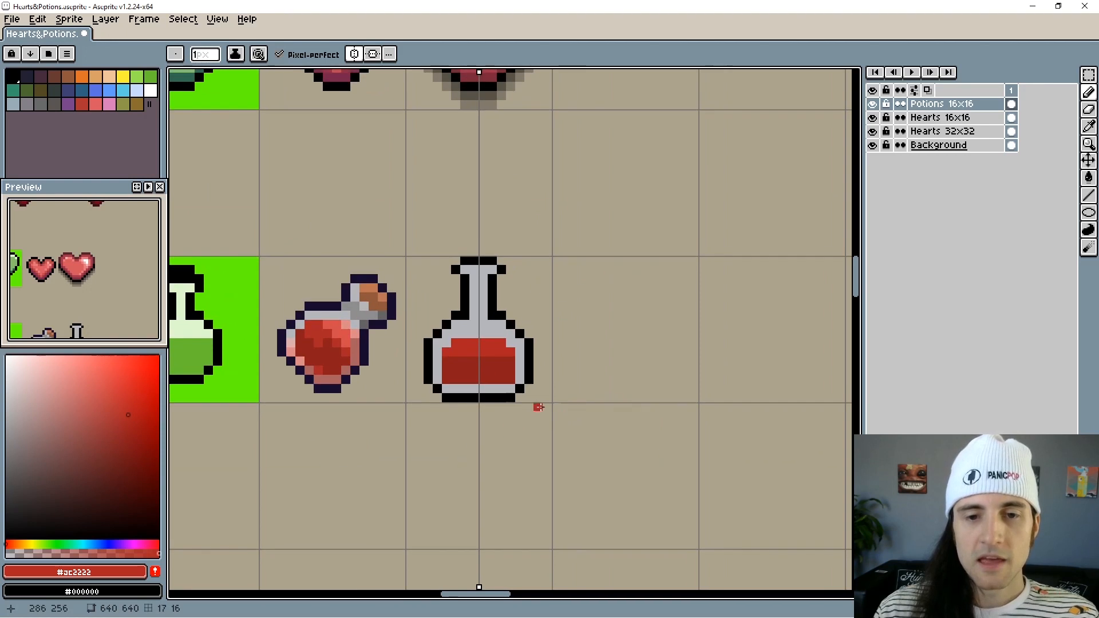
scroll(535, 405, "up", 2)
left_click_drag(410, 301, 533, 295)
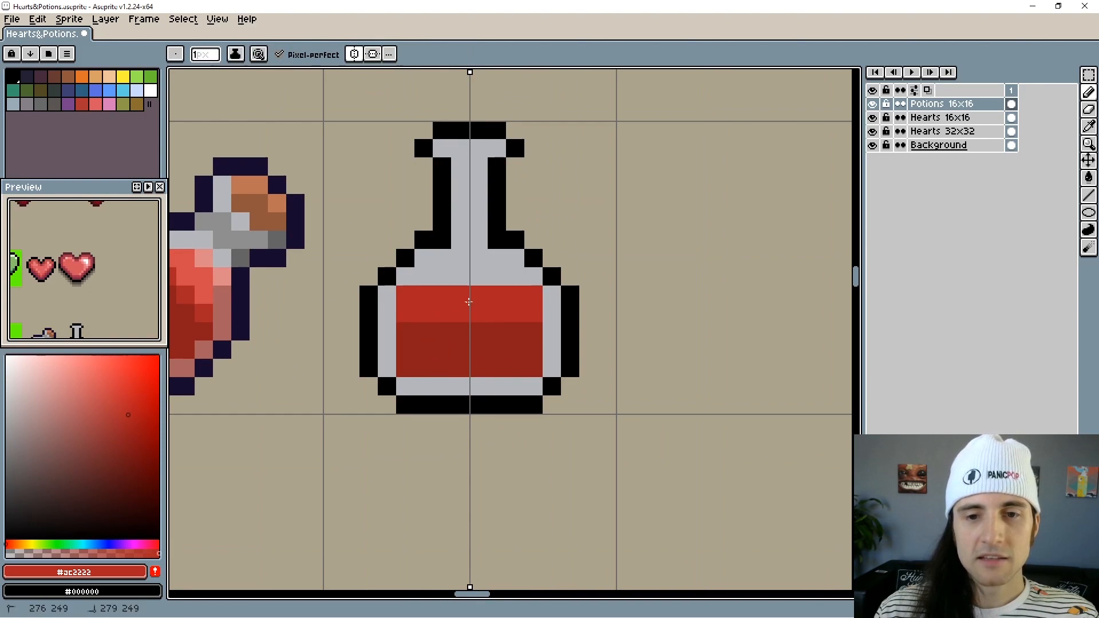
scroll(472, 289, "down", 2)
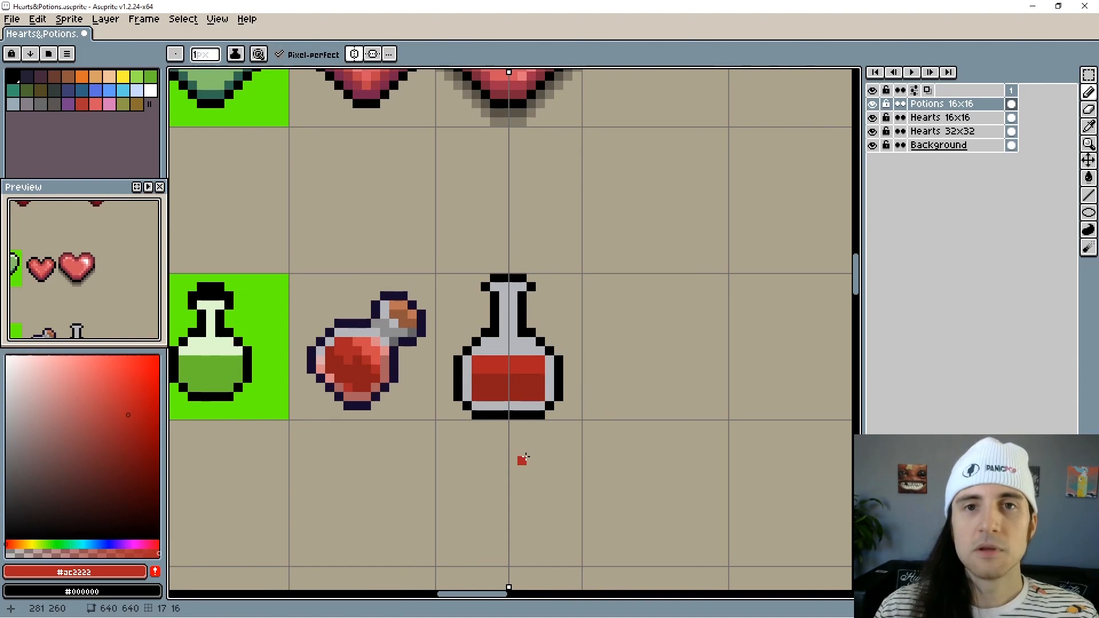
scroll(531, 451, "up", 2)
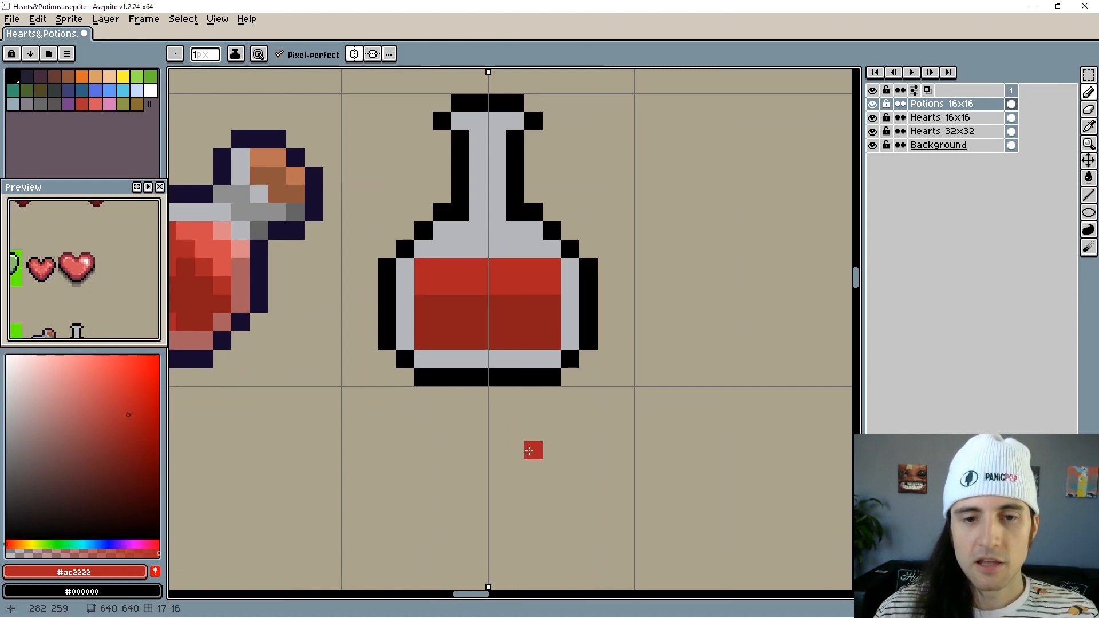
Round off the liquid's two upper corners with the sampled glass gray (#b5b7bb).
left_click(407, 265, "alt")
left_click(552, 267)
left_click(417, 268)
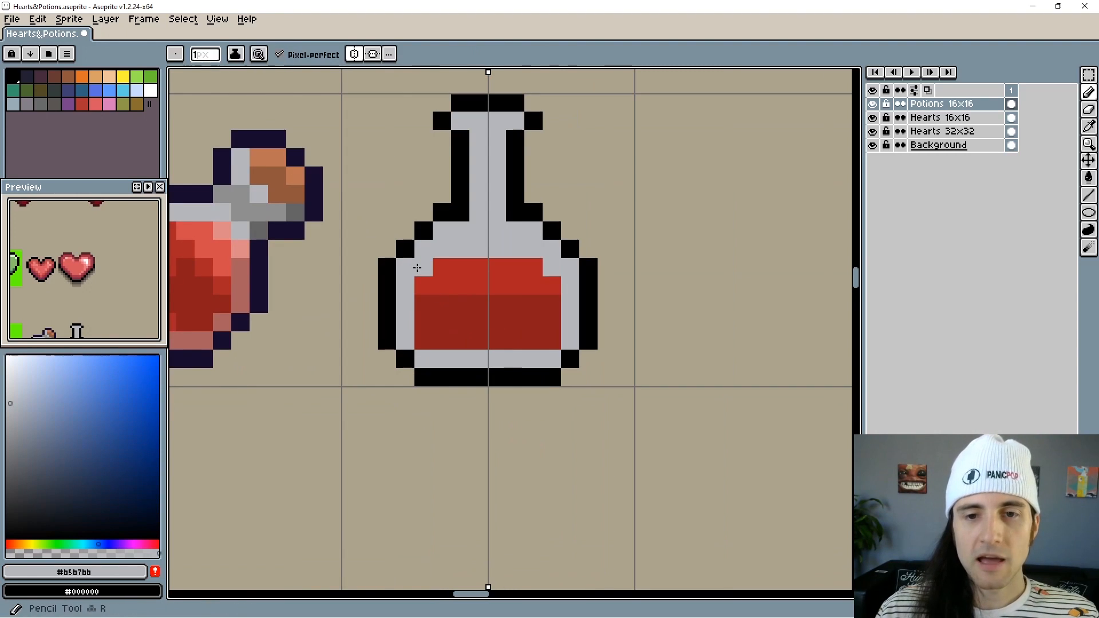
Sample the lighter red (#ac2222) and extend it one row down across the liquid, leaving the outermost pixels dark.
left_click(436, 280, "alt")
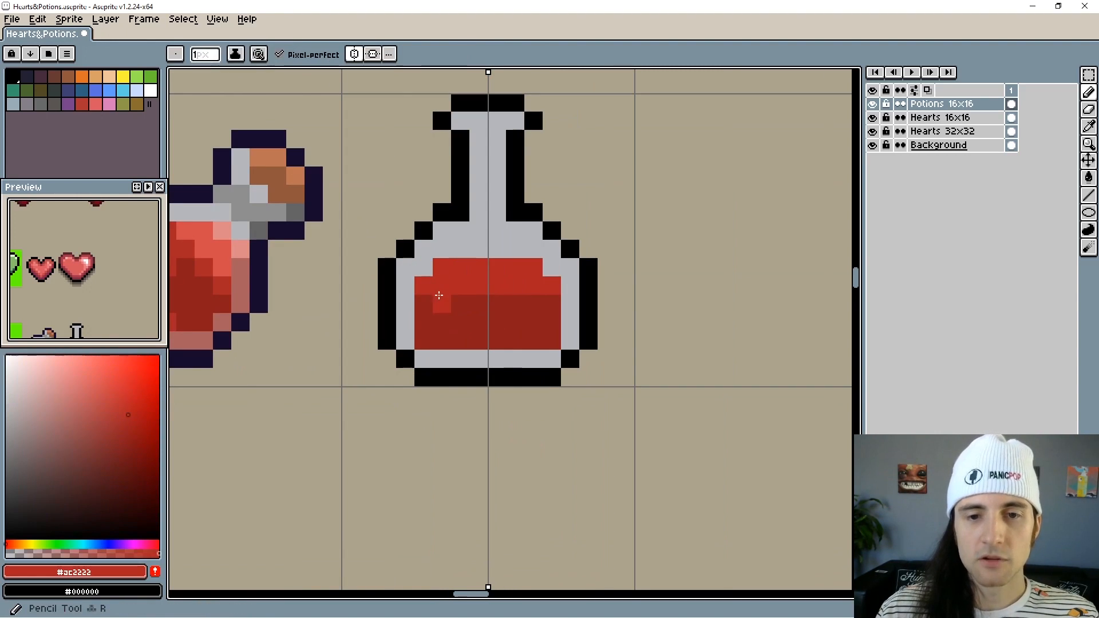
left_click_drag(533, 304, 477, 296)
scroll(477, 296, "down", 2)
scroll(581, 407, "up", 1)
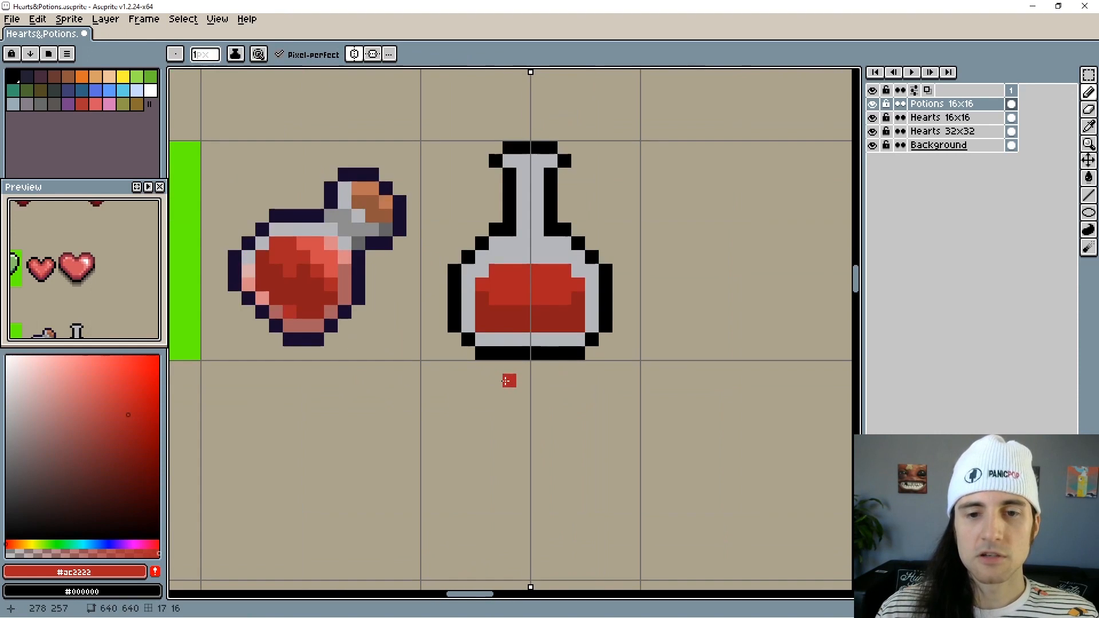
Sample the glass gray (#b5b7bb) and round off the liquid's two lower corners.
left_click(469, 323, "alt")
left_click(475, 323)
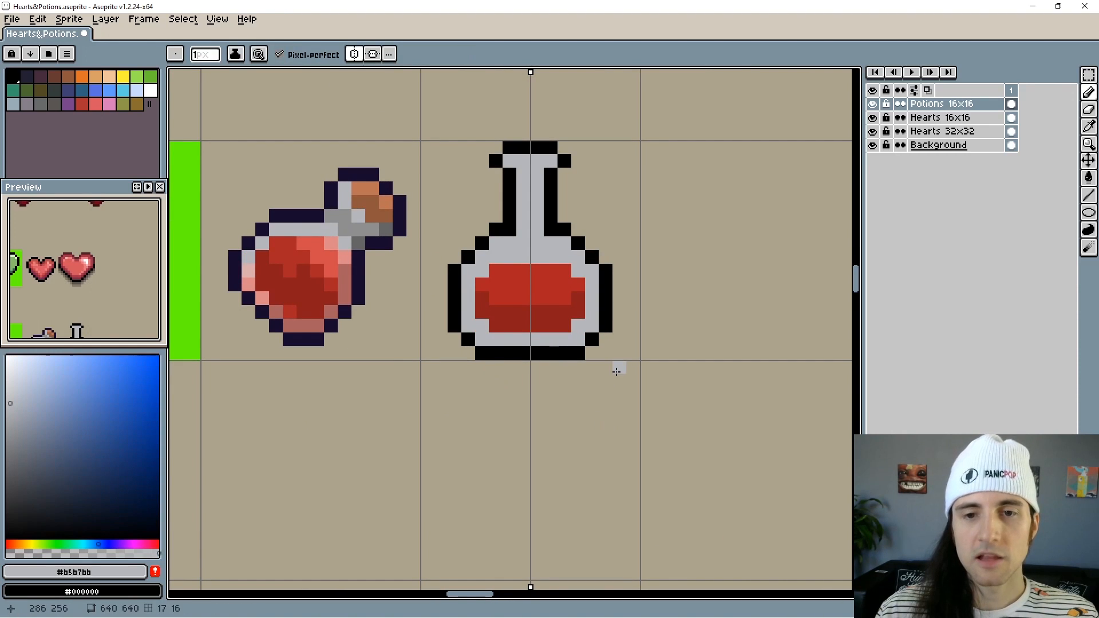
scroll(616, 372, "down", 1)
scroll(565, 416, "down", 1)
Erase the extra black pixel at the right end of the bottle's top edge and extend the lip's black sides one pixel down.
scroll(602, 446, "up", 4)
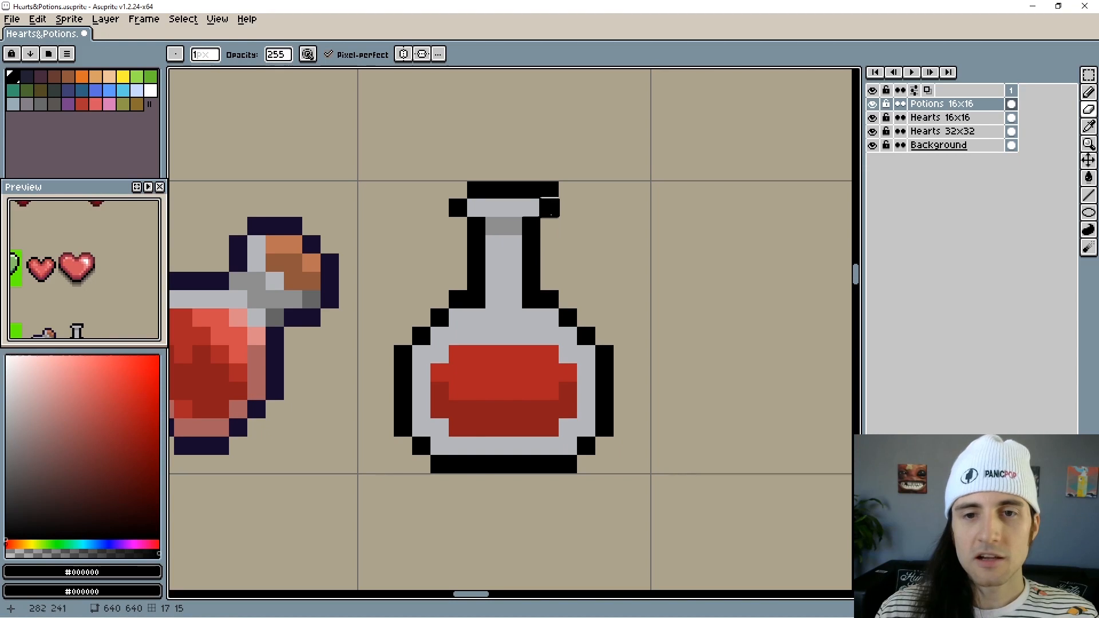
left_click(549, 190)
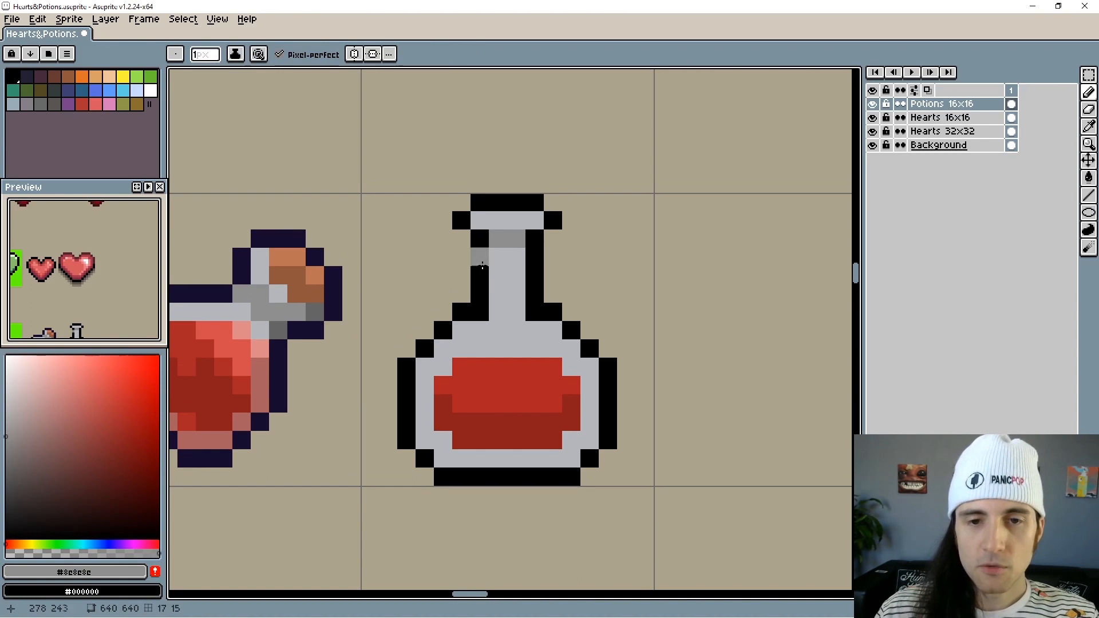
left_click(461, 221, "alt")
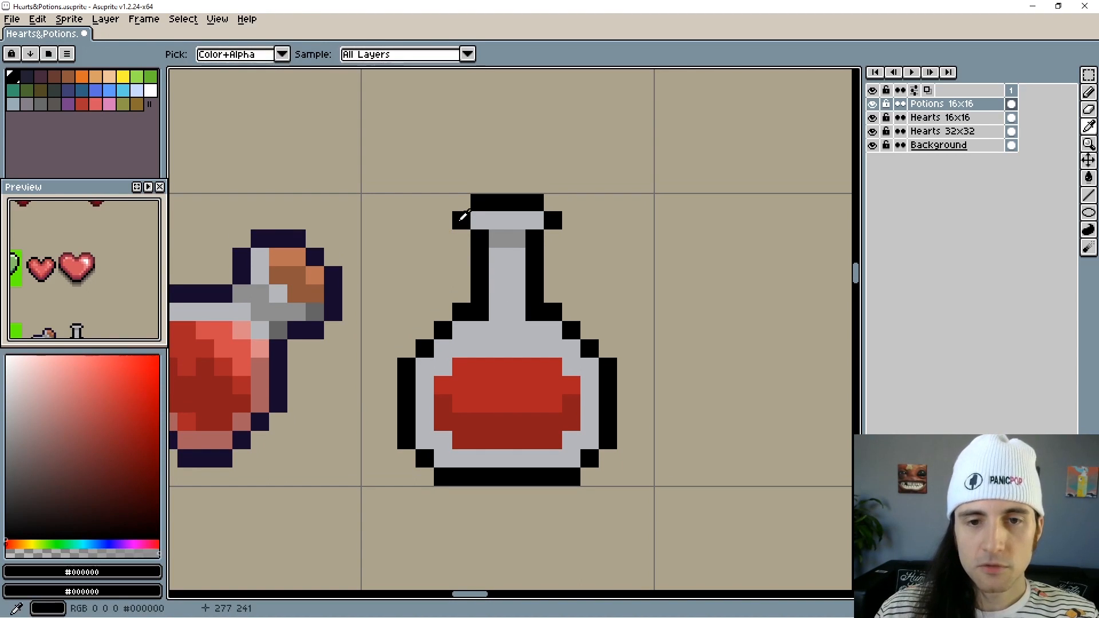
left_click(462, 238)
left_click(549, 238)
Widen the lip's second row with glass gray (#b5b7bb) and repaint the gray shadow pixels in its middle black.
key("e")
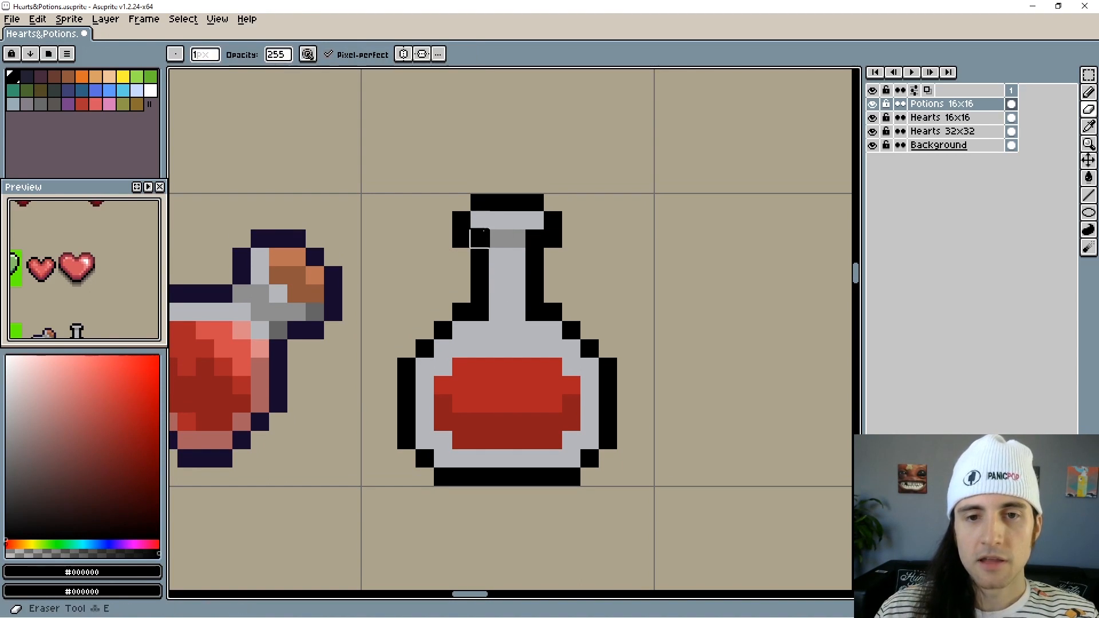
left_click(480, 222, "alt")
key("b")
left_click(482, 237)
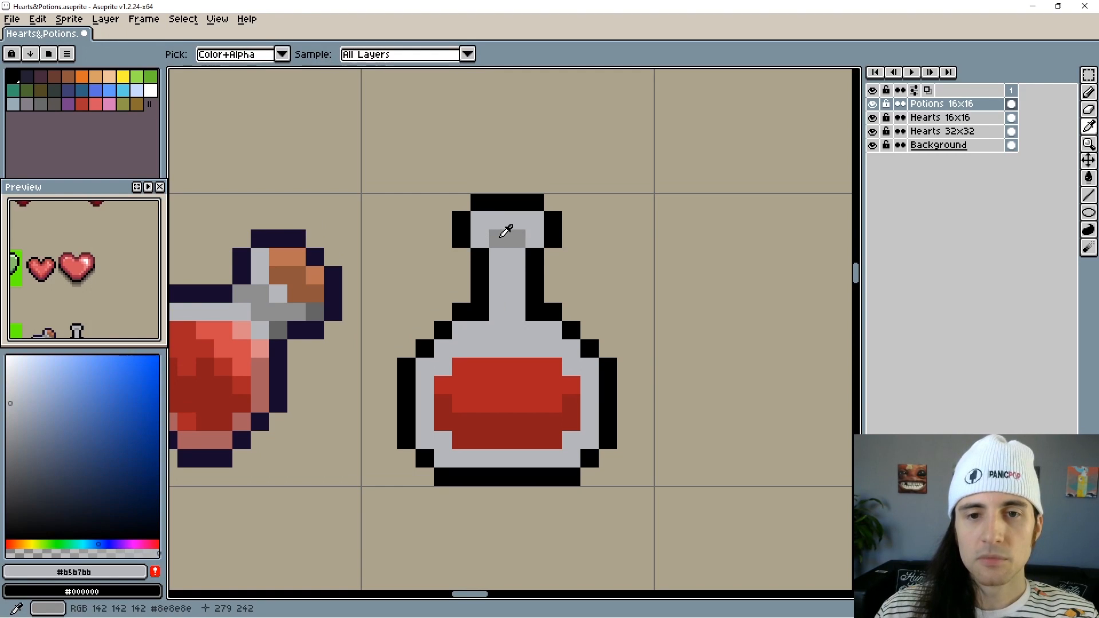
left_click(503, 234, "alt")
left_click(538, 253, "alt")
left_click(509, 240)
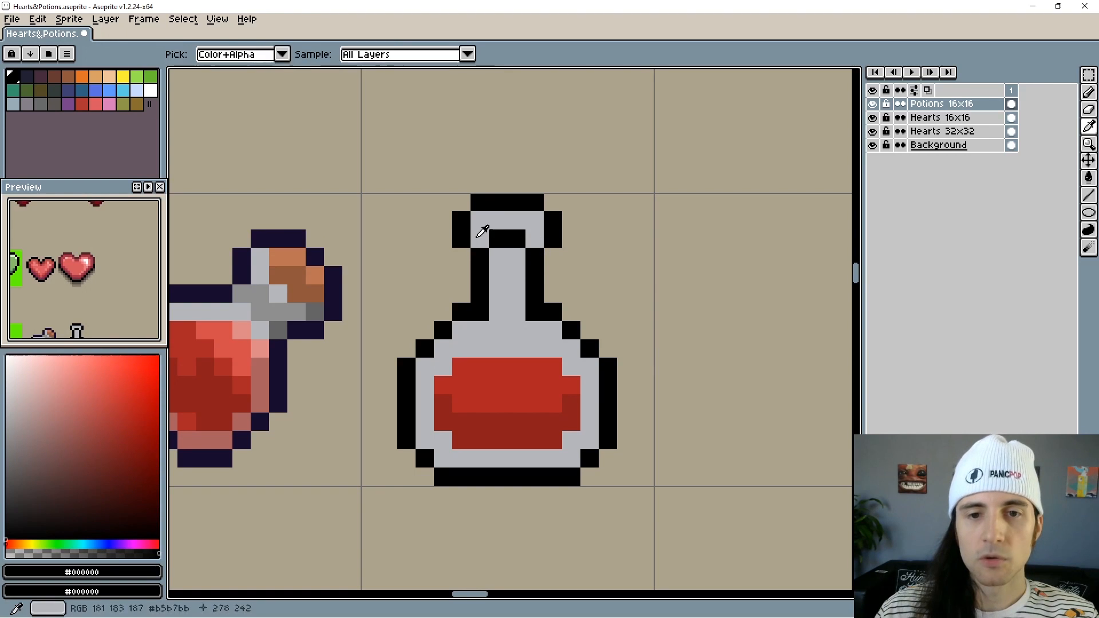
Try a taller lip by widening the row below the black opening with glass gray and extending the black sides beside it.
left_click(481, 225, "alt")
left_click(482, 253)
left_click(533, 253)
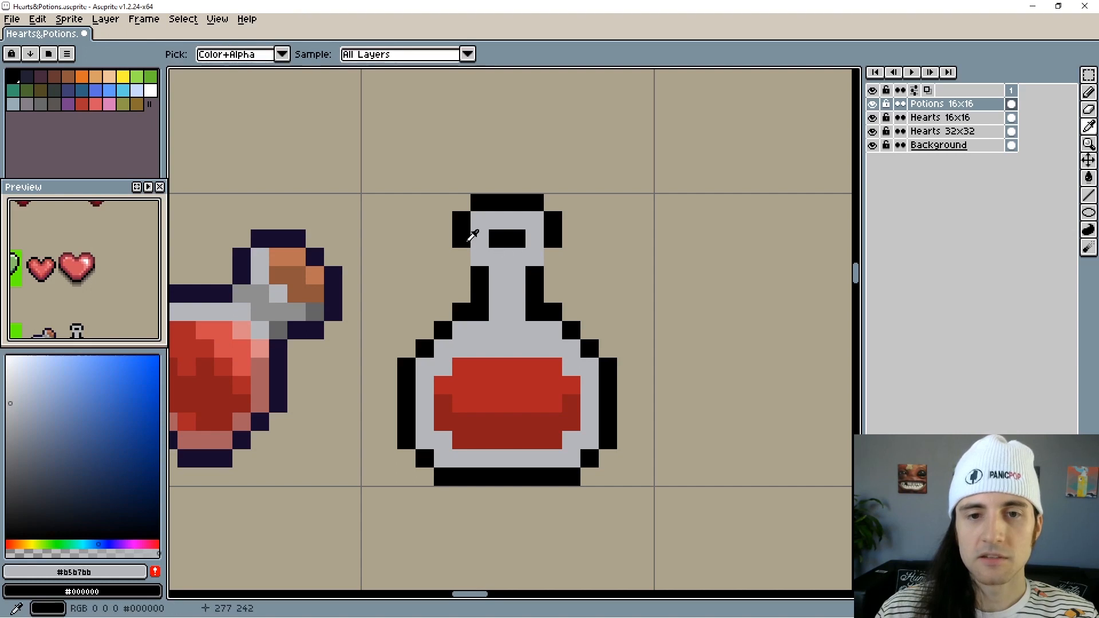
left_click(467, 240, "alt")
left_click(462, 256)
left_click(550, 258)
scroll(657, 371, "down", 2)
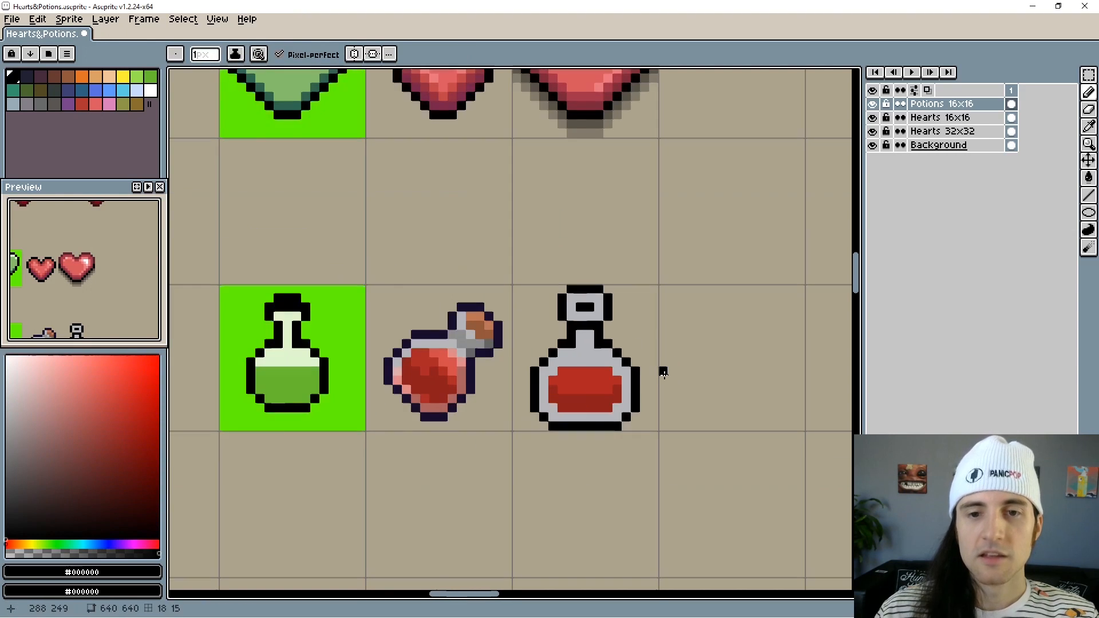
left_click_drag(662, 371, 627, 377)
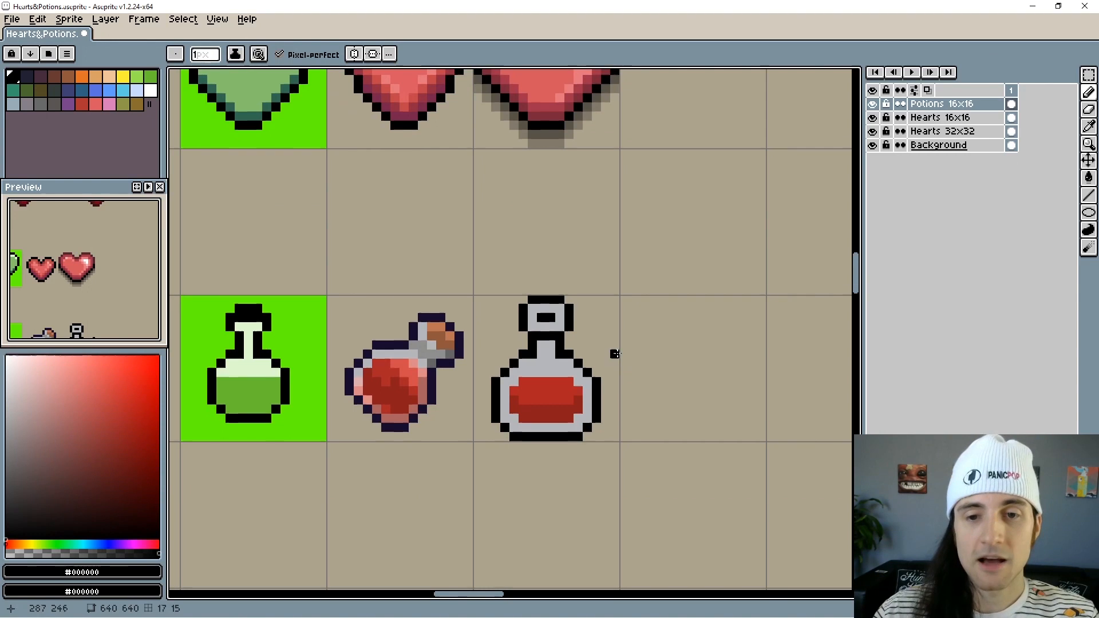
Move the black opening up against the bottle's top edge and erase the lowest black pixel on each side of the lip.
scroll(614, 354, "up", 2)
key("alt")
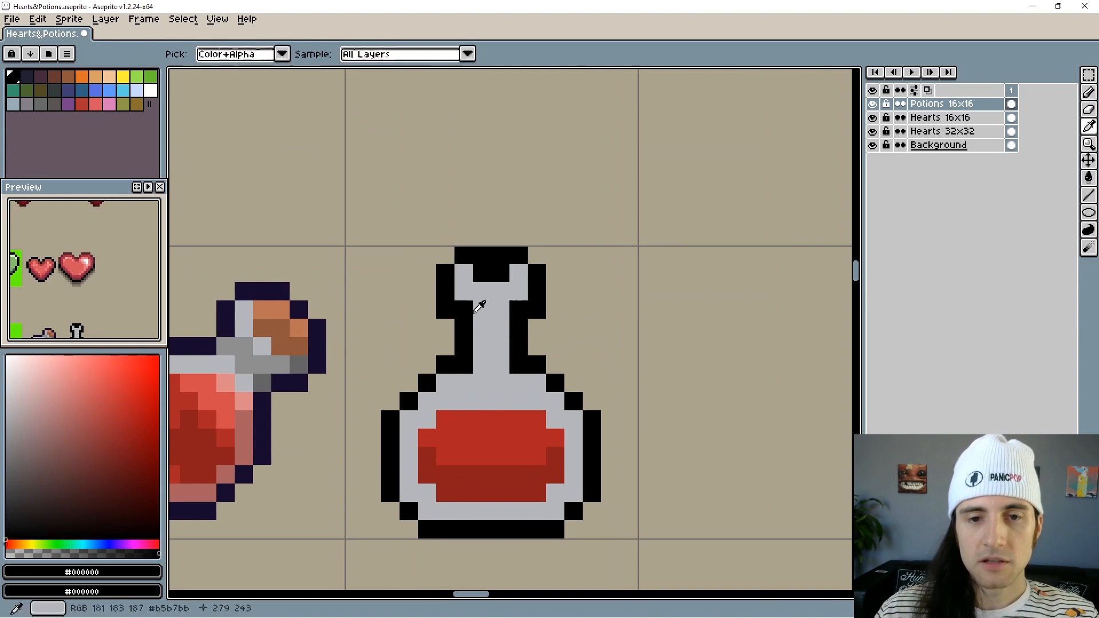
key("e")
left_click(446, 310)
left_click(536, 310)
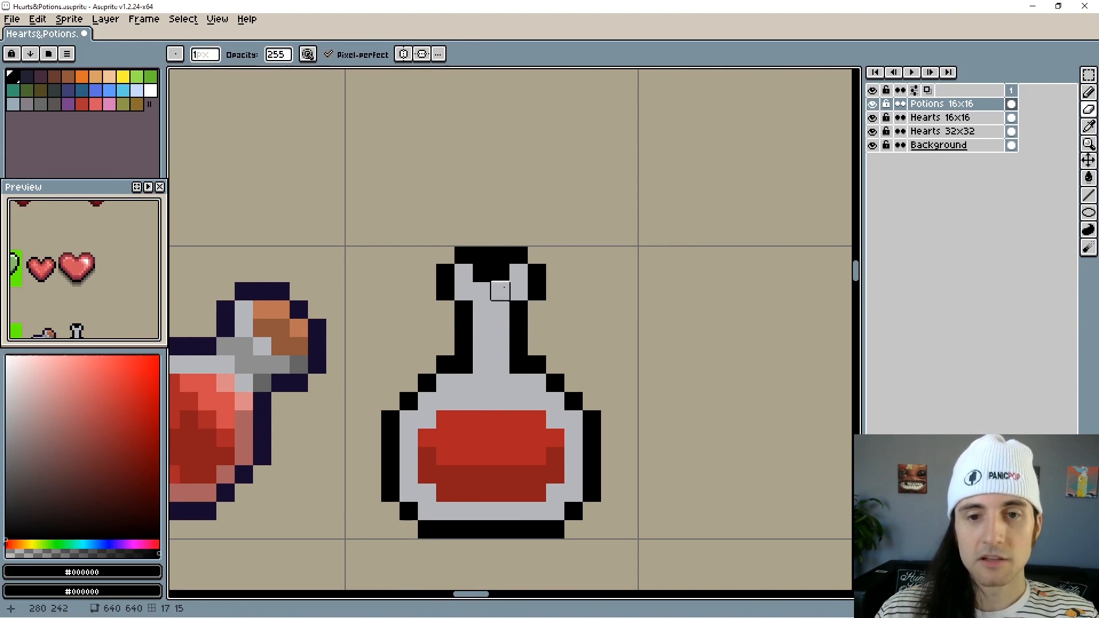
Sample the mid gray (#8e8e8e) from the reference potion and paint a shadow row at the top of the bottle's neck.
left_click(285, 362, "alt")
scroll(550, 339, "down", 6)
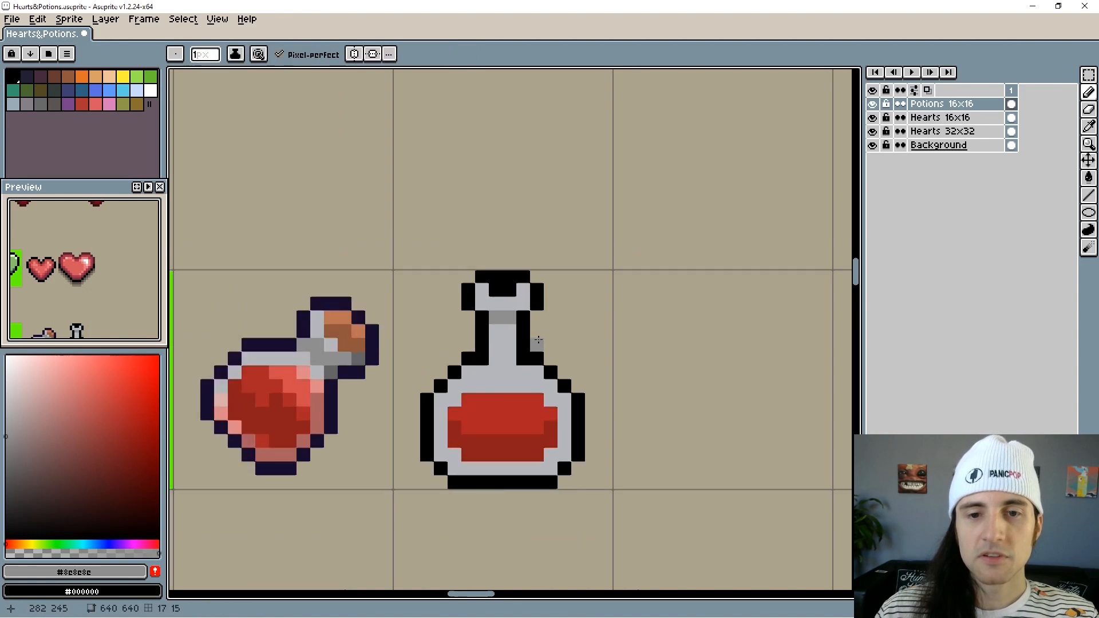
left_click_drag(667, 376, 638, 374)
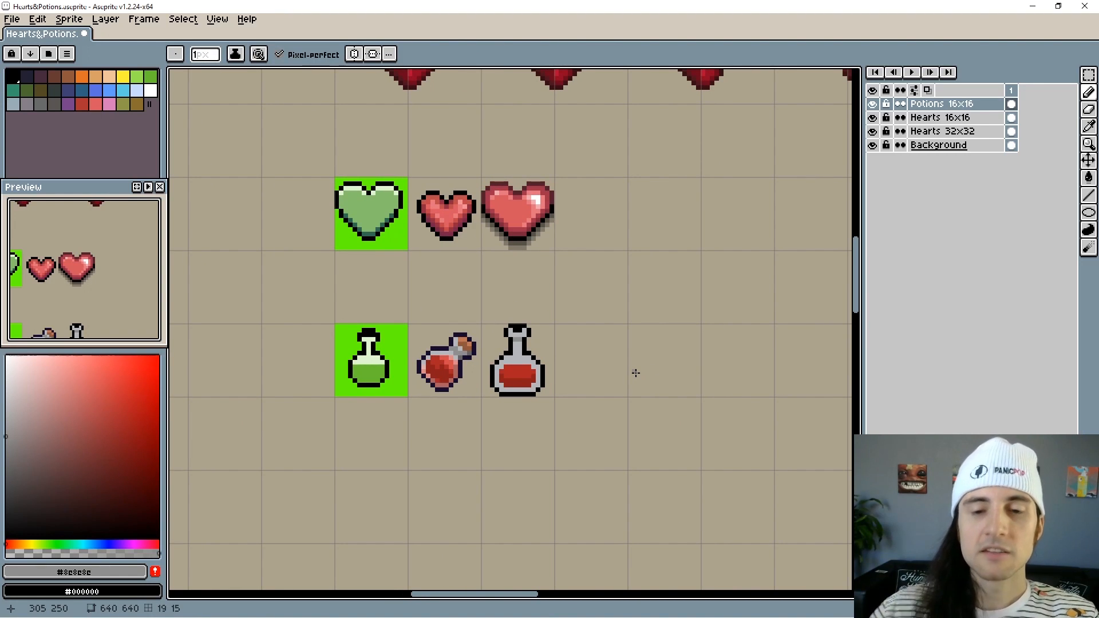
Sample the reference potion's darker gray (#646464) and shade the neck's top row with it, keeping a mid-gray row beneath.
scroll(584, 344, "up", 5)
scroll(549, 352, "up", 2)
left_click_drag(444, 378, 723, 353)
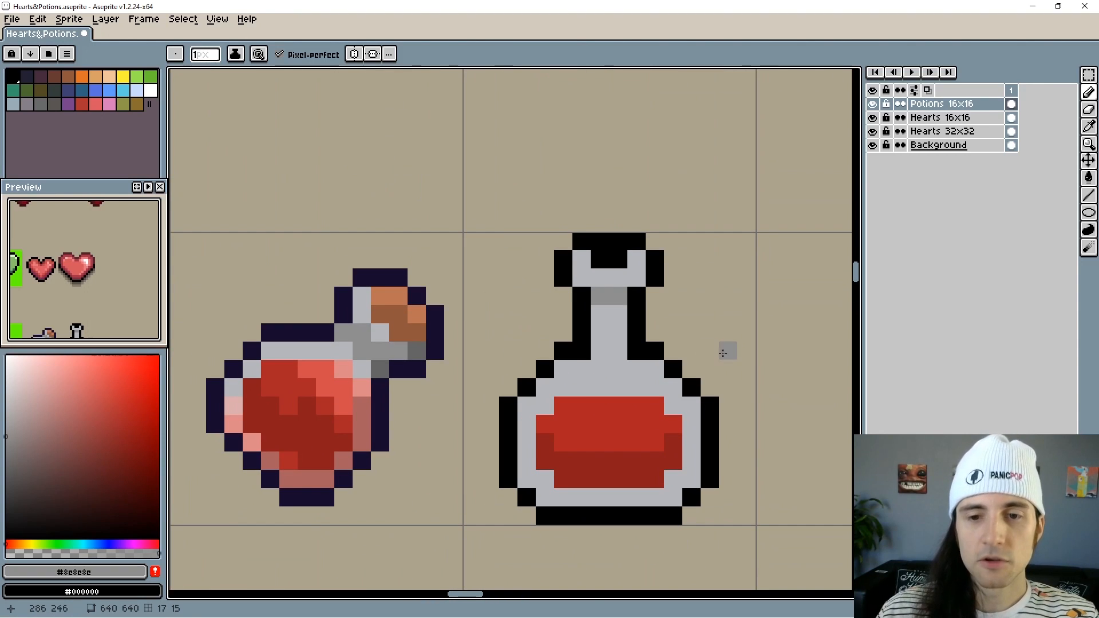
left_click(416, 346, "alt")
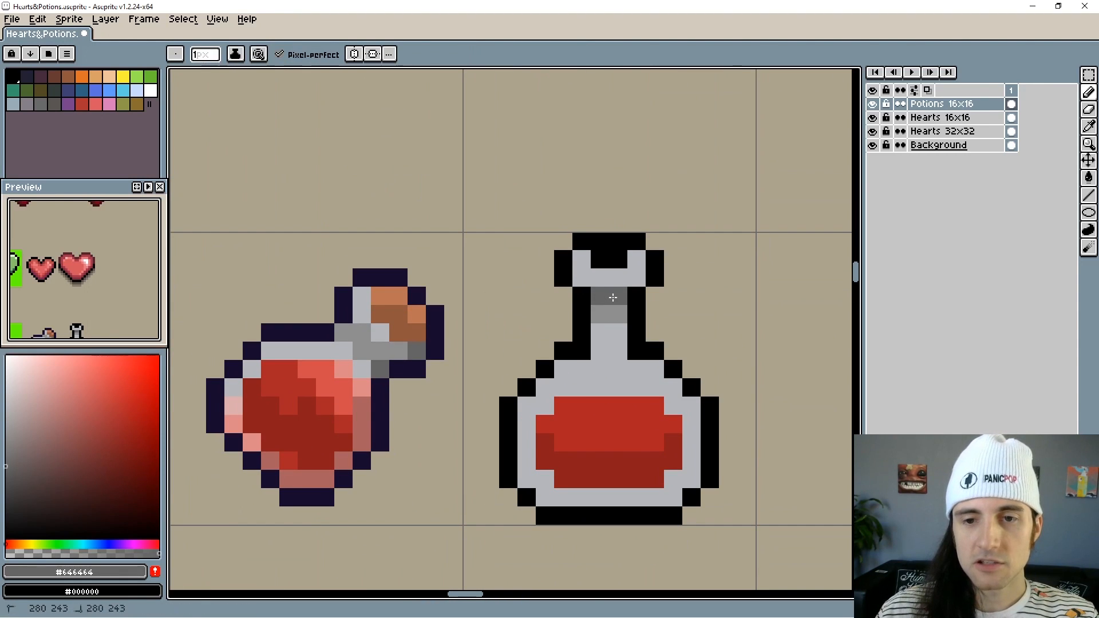
scroll(709, 351, "down", 4)
left_click_drag(713, 399, 630, 401)
Paint the bottle's lip in a lighter gray and frame the two potions enlarged in the preview.
scroll(636, 375, "up", 4)
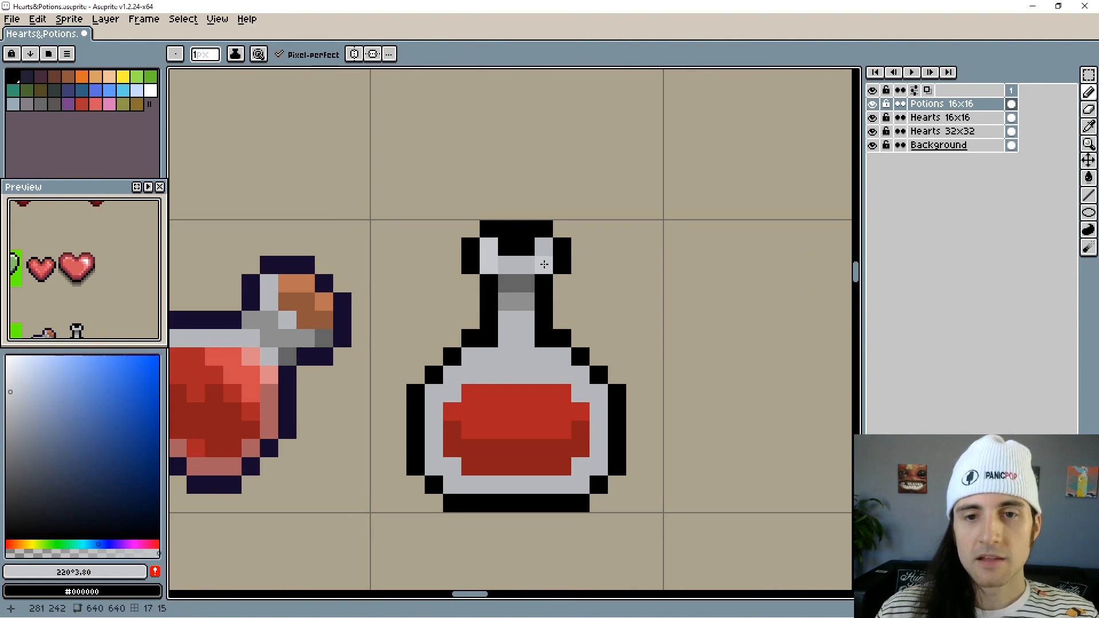
left_click_drag(543, 263, 508, 262)
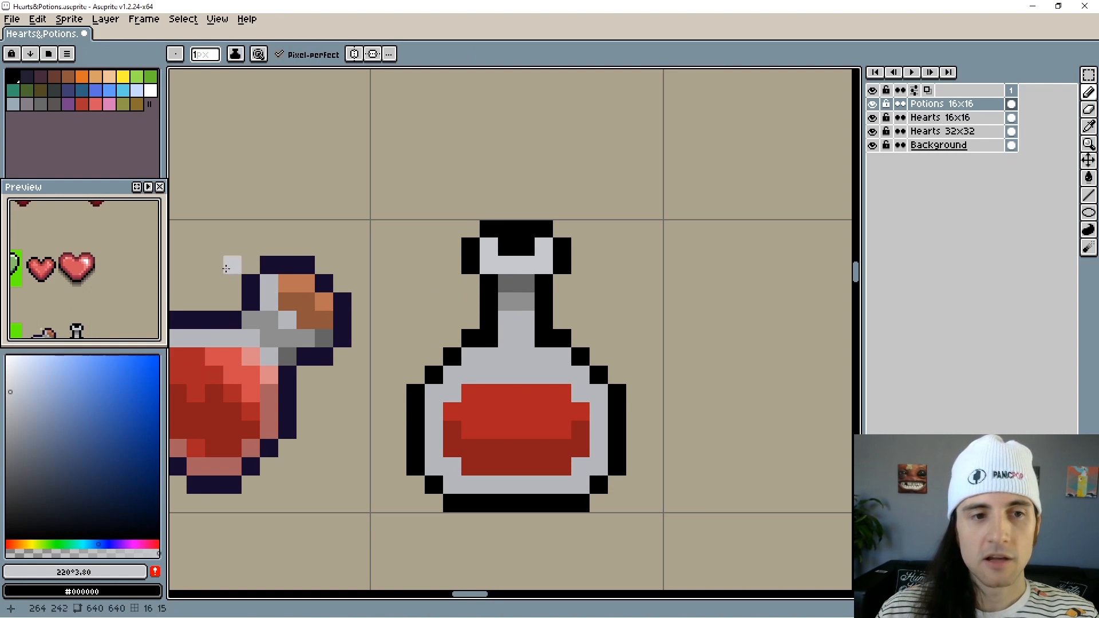
left_click_drag(112, 303, 147, 227)
scroll(119, 265, "up", 2)
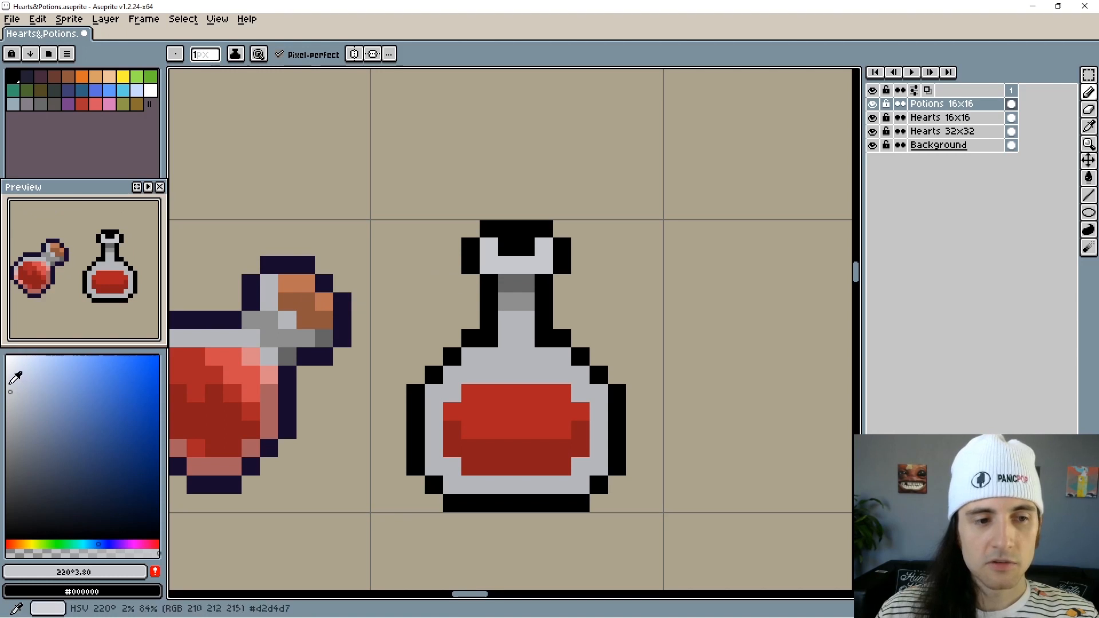
Choose an even lighter gray (#d4d5d7), repaint the lip with it and add highlights along both shoulders of the bottle.
left_click(8, 383)
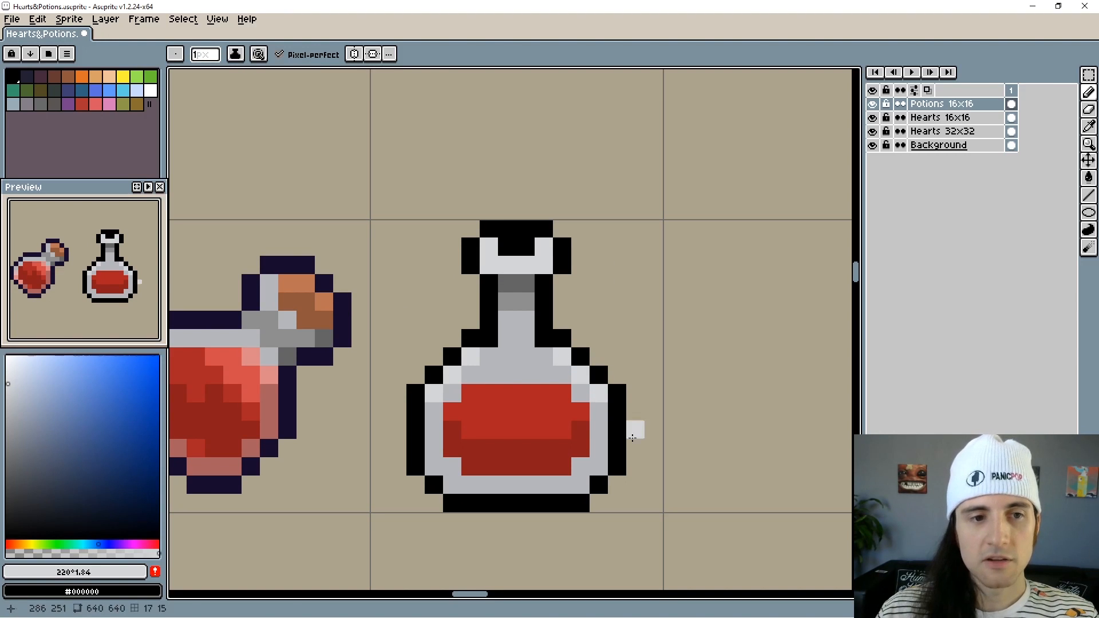
left_click(544, 356)
left_click(492, 353)
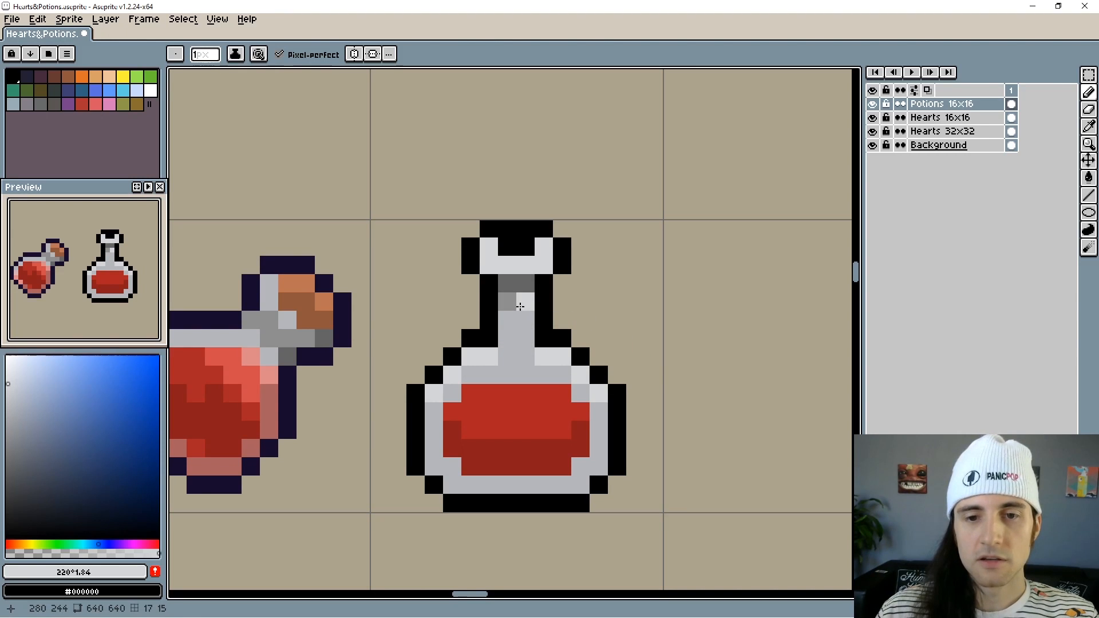
Sample the glass gray (#b5b7bb) and repaint the innermost highlight pixel on each shoulder with it.
key("i")
left_click(517, 343)
key("b")
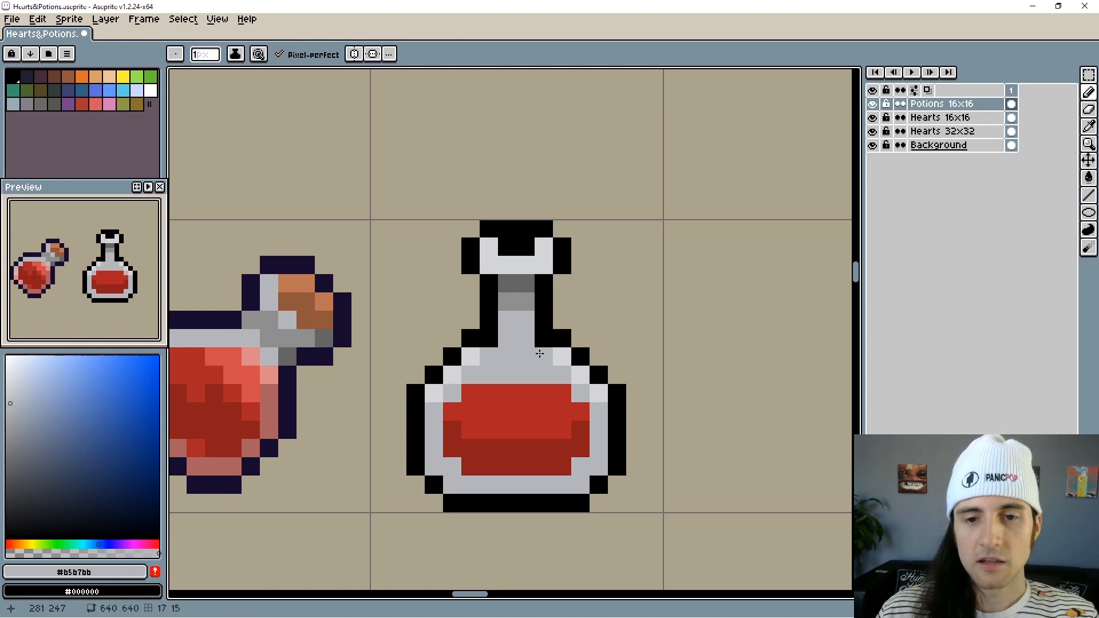
scroll(539, 354, "down", 5)
scroll(606, 405, "up", 7)
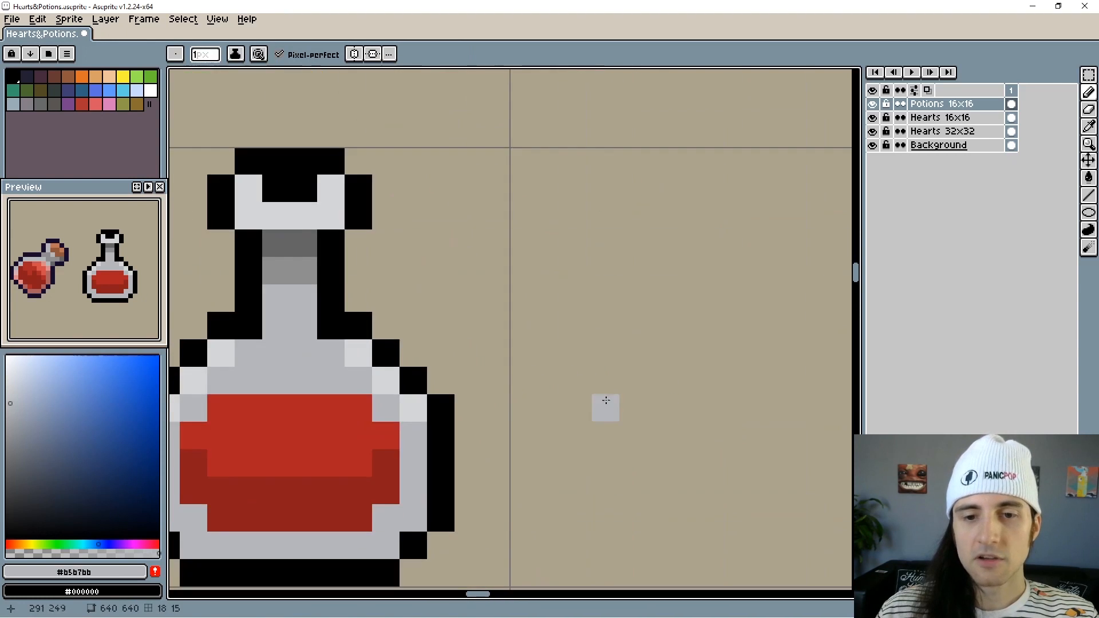
Paint a large light-gray (#d4d5d7) reflection over the right of the glass and liquid, plus small single-pixel glints to its left.
left_click(620, 277, "alt")
mouse_move(640, 316)
left_mouse_down()
mouse_move(593, 304)
mouse_move(587, 290)
mouse_move(598, 335)
mouse_move(558, 344)
left_mouse_up()
left_click(609, 343)
left_click(640, 344)
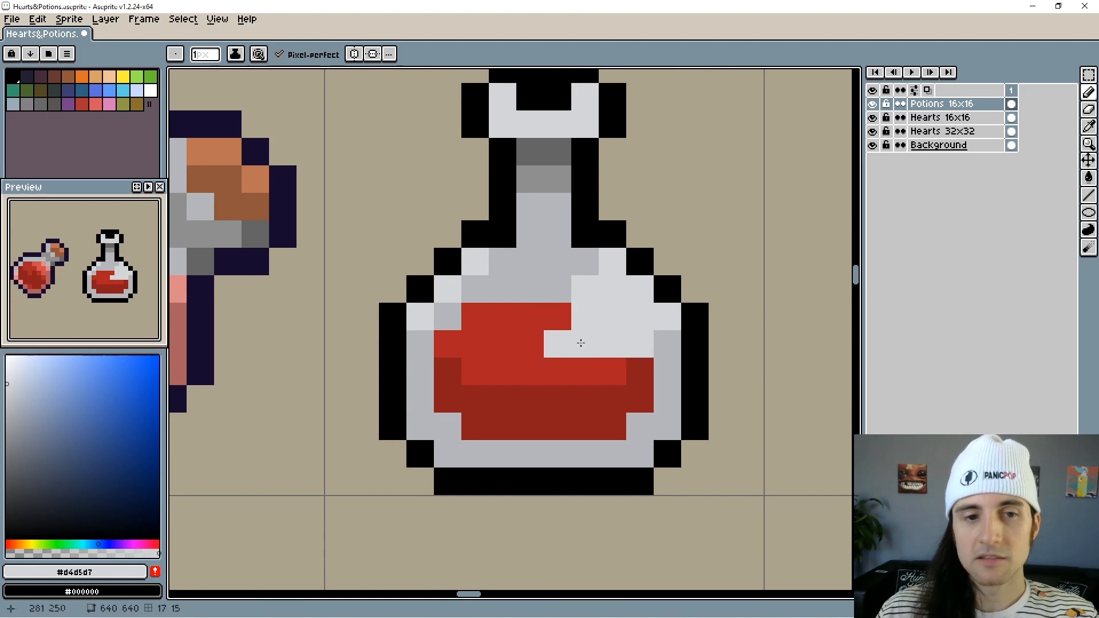
left_click(502, 344)
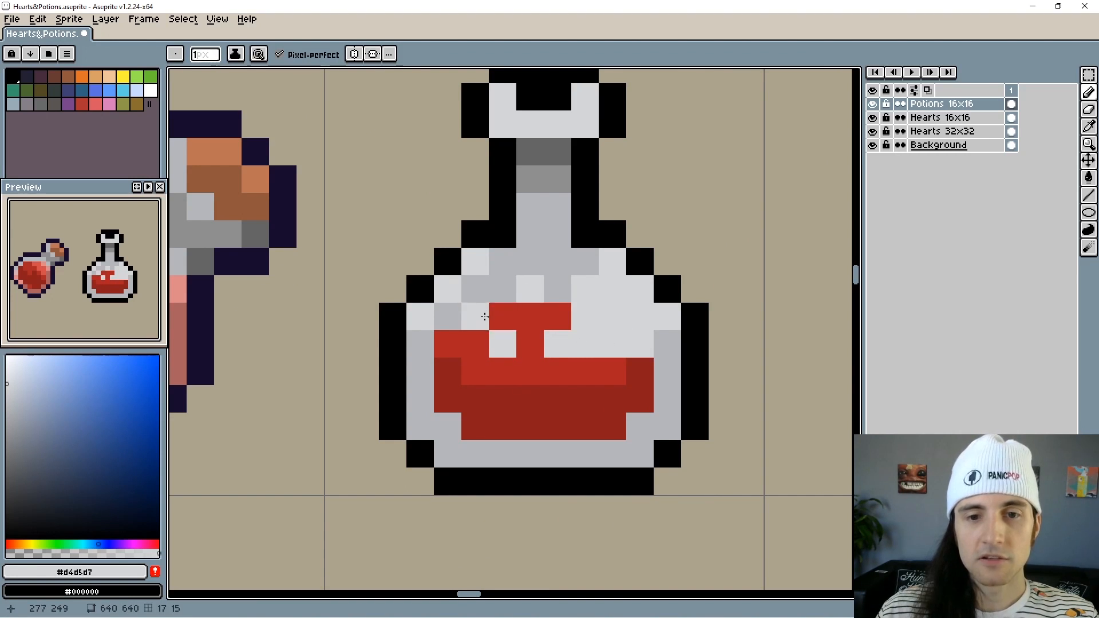
scroll(592, 378, "down", 5)
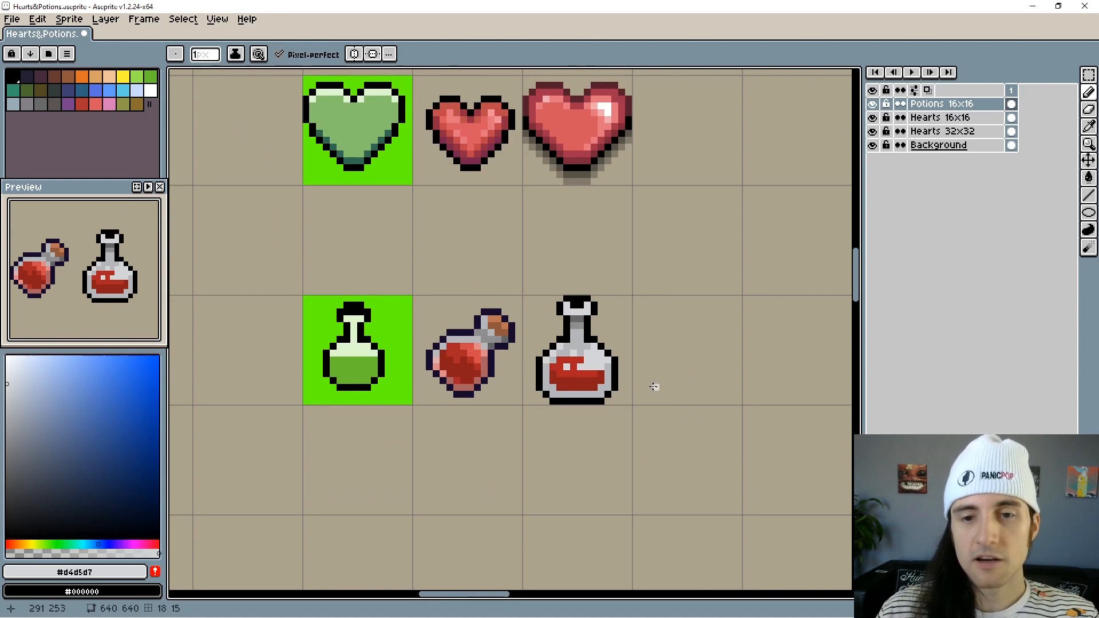
Sample the mid gray (#8e8e8e) and shade the glass along the bottle's base and lower sides.
scroll(598, 391, "up", 5)
left_click(528, 122, "alt")
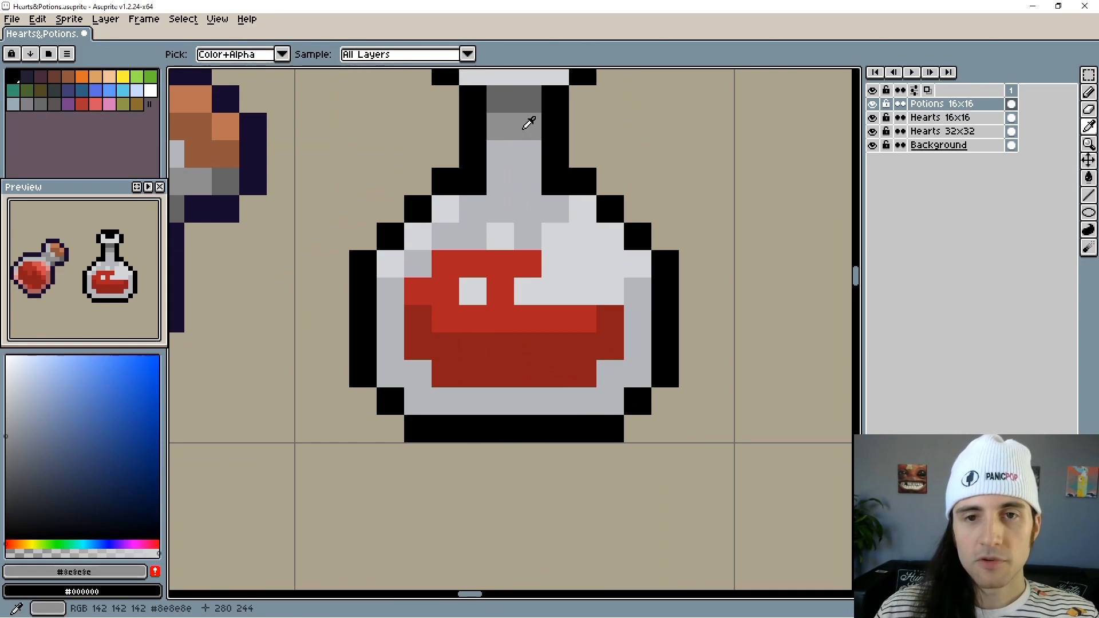
mouse_move(390, 373)
left_mouse_down()
mouse_move(464, 392)
mouse_move(581, 394)
mouse_move(602, 388)
mouse_move(635, 347)
mouse_move(394, 355)
left_mouse_up()
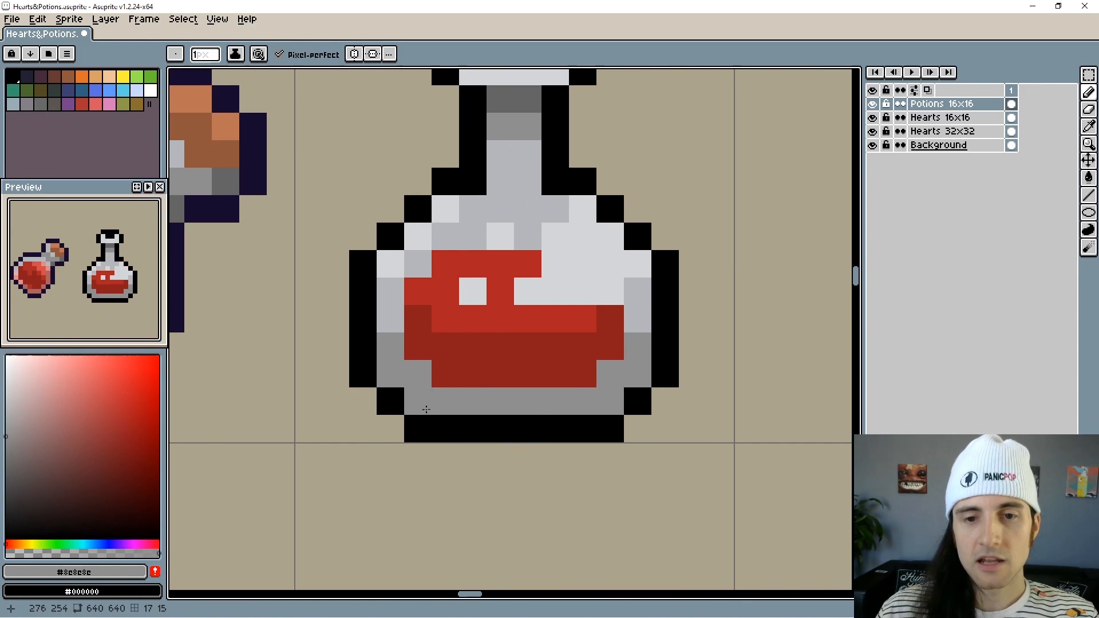
scroll(426, 409, "down", 4)
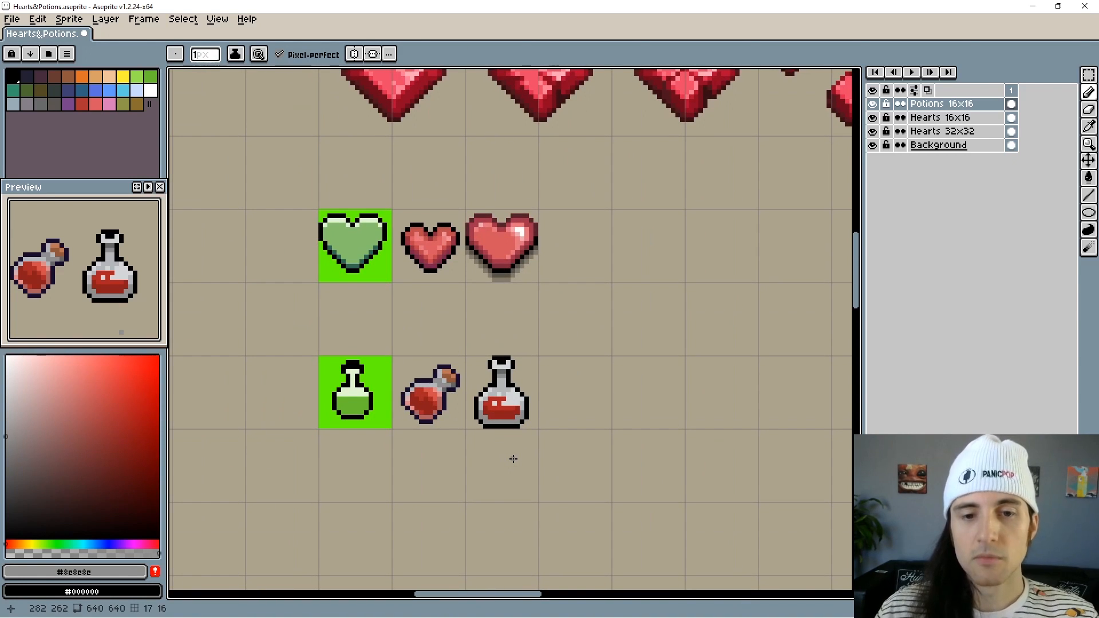
Sample the reference potion's cork brown (#8f563b) and paint a cork in the bottle's opening.
scroll(509, 449, "up", 4)
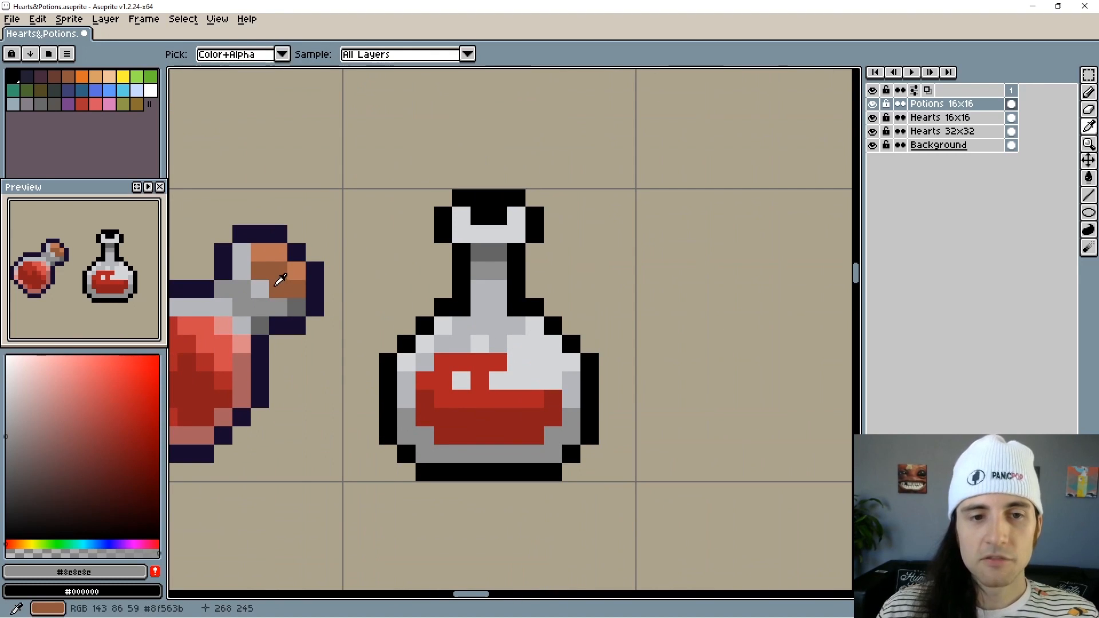
left_click(275, 283, "alt")
left_click_drag(462, 308, 498, 325)
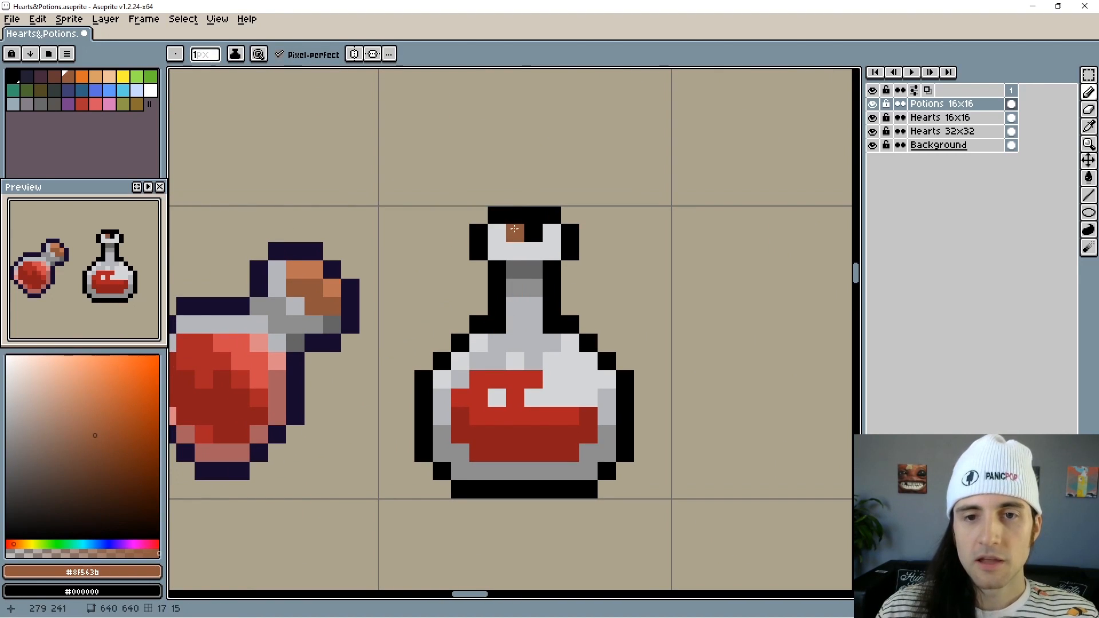
scroll(601, 319, "down", 4)
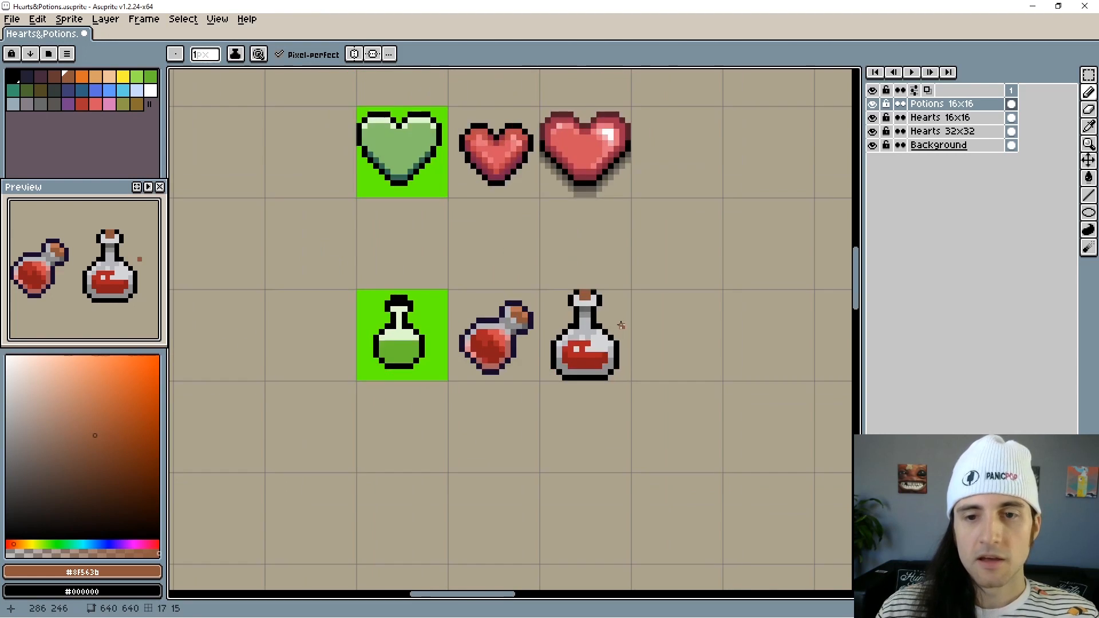
Sample the black outline color and close the outline above the cork with a two-pixel row.
scroll(533, 257, "up", 3)
left_click(509, 218, "alt")
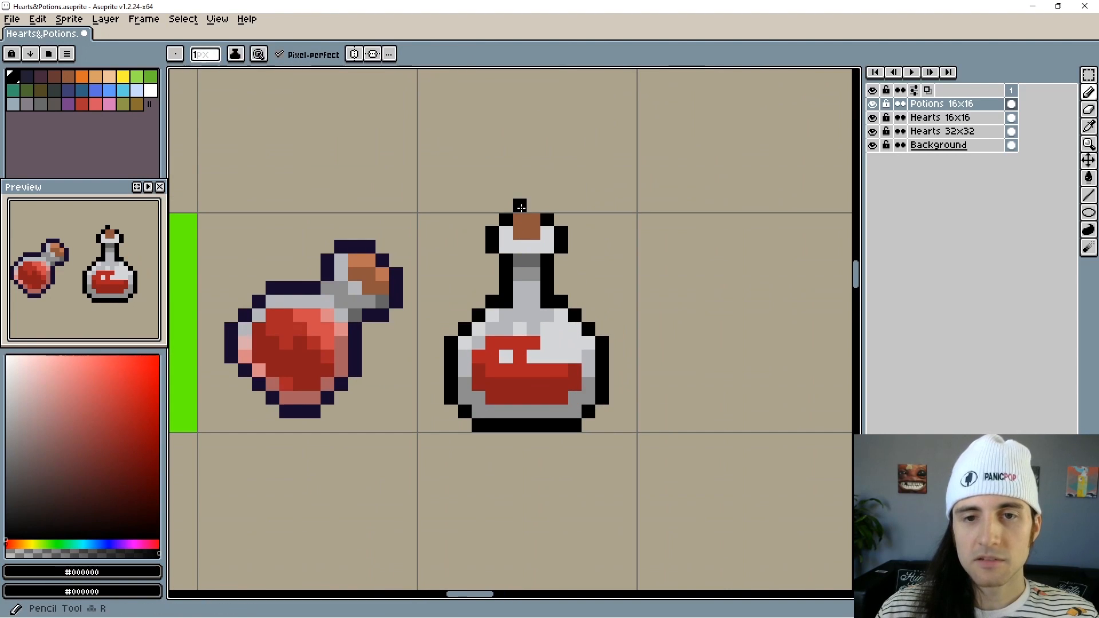
scroll(670, 466, "down", 6)
left_click_drag(674, 474, 608, 432)
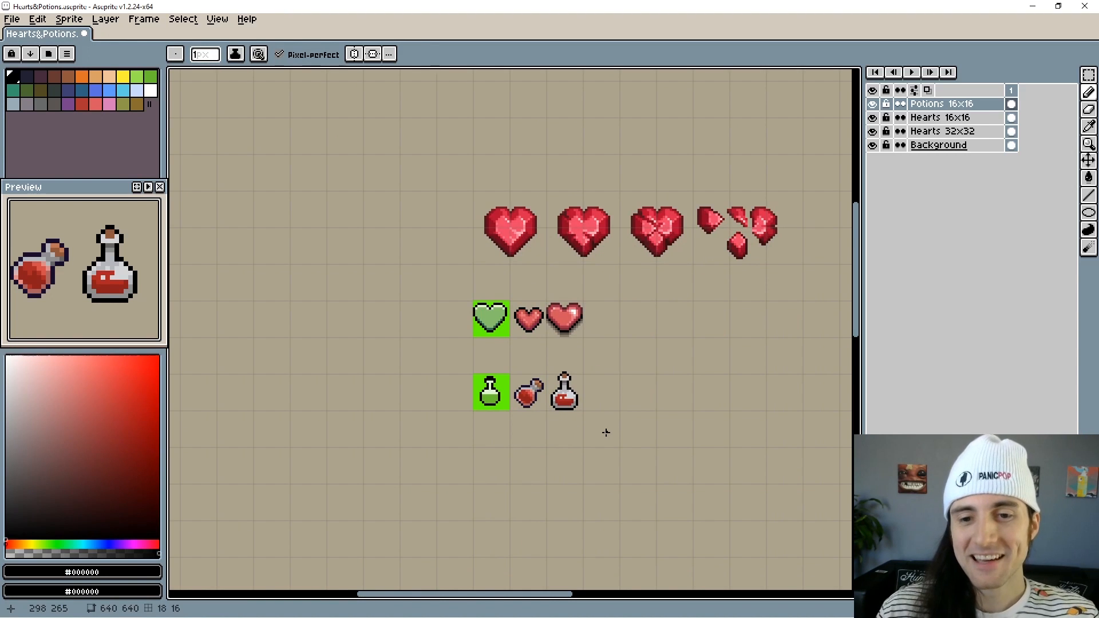
Draw a stepped black practice line above the bottle and soften its step corners with dark-gray and mid-gray (#8e8e8e) pixels.
scroll(606, 433, "up", 6)
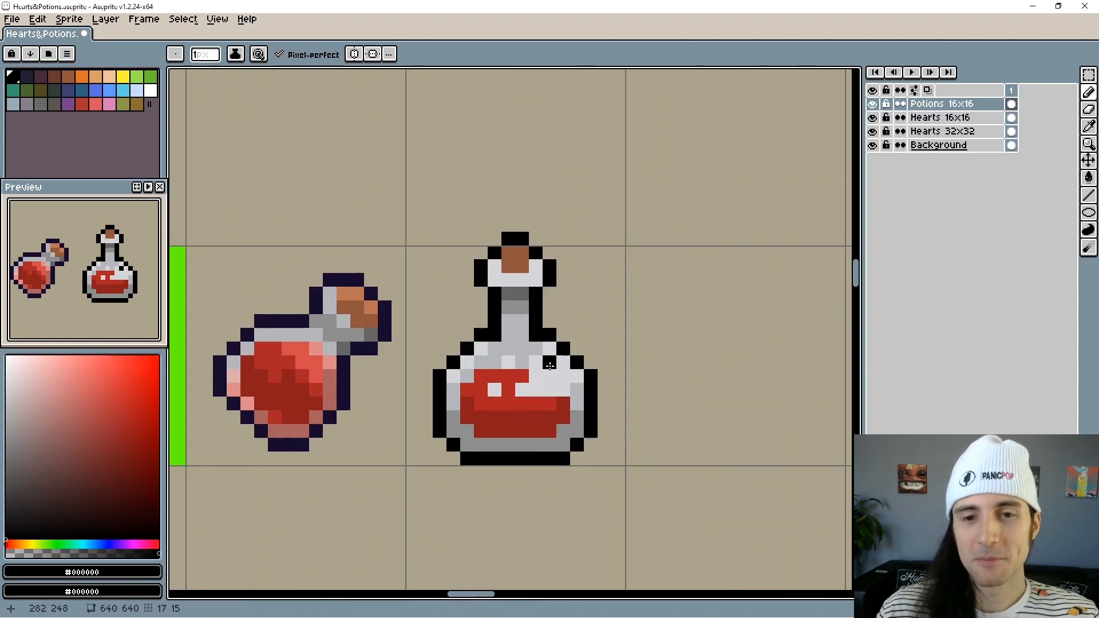
scroll(549, 365, "up", 3)
scroll(509, 310, "down", 3)
scroll(510, 308, "up", 3)
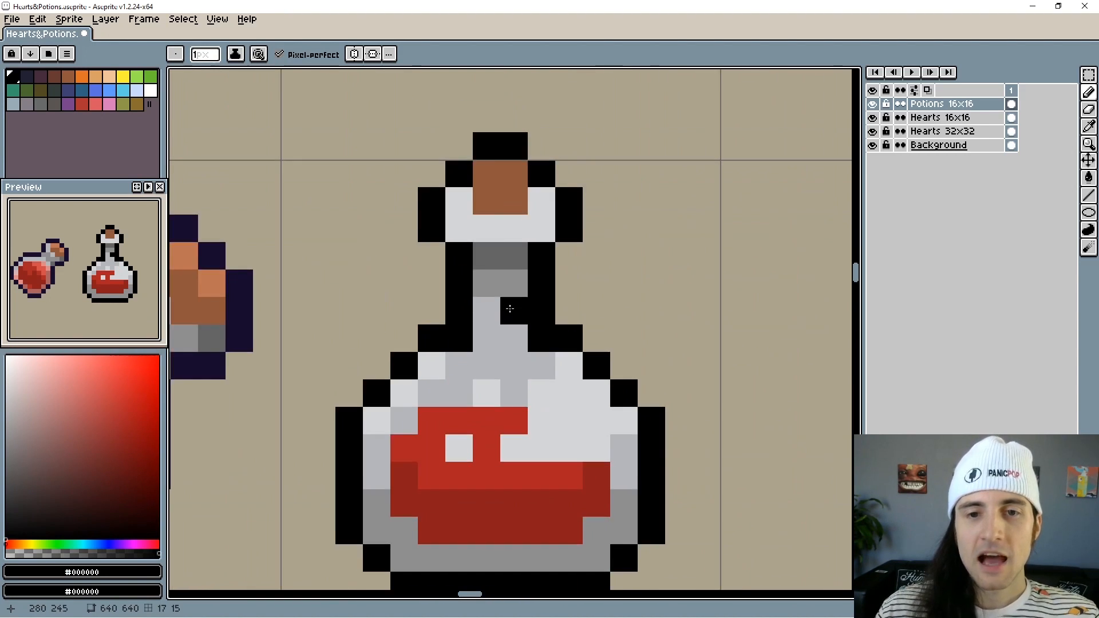
key("alt")
key("alt")
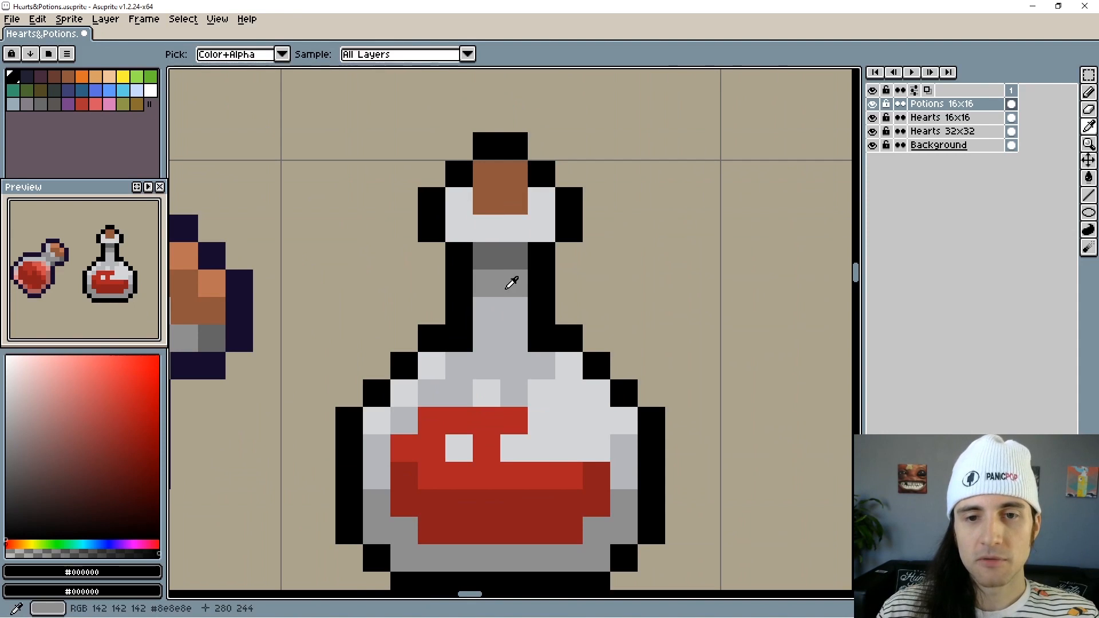
left_click(506, 288, "alt")
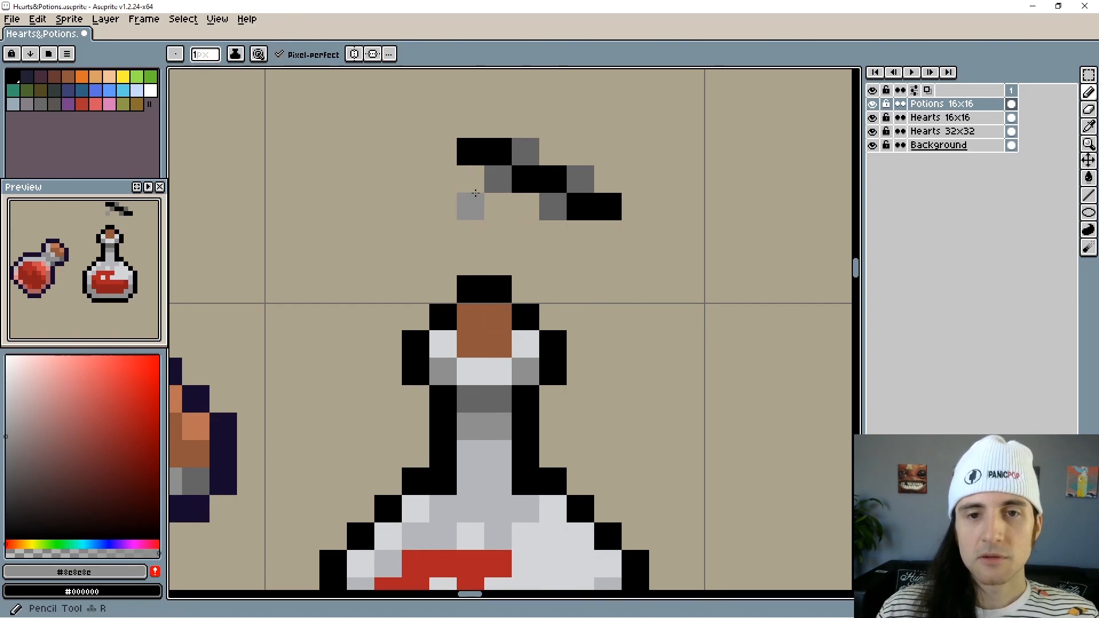
left_click(471, 179)
left_click(519, 199)
left_click(554, 149)
left_click(606, 178)
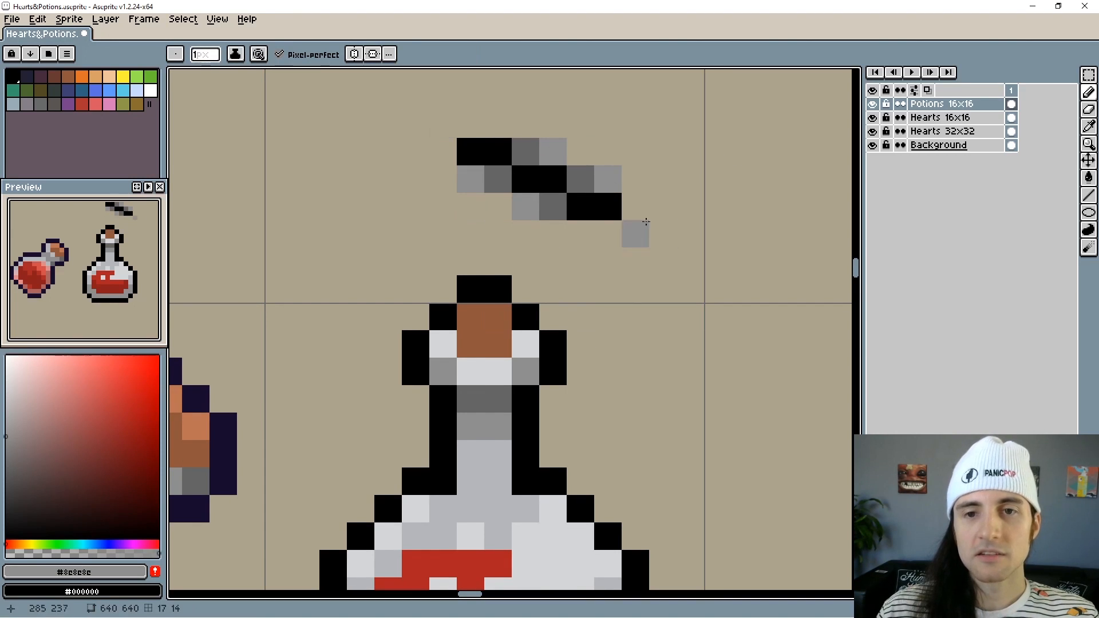
Select the whole practice line above the bottle and delete it.
key("w")
mouse_move(476, 154)
left_mouse_down()
mouse_move(583, 167)
mouse_move(596, 194)
left_mouse_up()
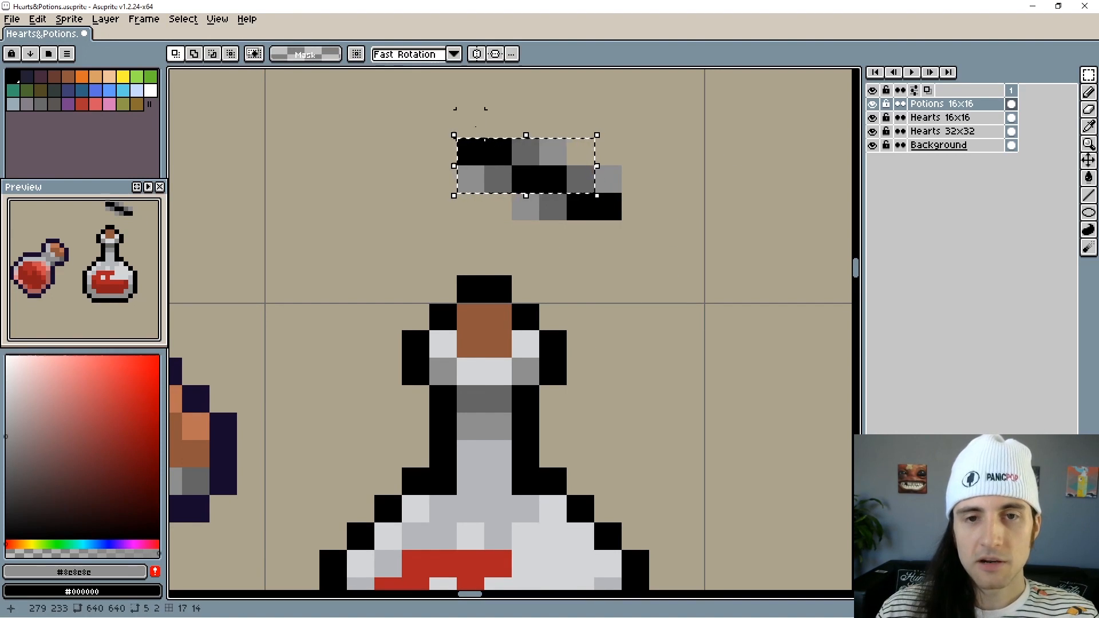
mouse_move(436, 113)
left_mouse_down()
mouse_move(620, 221)
mouse_move(638, 246)
left_mouse_up()
key("Delete")
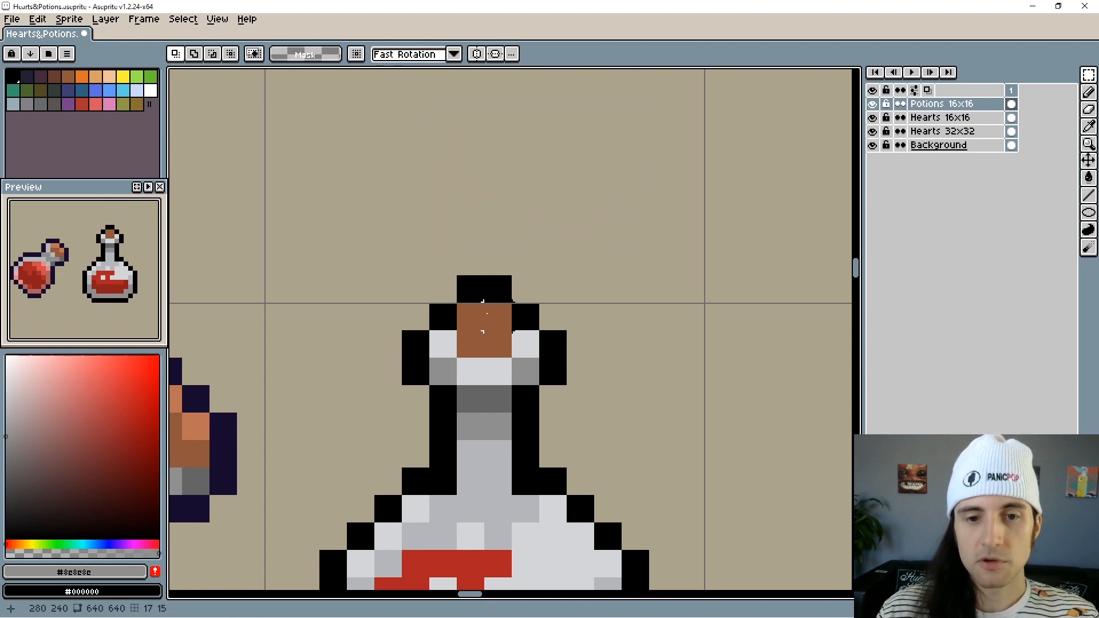
Sample the glass gray (#b5b7bb) and repaint the lower corner pixel at each end of the bottle's lip with it.
scroll(483, 316, "up", 1)
key("b")
left_click(493, 410, "alt")
left_click(456, 289)
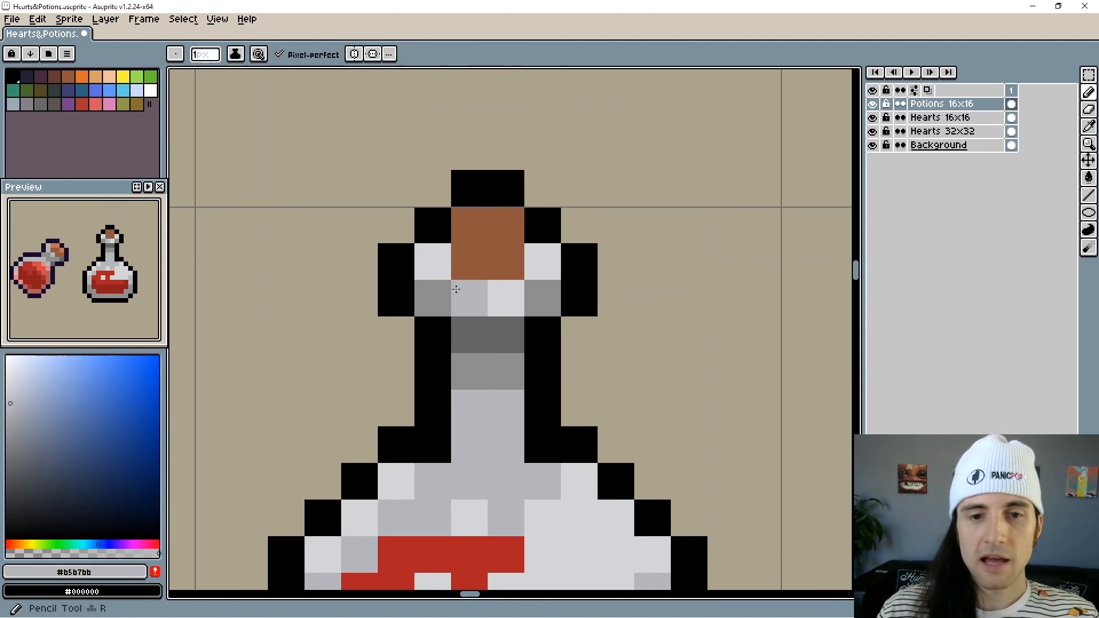
left_click(437, 297)
left_click(527, 297)
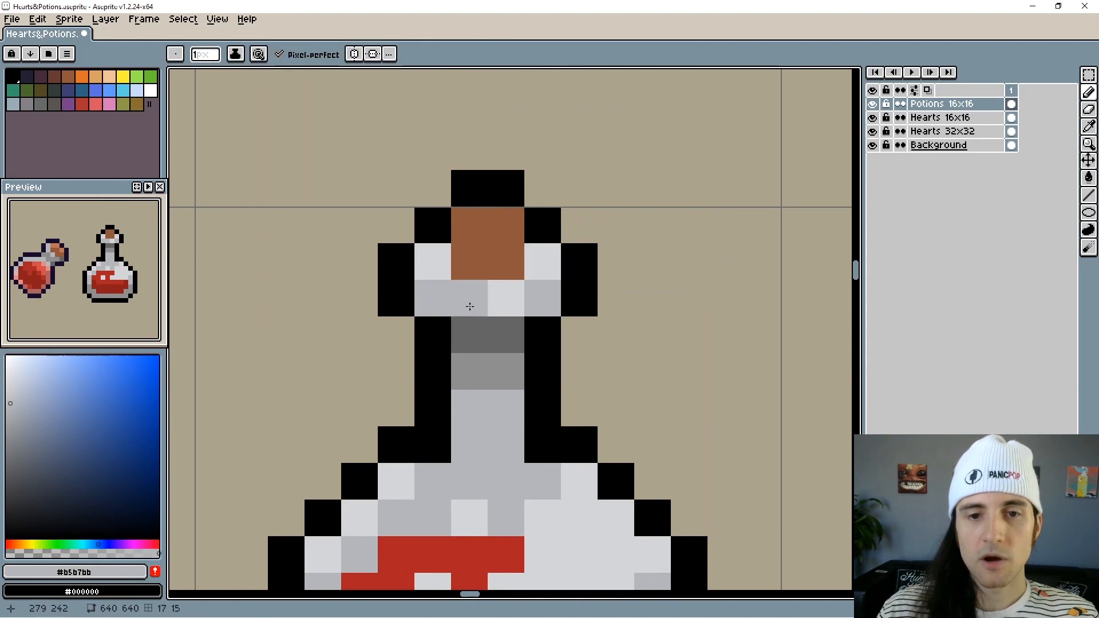
left_click(433, 341, "alt")
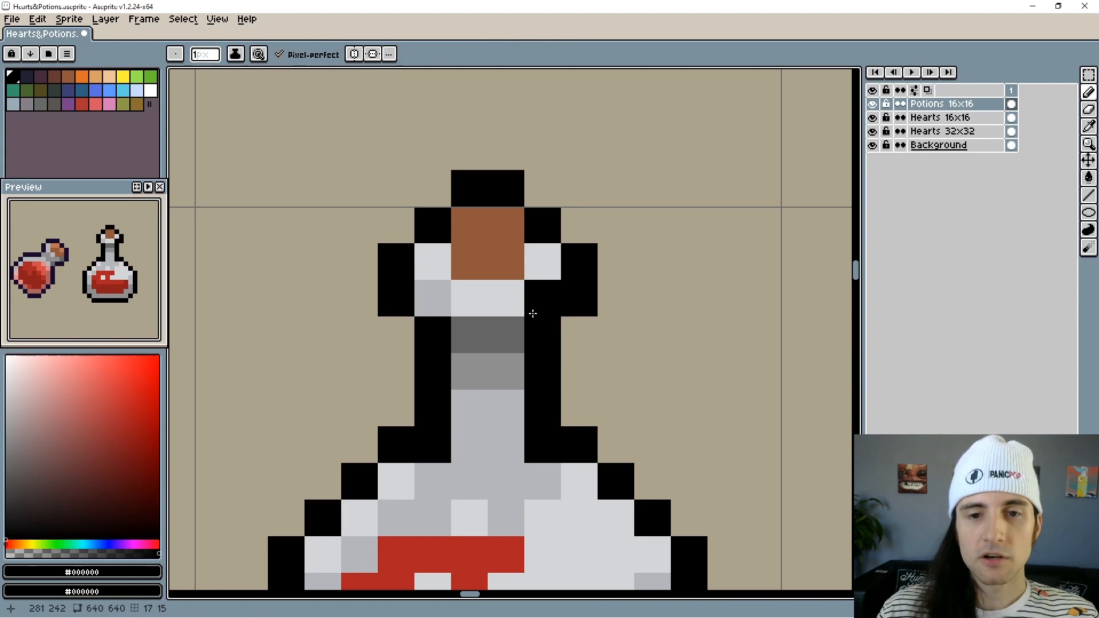
scroll(540, 315, "down", 1)
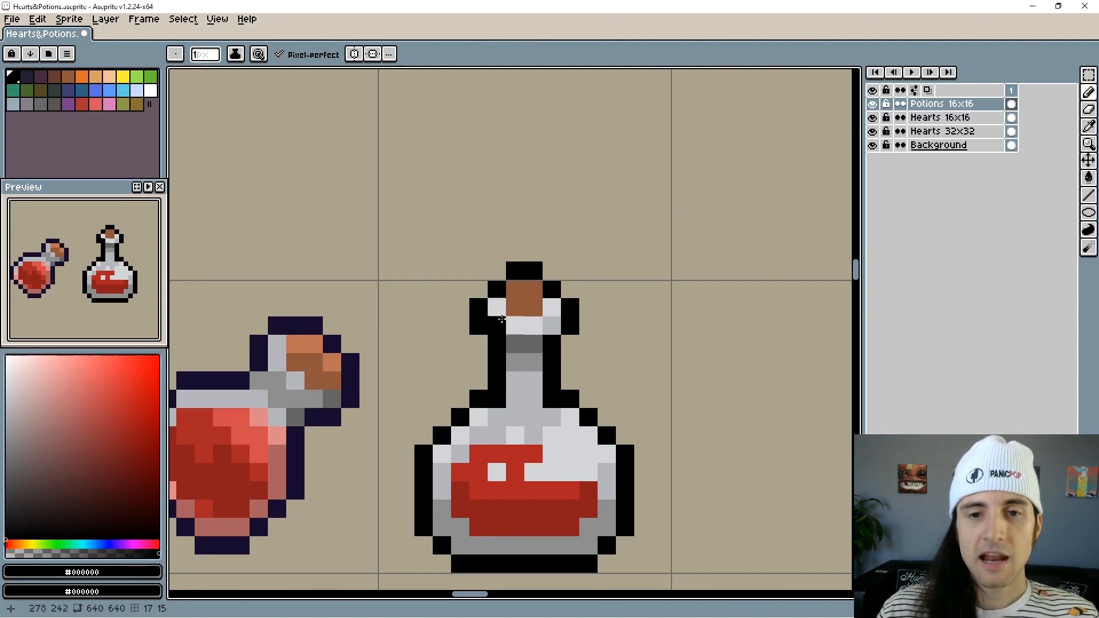
scroll(546, 345, "down", 5)
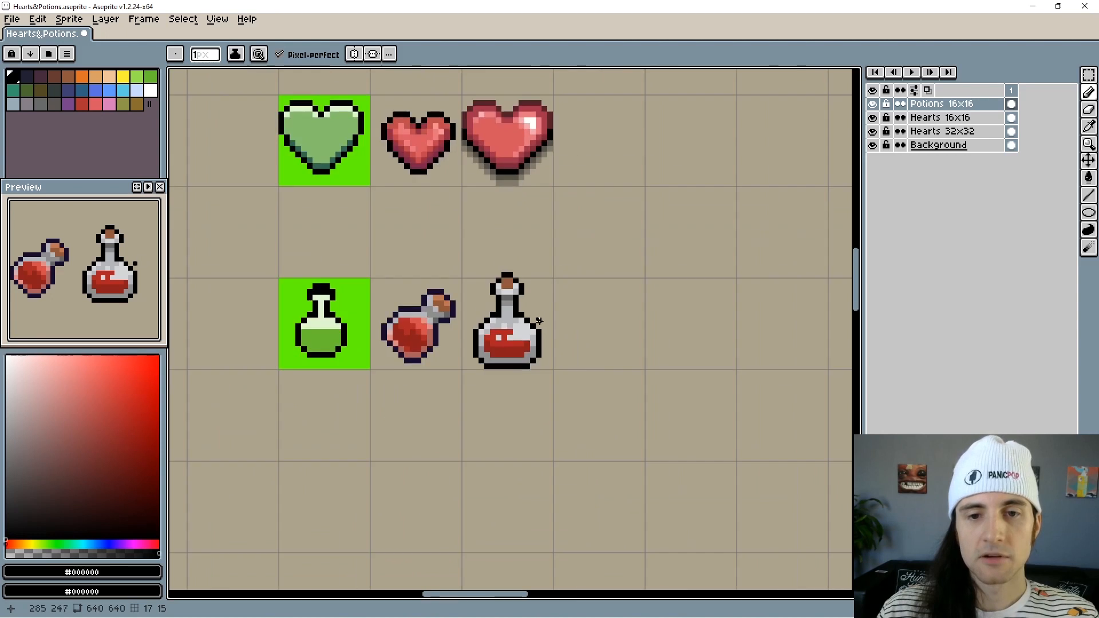
Sample the cork brown, darken it, and recolor the two outline pixels above the cork with the dark brown.
scroll(532, 343, "up", 6)
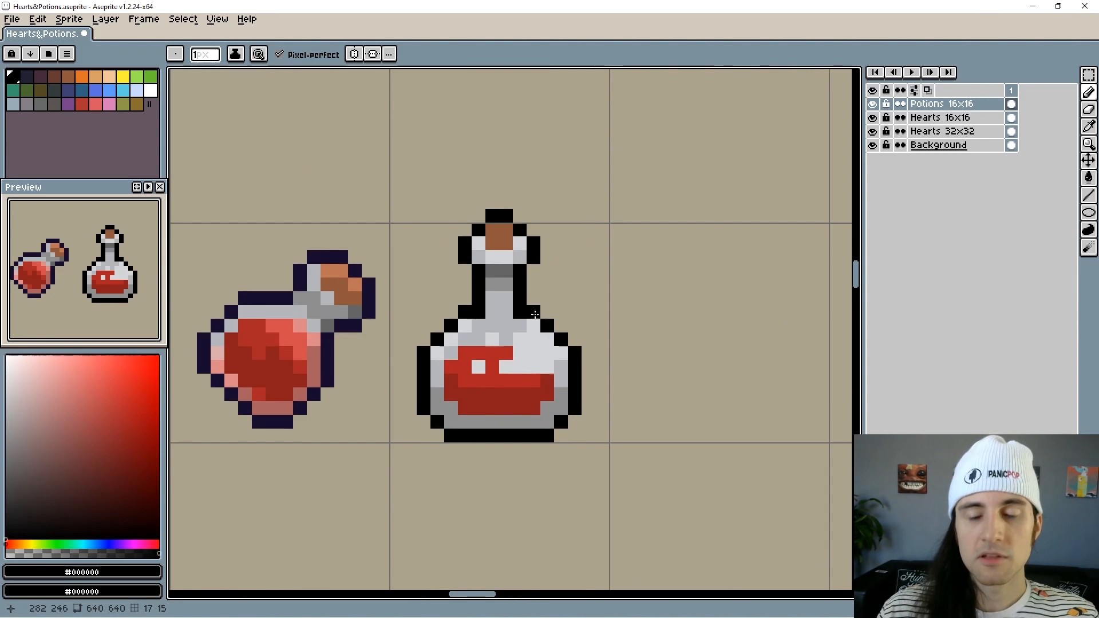
scroll(515, 306, "up", 2)
scroll(525, 355, "down", 3)
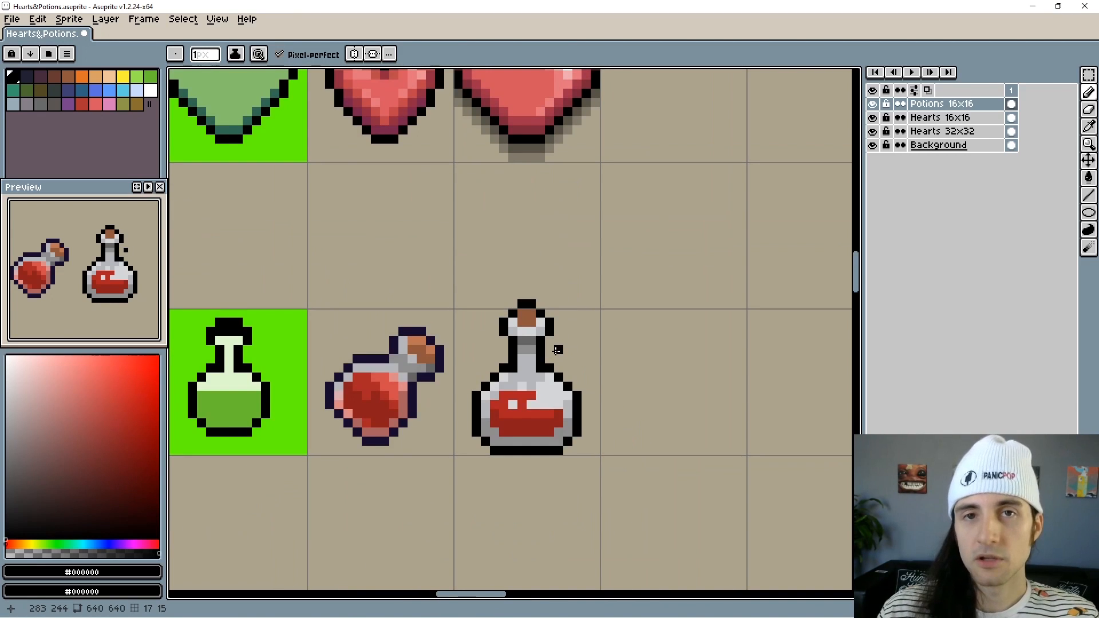
scroll(558, 350, "up", 4)
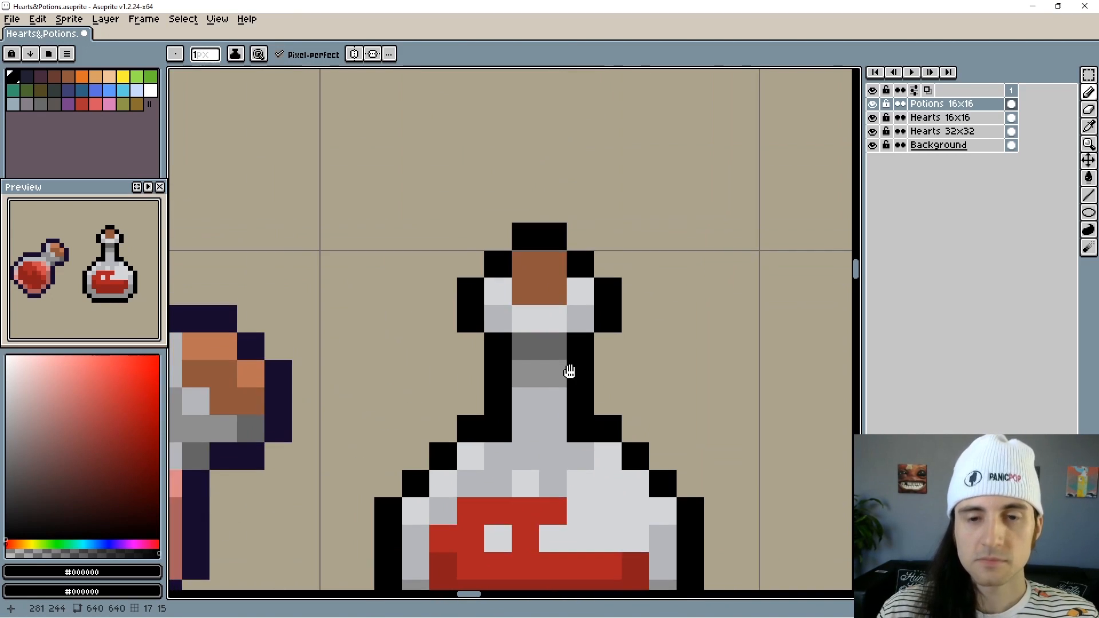
mouse_move(560, 325)
left_mouse_down()
mouse_move(554, 275)
mouse_move(559, 319)
left_mouse_up()
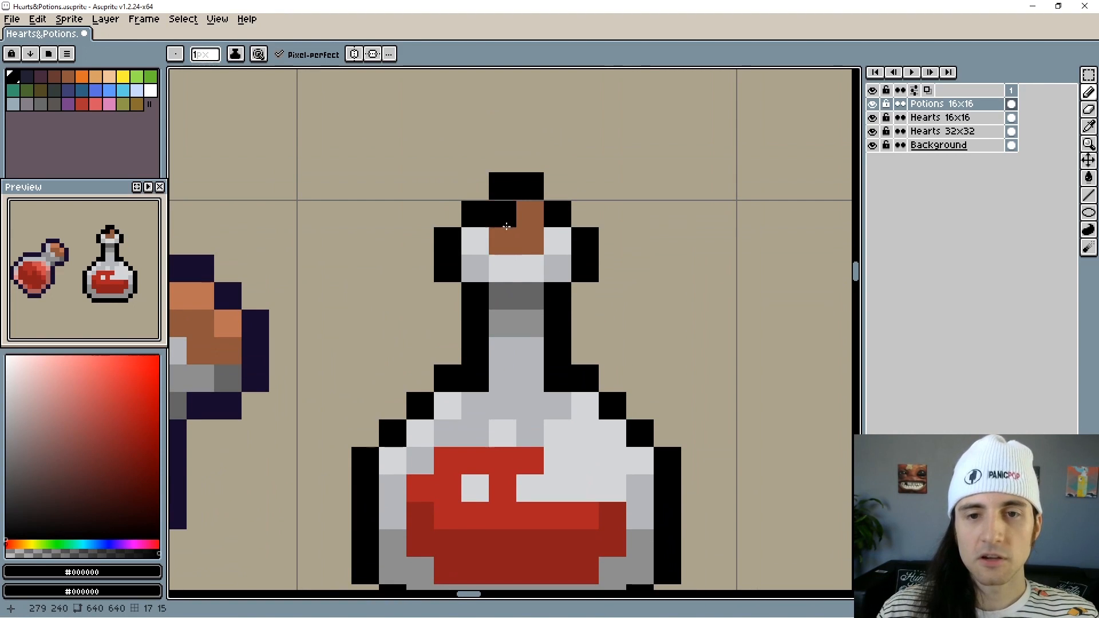
left_click(516, 222, "alt")
left_click(114, 470)
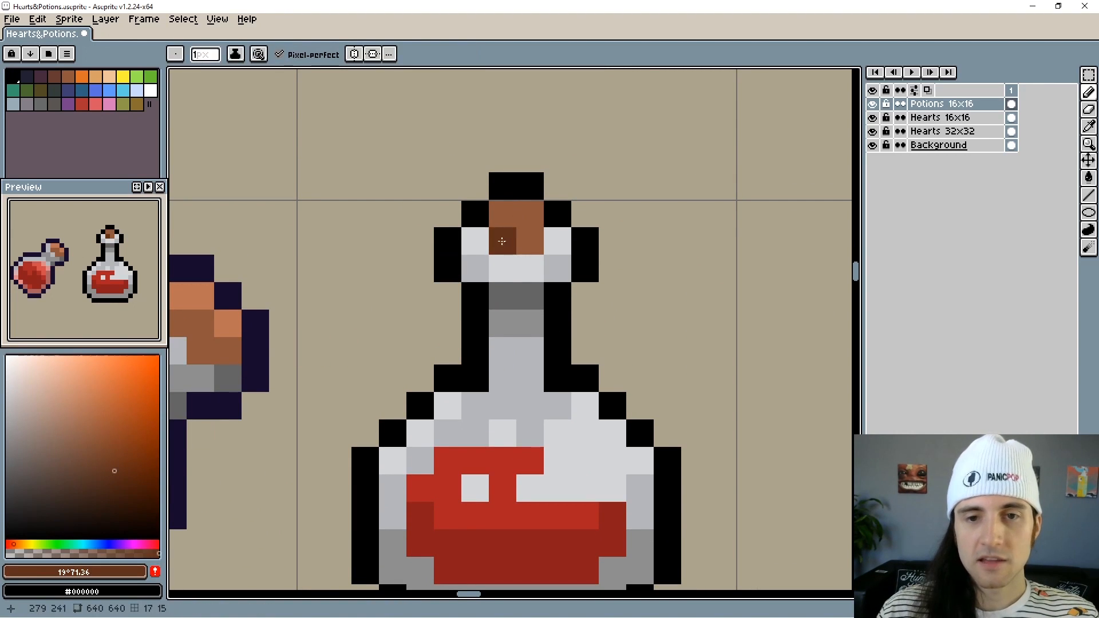
left_click_drag(502, 189, 530, 189)
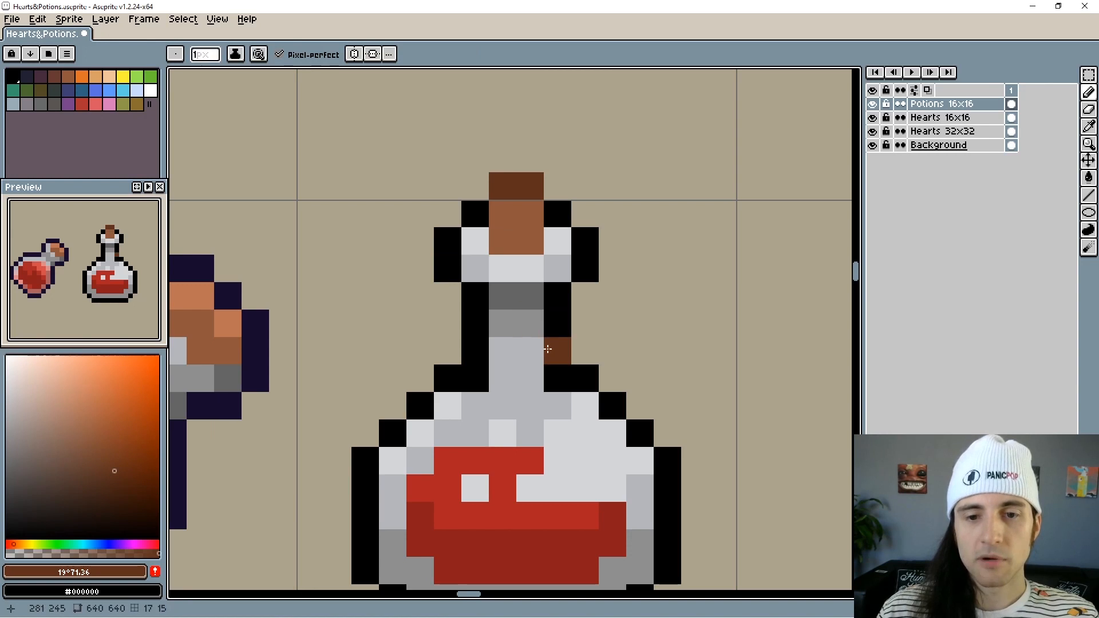
Sample the glass's mid gray, choose a darker warm gray, and recolor the outline from the lip down to the upper body sides.
scroll(508, 384, "down", 2)
scroll(509, 385, "up", 2)
left_click(441, 454, "alt")
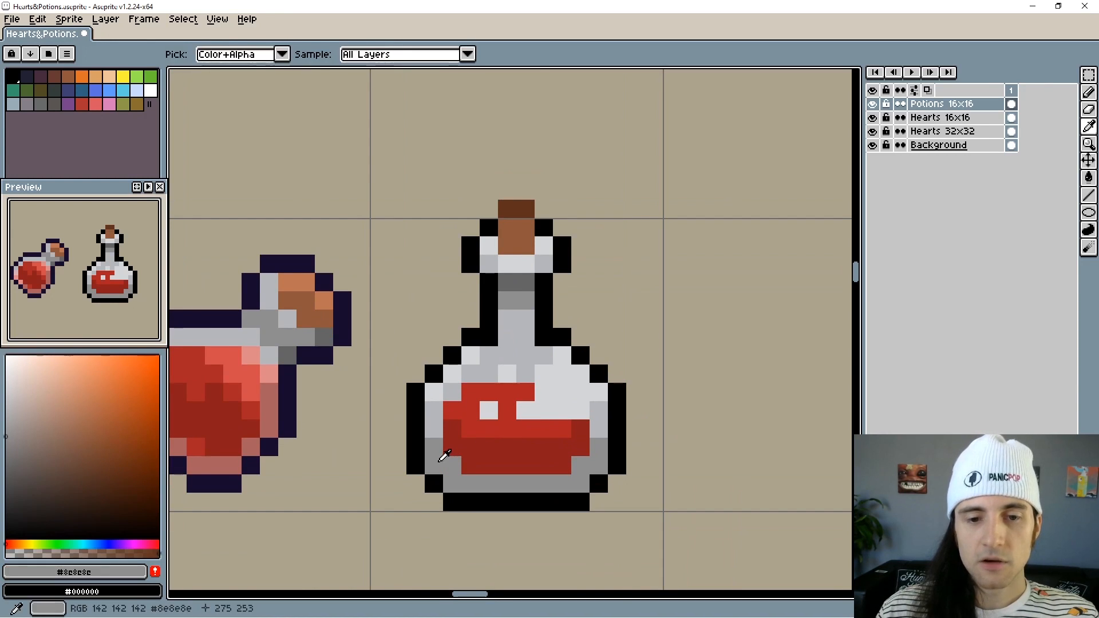
left_click(38, 465)
left_click(23, 475)
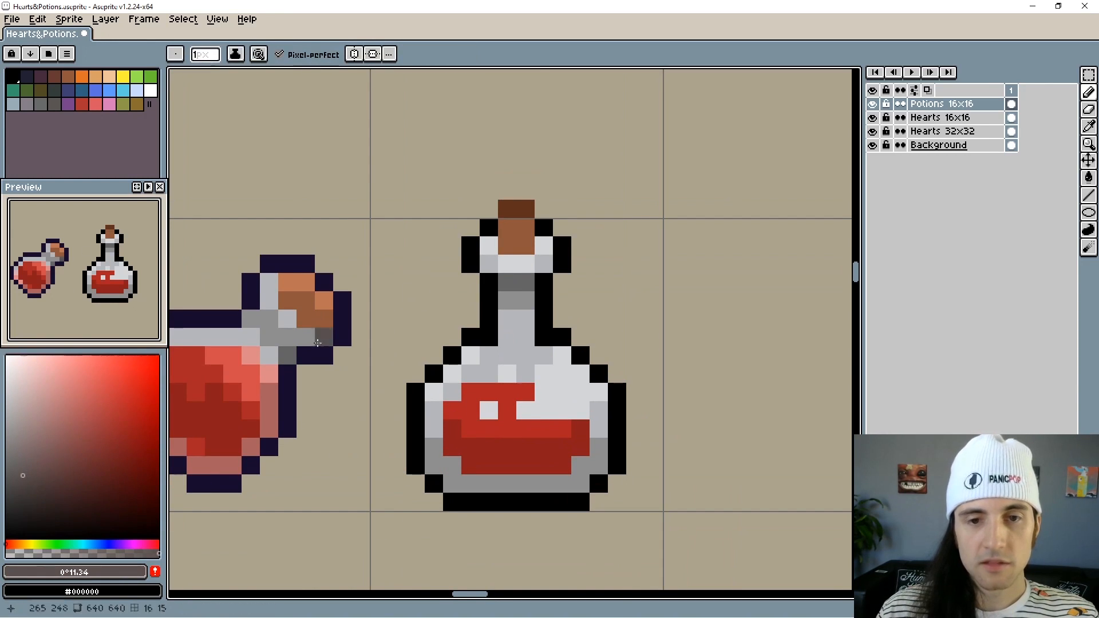
scroll(546, 258, "up", 1)
left_click(487, 233)
mouse_move(454, 218)
left_mouse_down()
mouse_move(433, 241)
mouse_move(456, 292)
mouse_move(461, 346)
mouse_move(447, 373)
mouse_move(375, 431)
mouse_move(352, 490)
left_mouse_up()
mouse_move(542, 211)
left_mouse_down()
mouse_move(575, 243)
mouse_move(548, 306)
mouse_move(546, 364)
mouse_move(606, 399)
mouse_move(635, 433)
mouse_move(646, 502)
left_mouse_up()
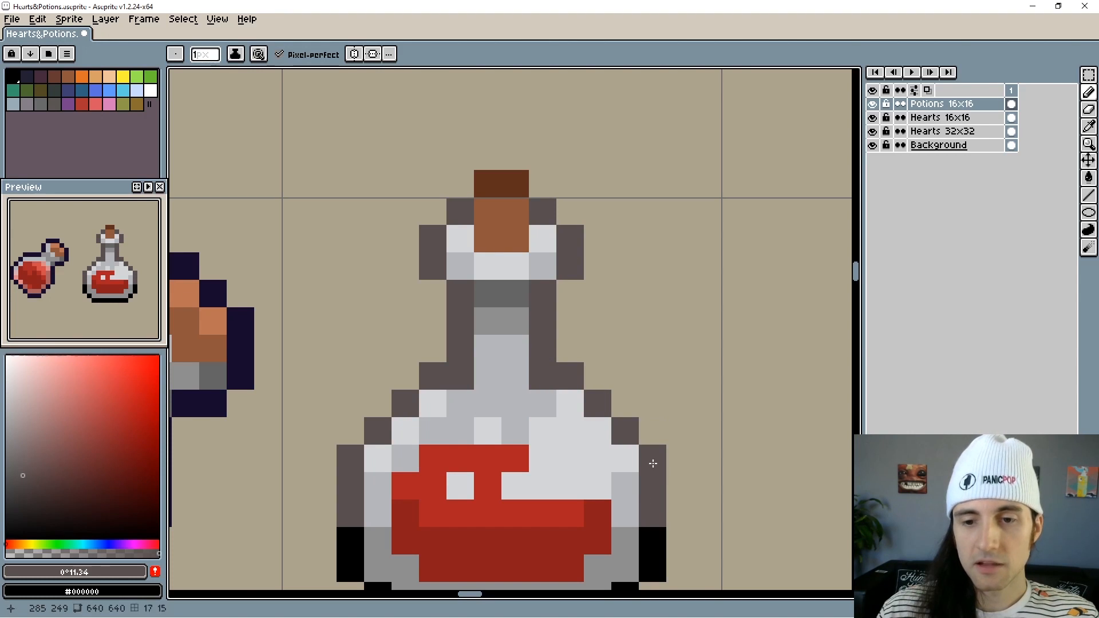
Sample the black outline color and repaint the neck outline pixel directly beneath the lip on each side.
scroll(542, 424, "down", 3)
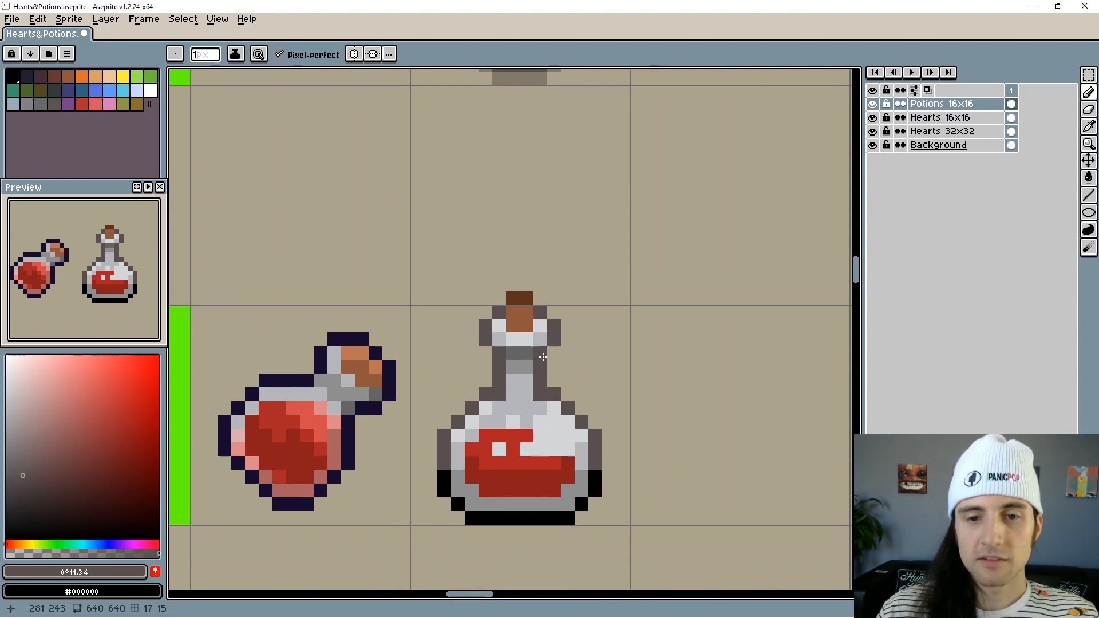
scroll(498, 328, "up", 1)
left_click(633, 522, "alt")
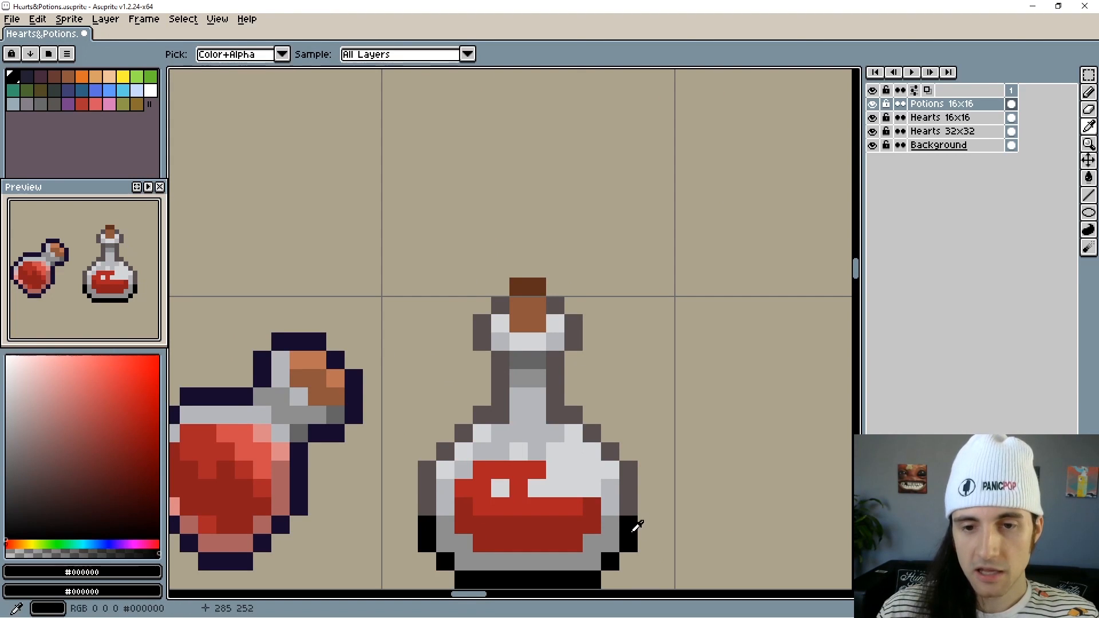
left_click(559, 365)
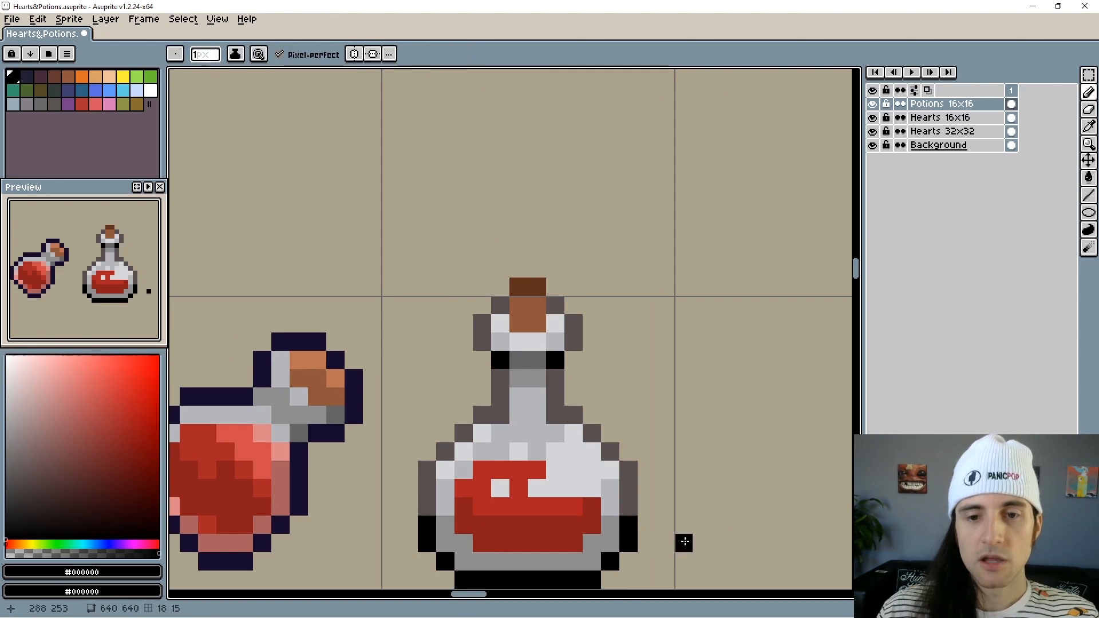
scroll(658, 505, "down", 3)
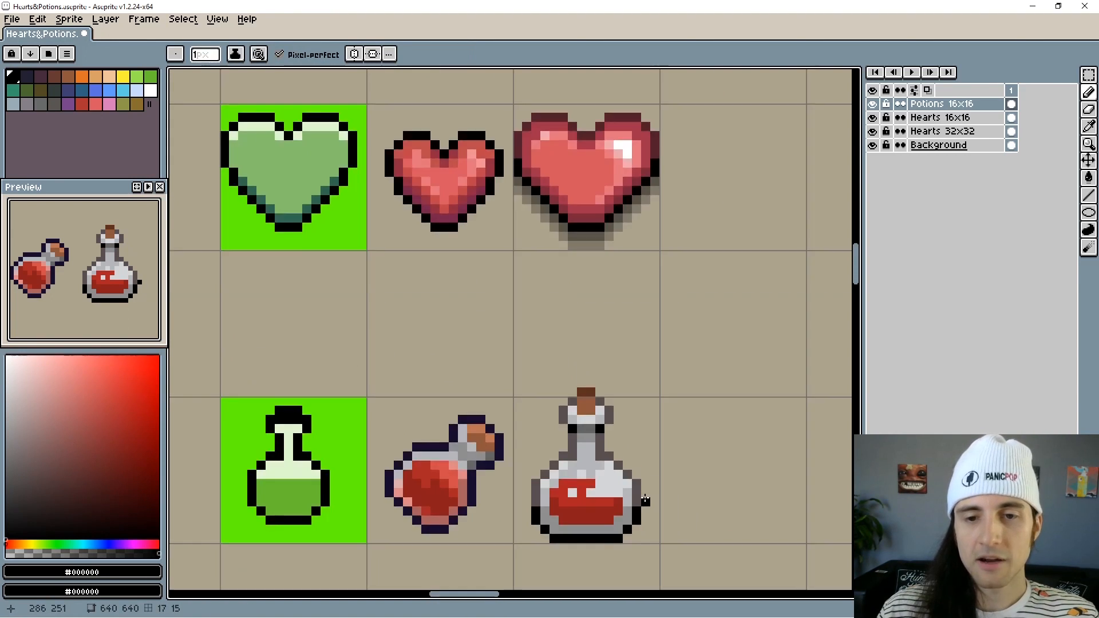
Lower the black's opacity to about half and darken the neck outline pixel below each black one for a softer transition.
scroll(652, 481, "up", 2)
scroll(581, 430, "up", 2)
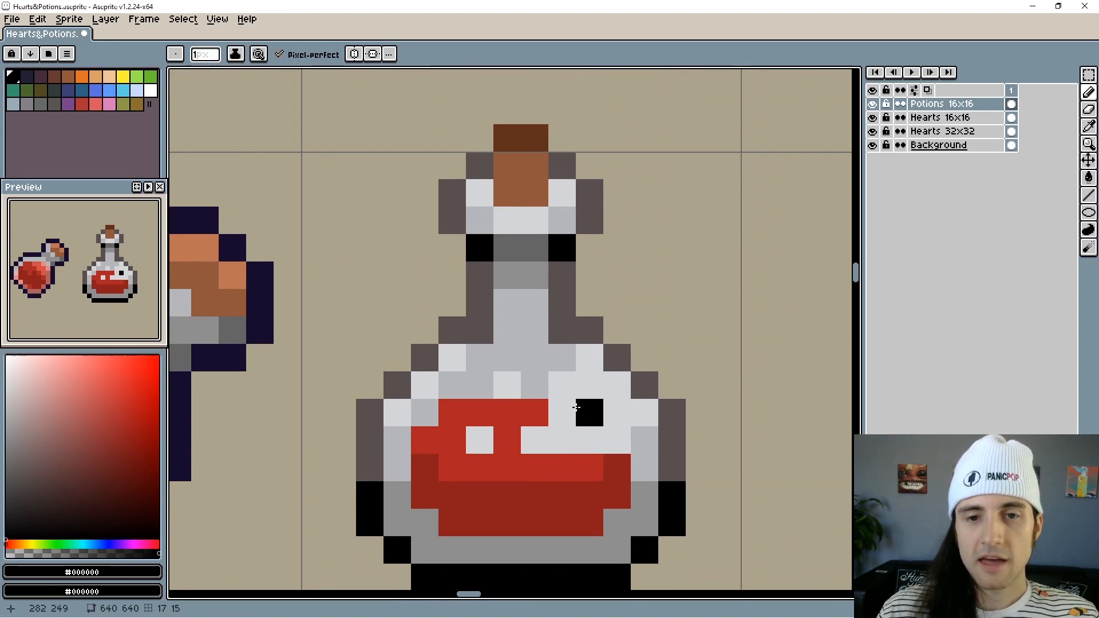
key("ctrl+z")
left_click(582, 268)
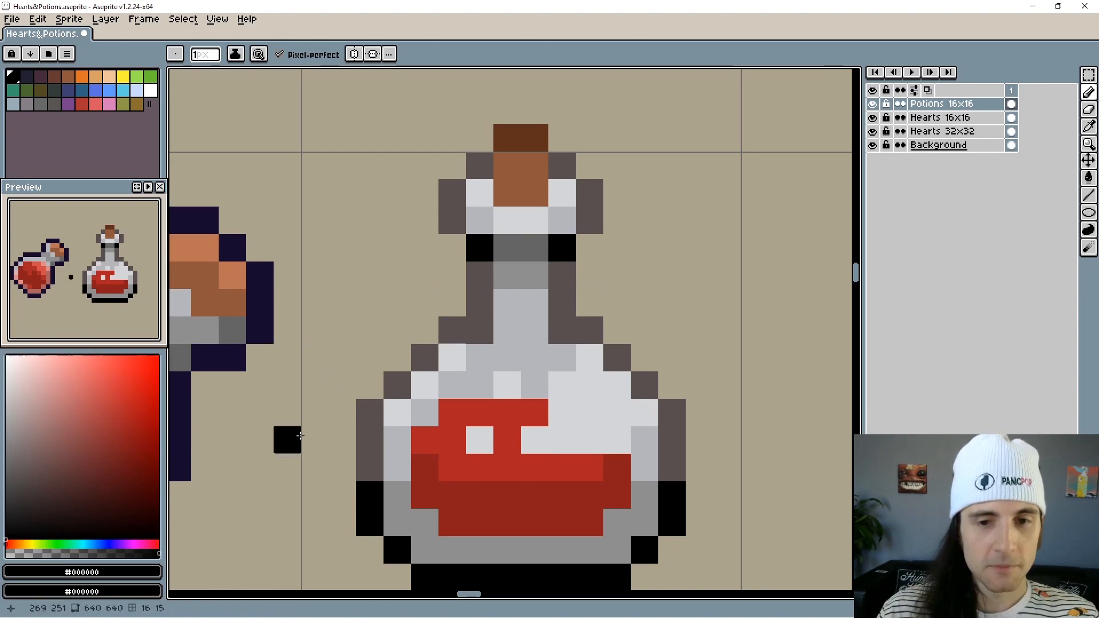
left_click(514, 267)
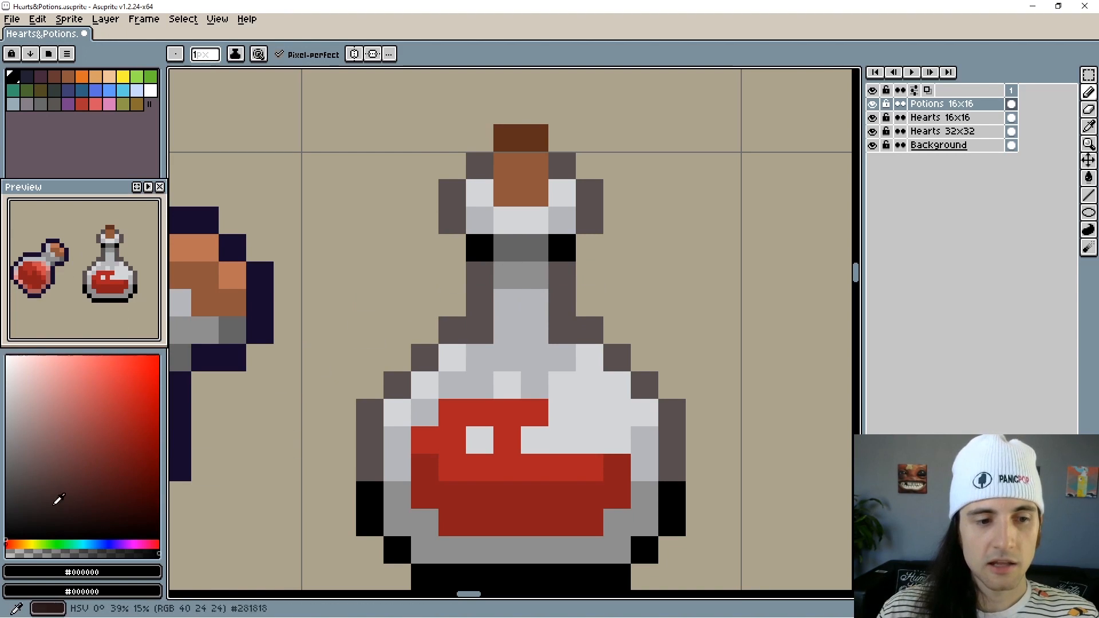
left_click(16, 482)
left_click(483, 244, "alt")
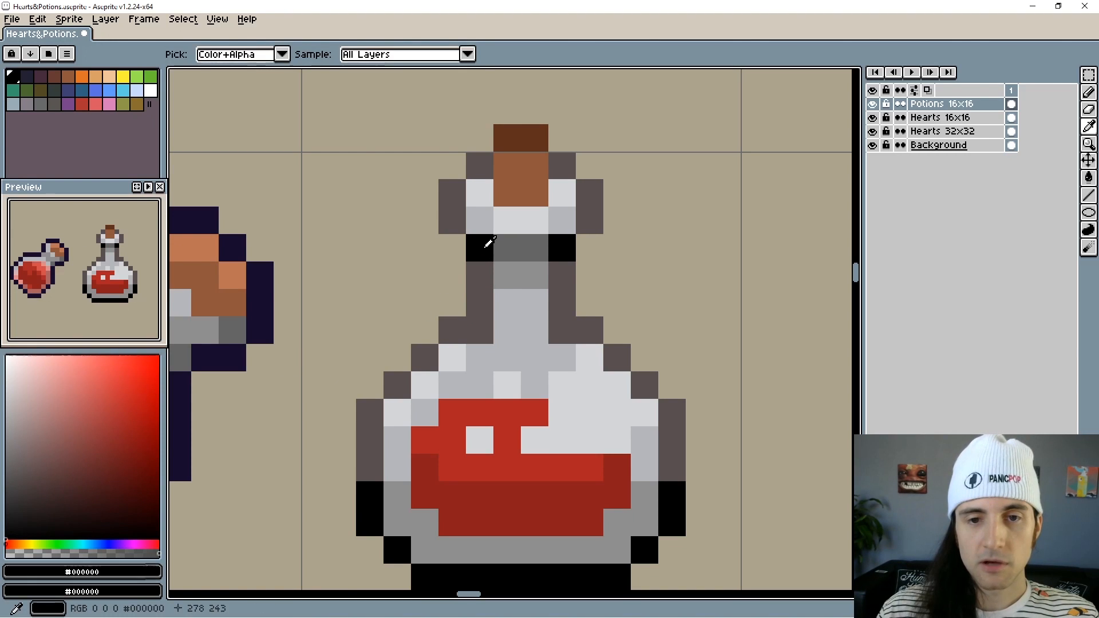
left_click(78, 552)
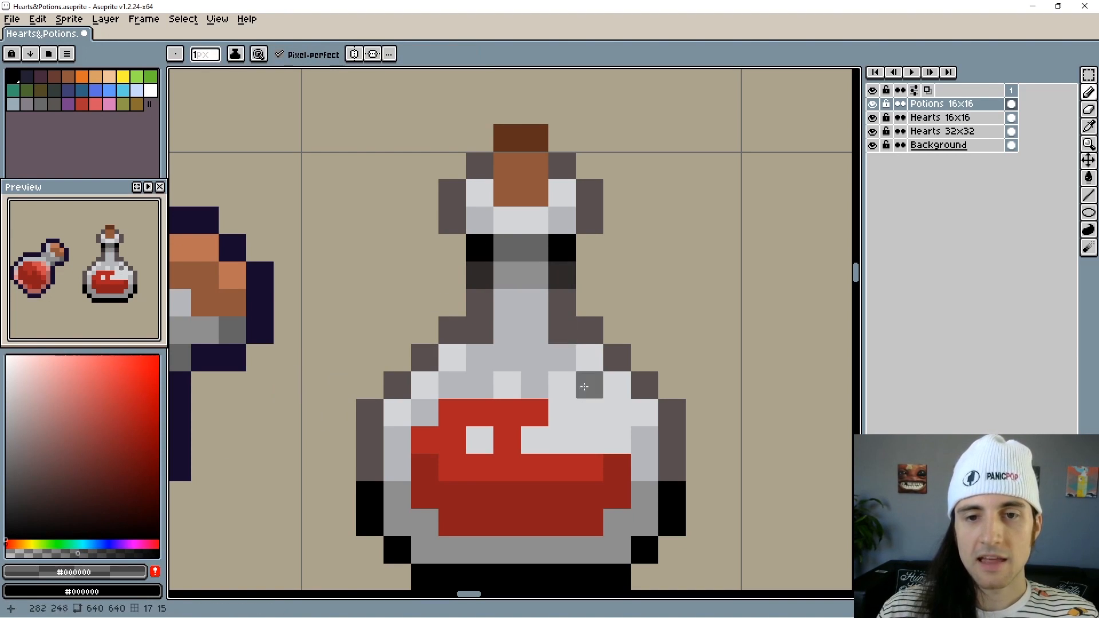
Paint a semi-transparent black shadow around and beneath the bottle's base, and place a copy of the bottle to its right.
scroll(560, 447, "down", 4)
scroll(584, 510, "down", 3)
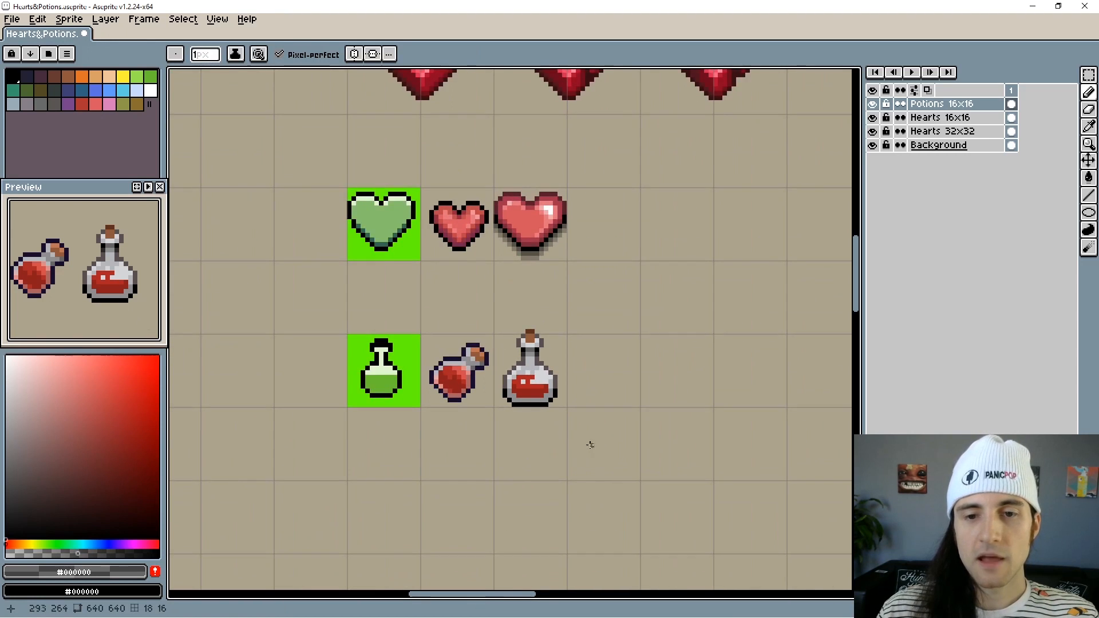
scroll(536, 424, "up", 3)
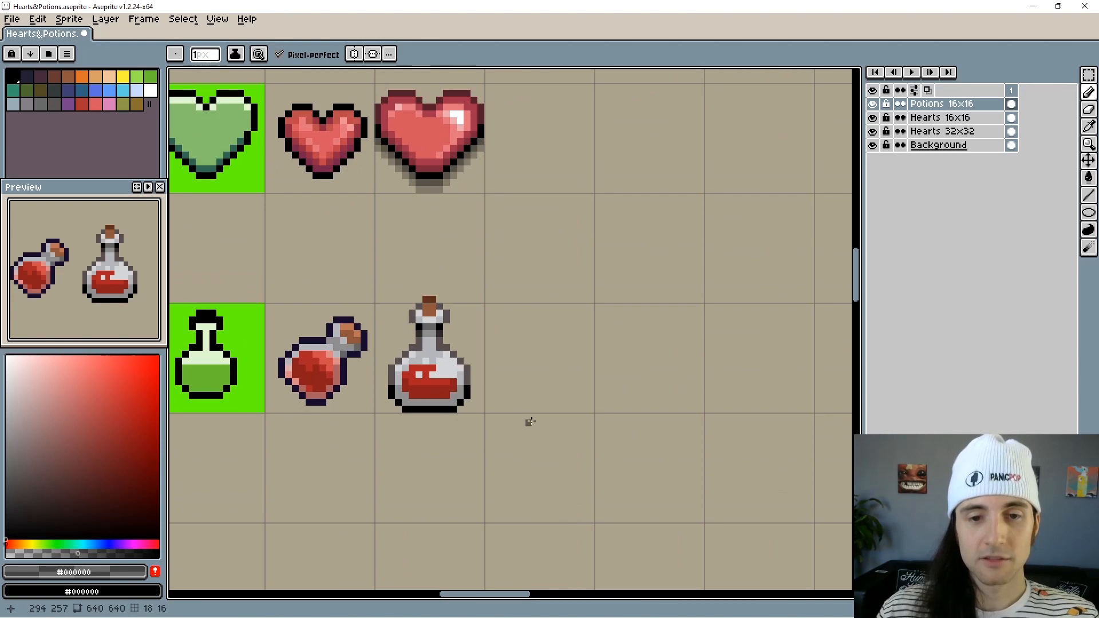
scroll(530, 423, "down", 3)
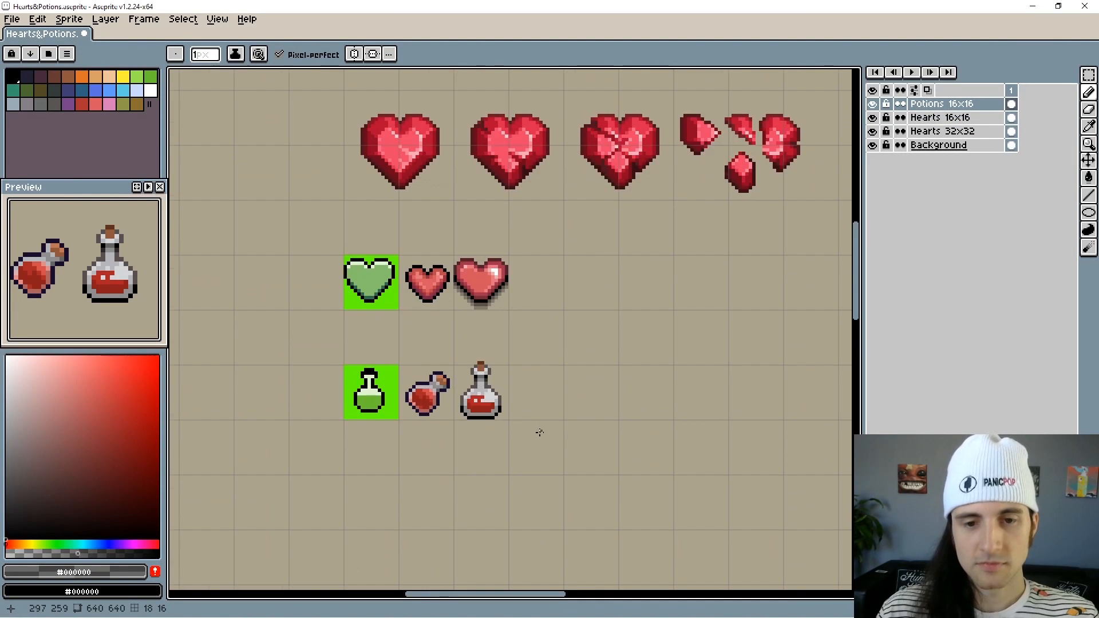
scroll(523, 432, "up", 3)
left_click_drag(421, 366, 474, 468)
key("alt")
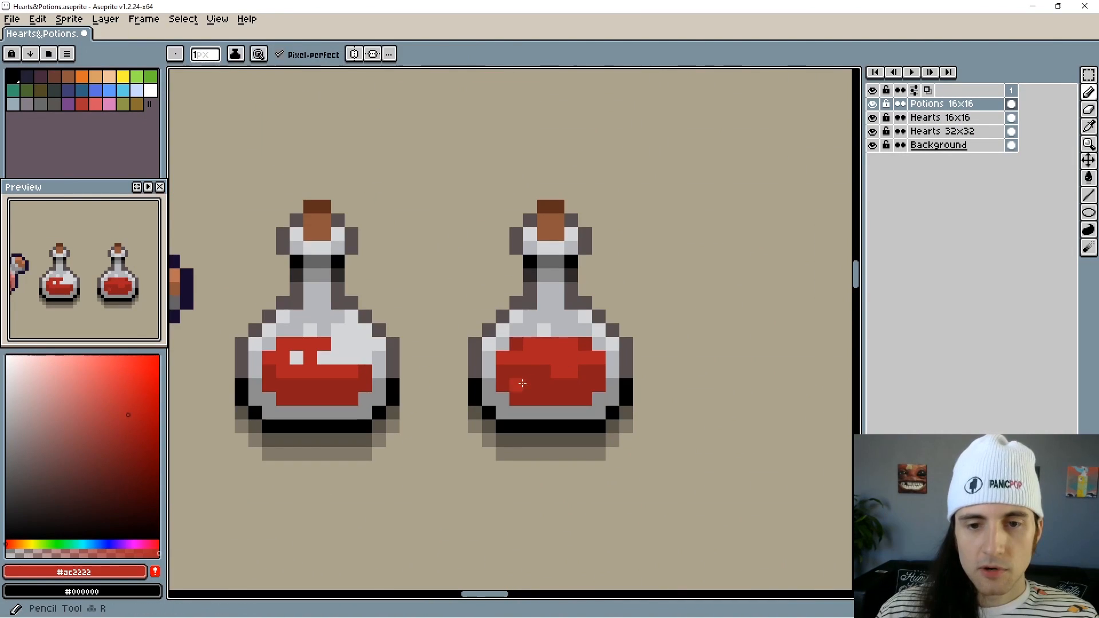
Sample the dark red (#8c1c1c) from the second bottle's liquid and shade the liquid's lower left side with it.
left_click(555, 385, "alt")
left_click(514, 388)
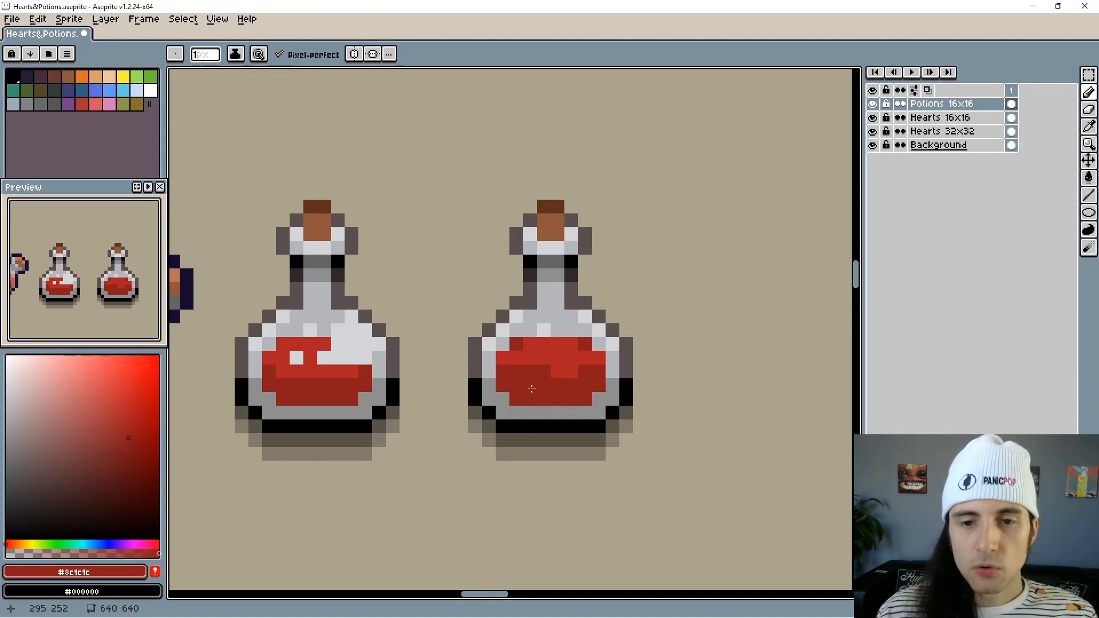
Add a brighter red (#ac2222) pixel and darker red shading to the second bottle's liquid, and carve its top into a heart with light gray (#d4d5d7).
left_click(571, 363, "alt")
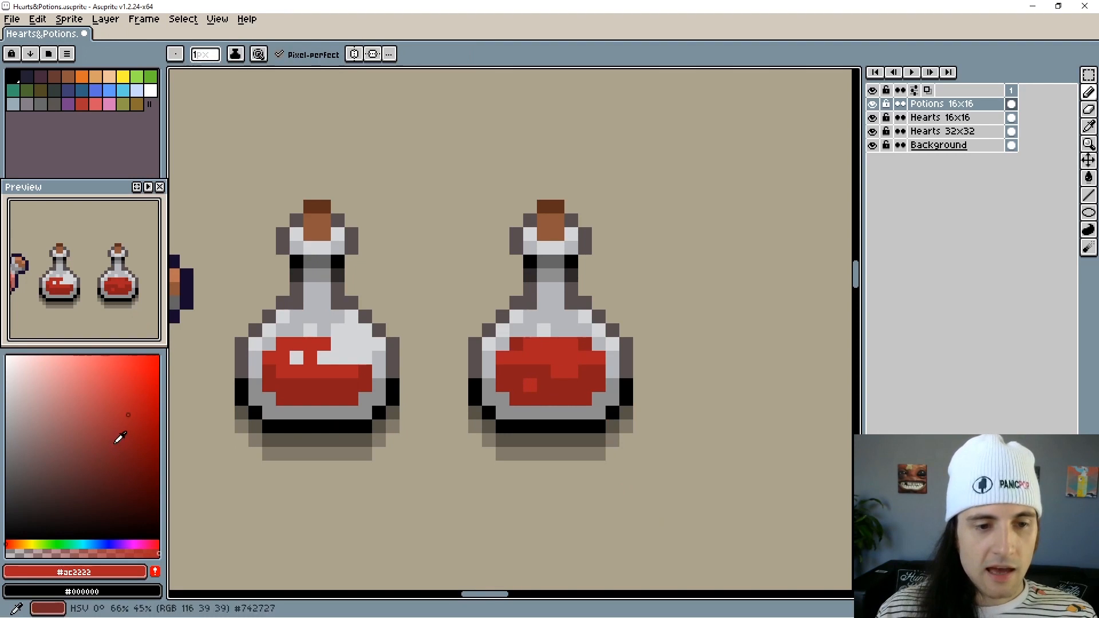
left_click(127, 438)
left_click(524, 344, "alt")
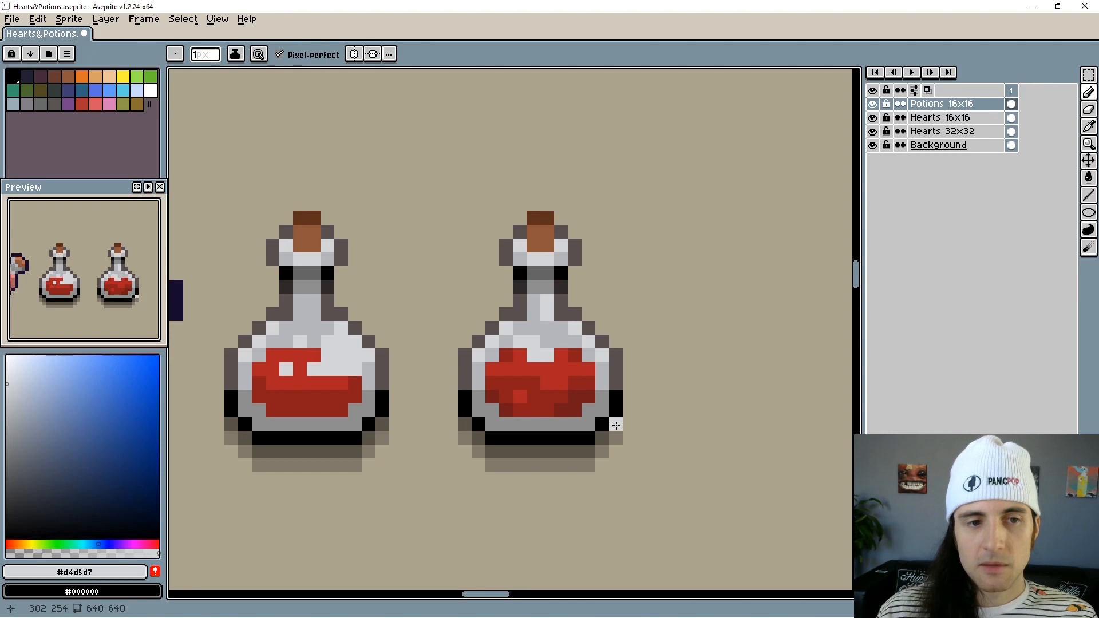
scroll(544, 326, "down", 4)
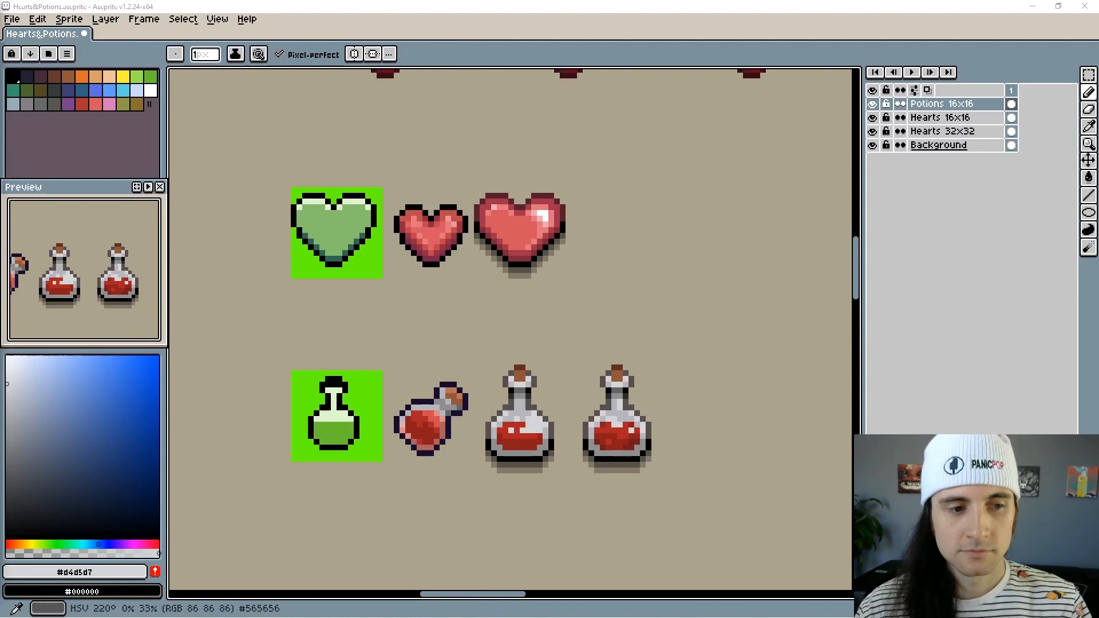